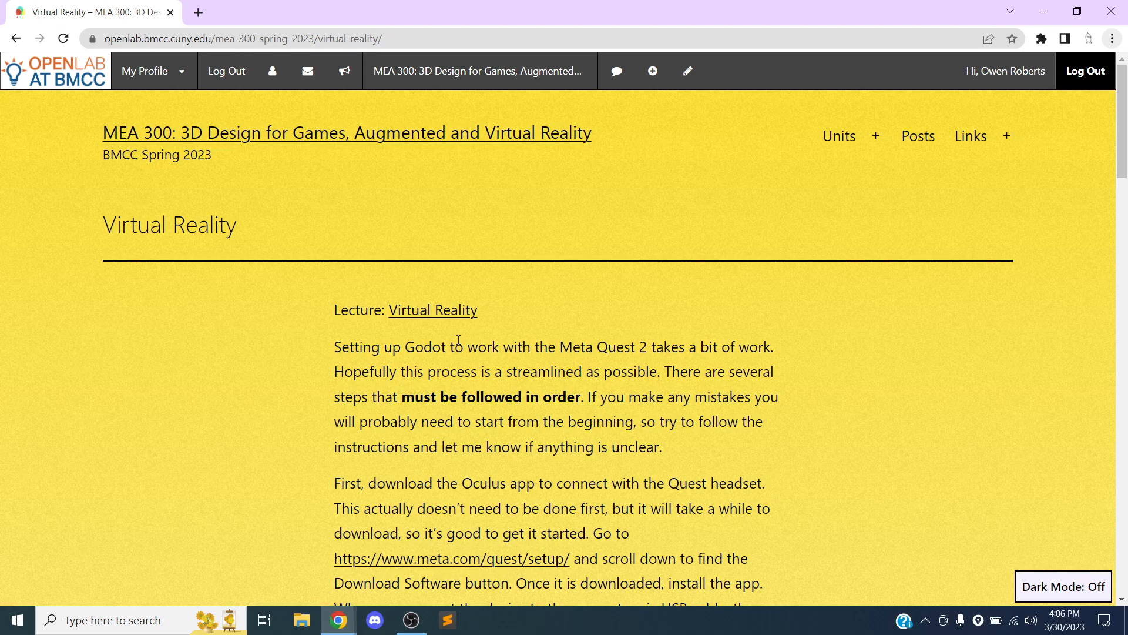
Open the meta.com/quest/setup page linked in the course instructions and download the Oculus software for Air Link and Link Cable.
{"action": "scroll", "coordinate": [841, 227], "scroll_direction": "down", "scroll_amount": 4}
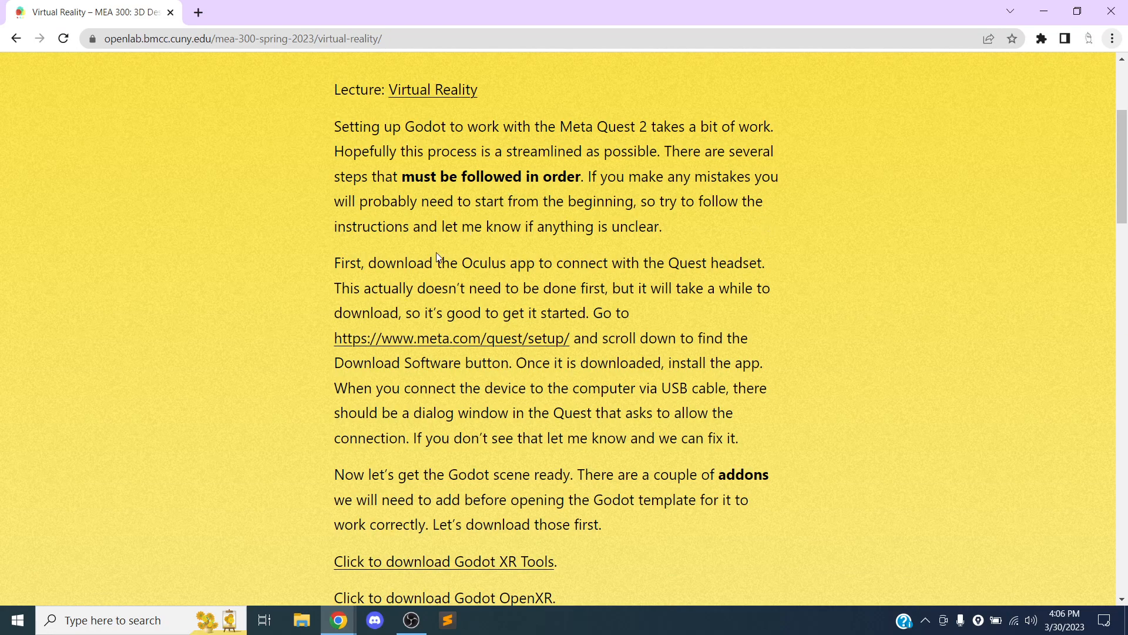
{"action": "left_click", "coordinate": [436, 352]}
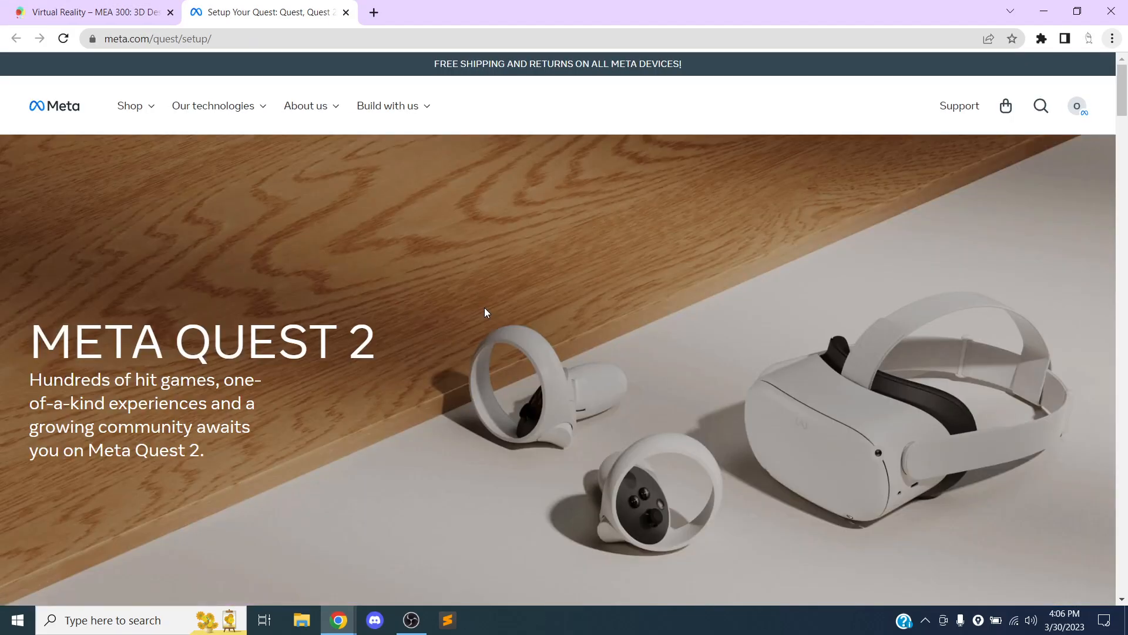
{"action": "scroll", "coordinate": [544, 279], "scroll_direction": "down", "scroll_amount": 7}
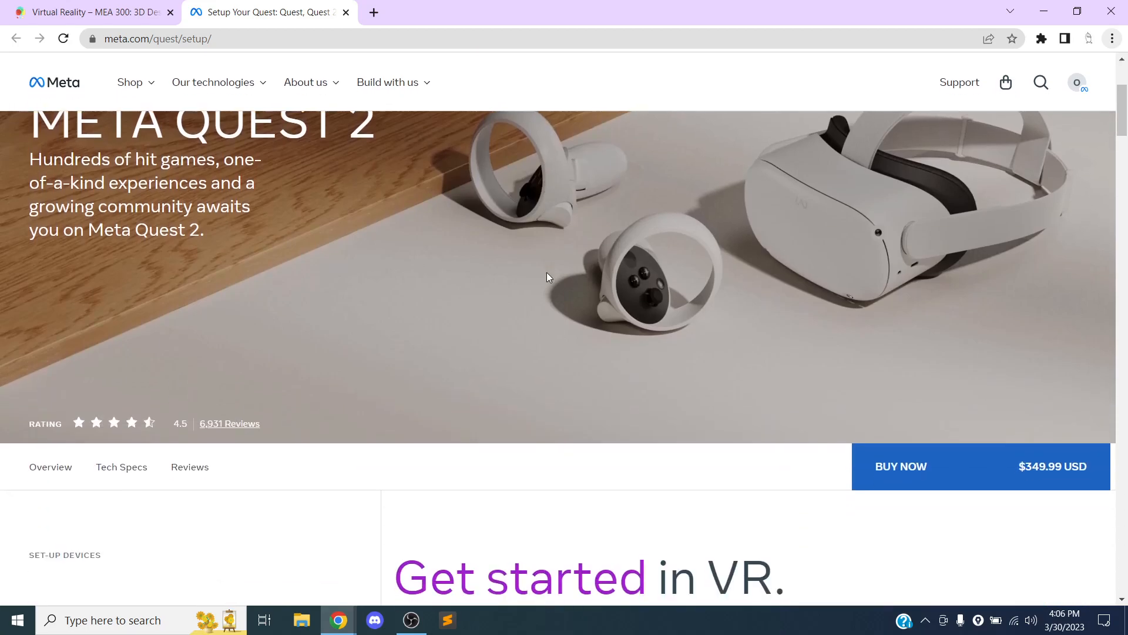
{"action": "scroll", "coordinate": [556, 267], "scroll_direction": "down", "scroll_amount": 11}
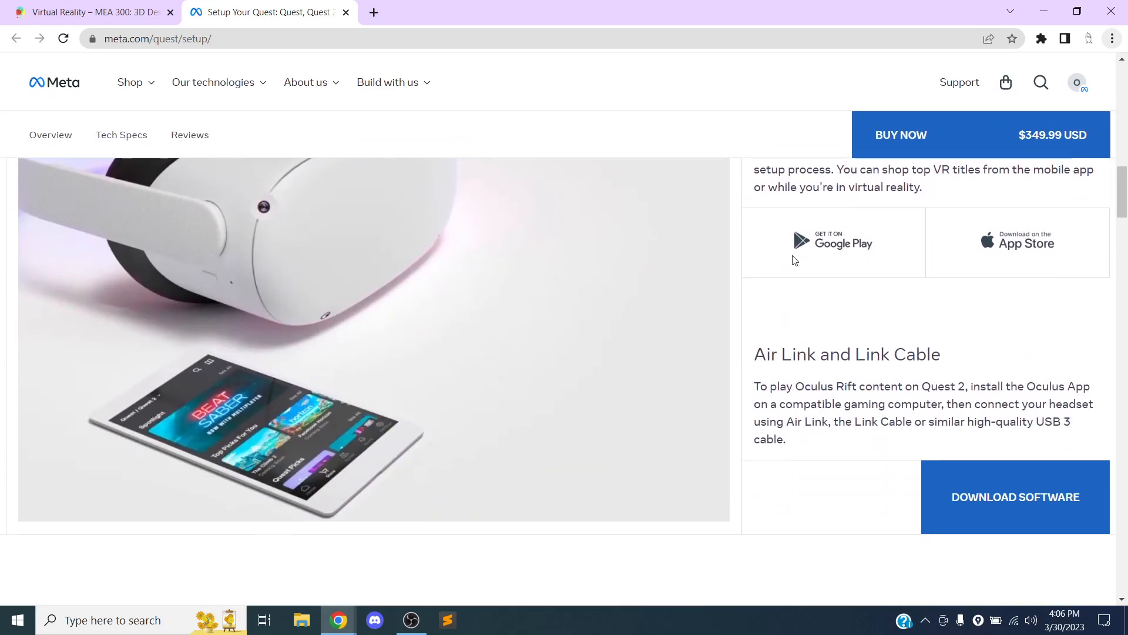
{"action": "left_click", "coordinate": [984, 506]}
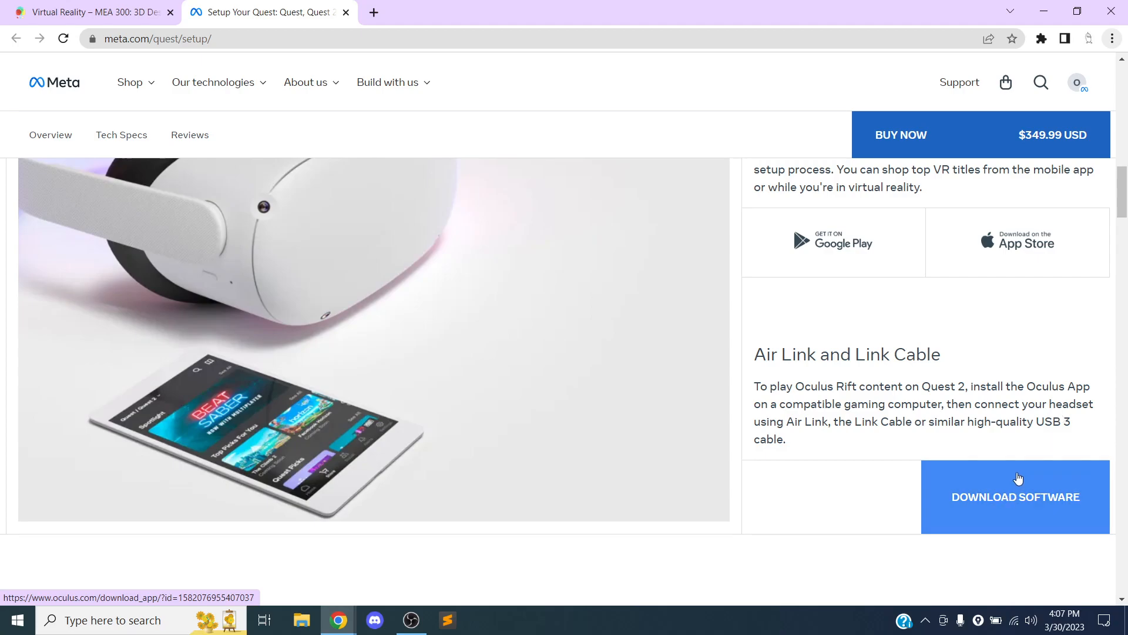
{"action": "scroll", "coordinate": [1025, 401], "scroll_direction": "down", "scroll_amount": 1}
{"action": "scroll", "coordinate": [1023, 406], "scroll_direction": "up", "scroll_amount": 1}
{"action": "scroll", "coordinate": [1022, 405], "scroll_direction": "up", "scroll_amount": 7}
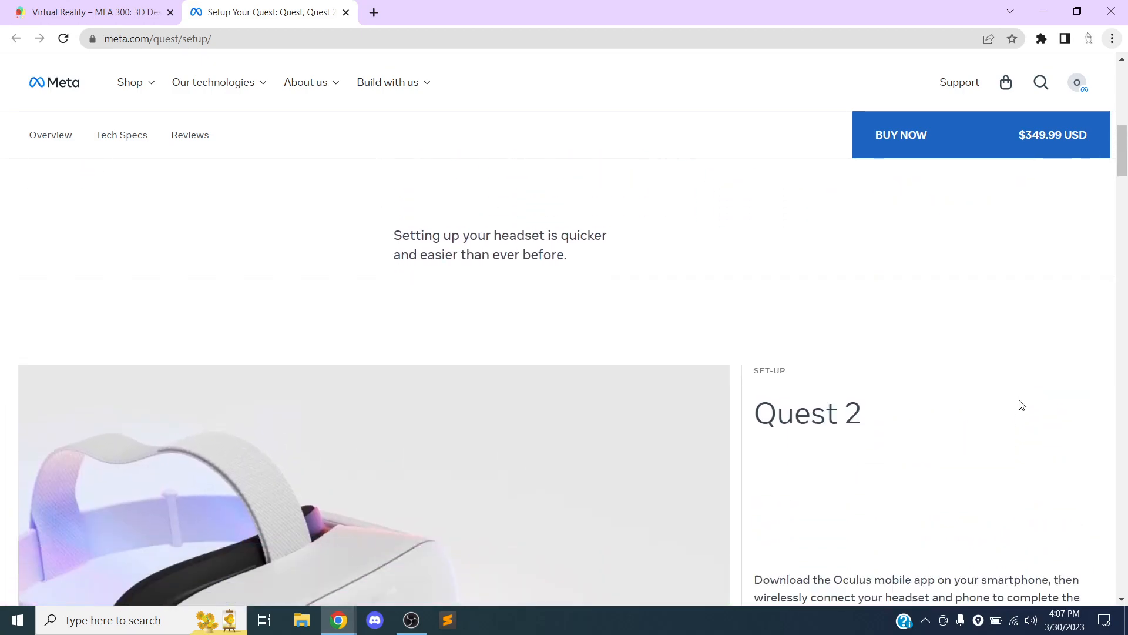
{"action": "scroll", "coordinate": [1021, 399], "scroll_direction": "down", "scroll_amount": 7}
{"action": "scroll", "coordinate": [1021, 401], "scroll_direction": "down", "scroll_amount": 1}
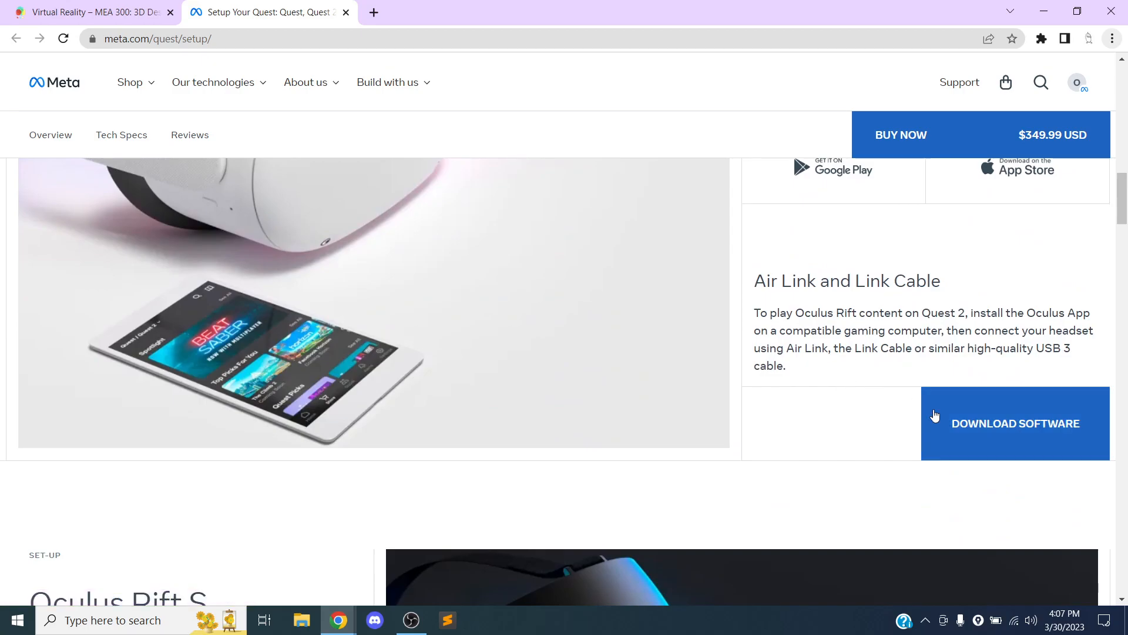
{"action": "left_click", "coordinate": [987, 421]}
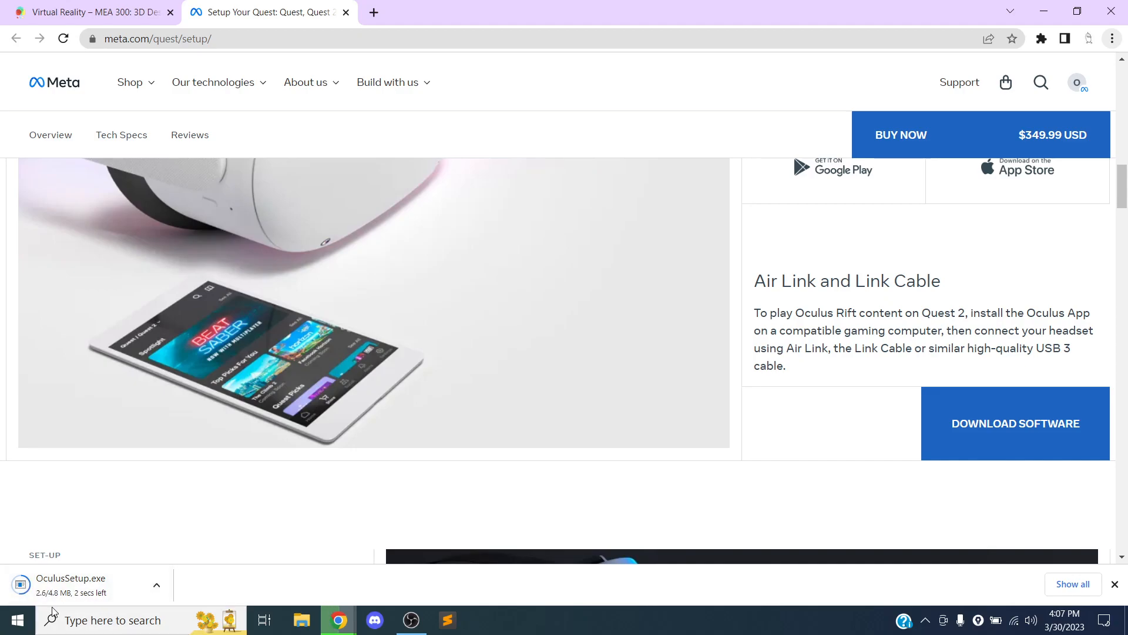
Run the downloaded OculusSetup.exe and minimize the installer window.
{"action": "left_click", "coordinate": [75, 587]}
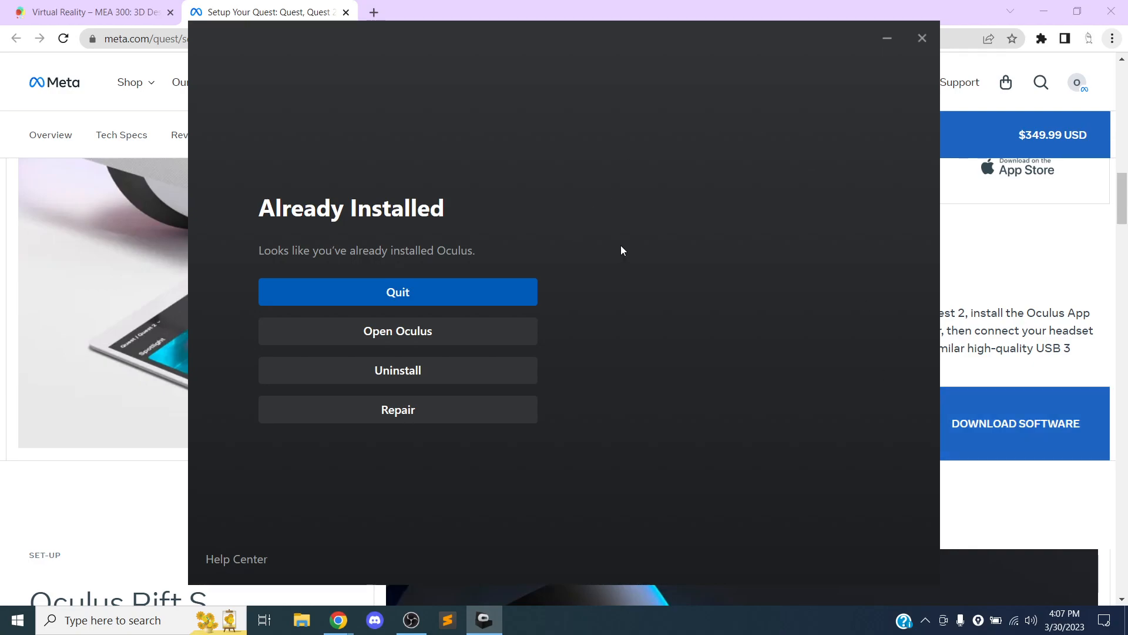
{"action": "left_click", "coordinate": [887, 39]}
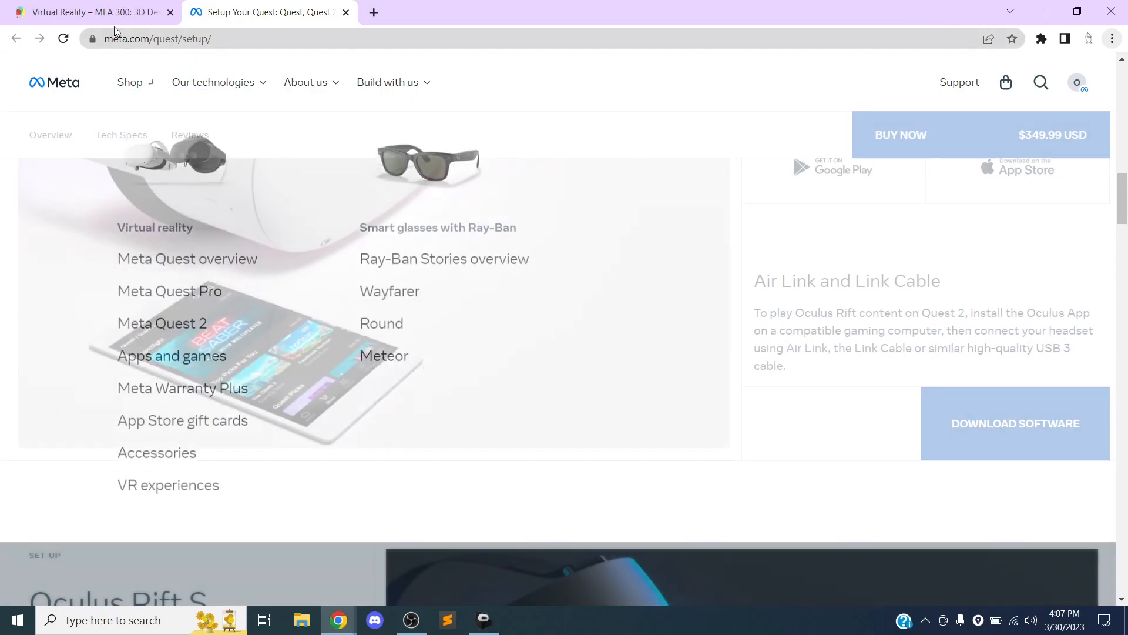
Return to the Virtual Reality course page and download the Godot XR Tools and Godot OpenXR addon zip files.
{"action": "left_click", "coordinate": [116, 13]}
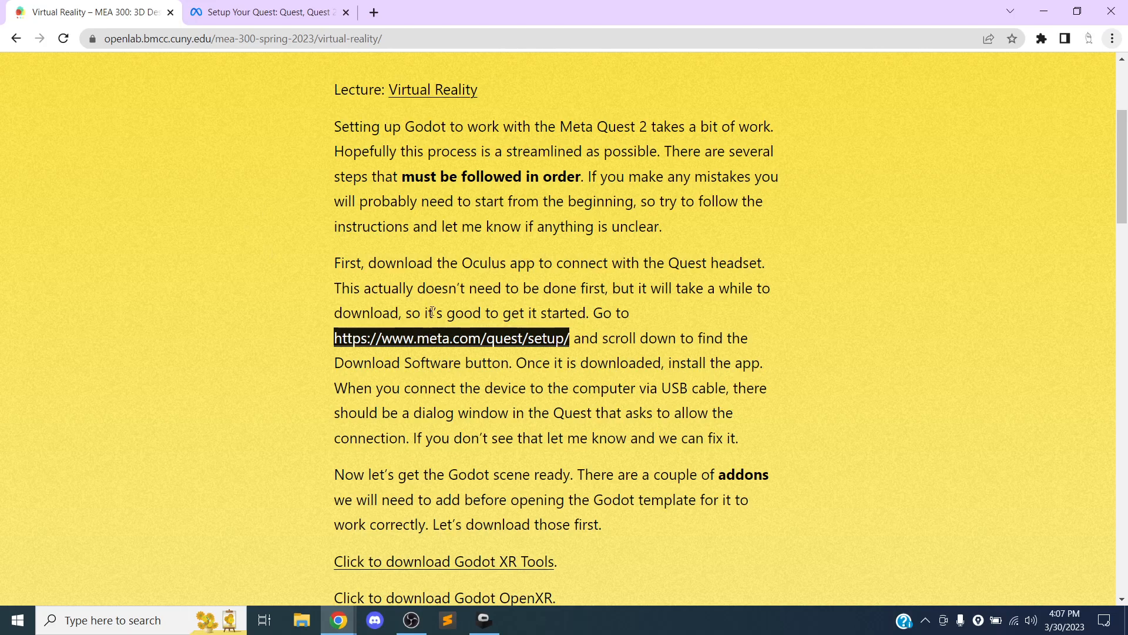
{"action": "scroll", "coordinate": [432, 312], "scroll_direction": "down", "scroll_amount": 4}
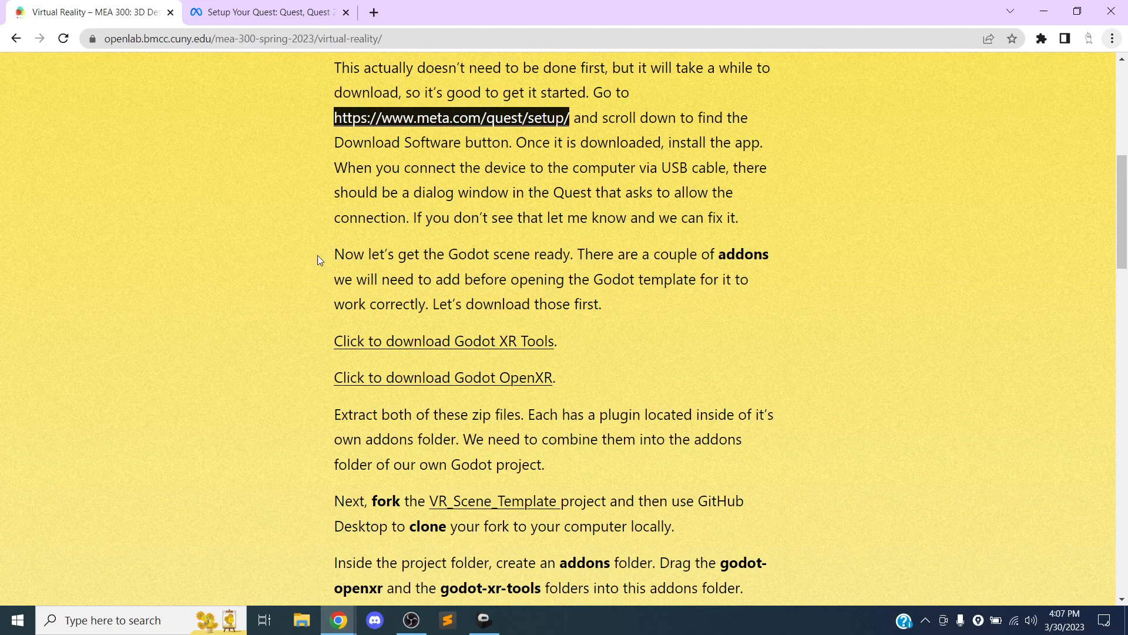
{"action": "left_click_drag", "start_coordinate": [334, 254], "coordinate": [577, 254]}
{"action": "left_click", "coordinate": [584, 246]}
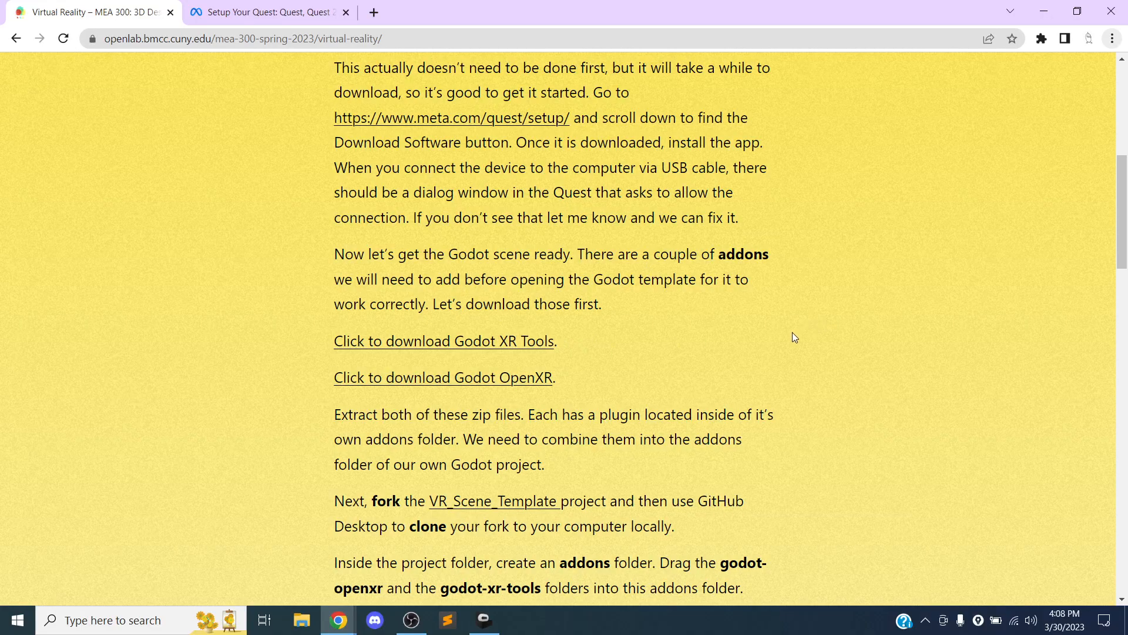
{"action": "left_click", "coordinate": [400, 342]}
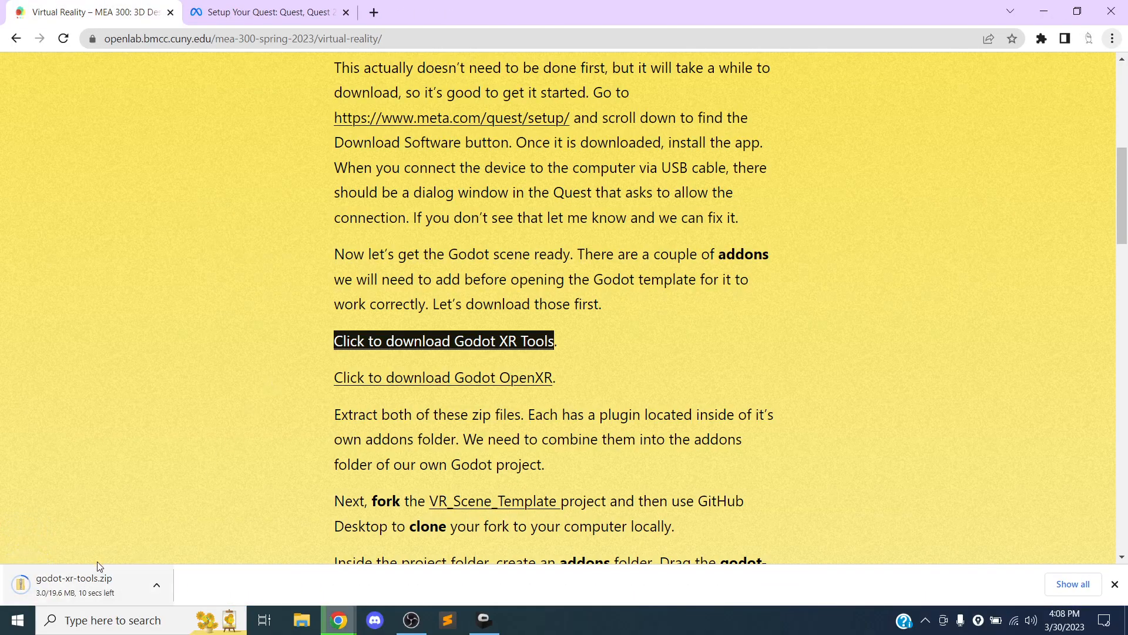
{"action": "left_click", "coordinate": [433, 381]}
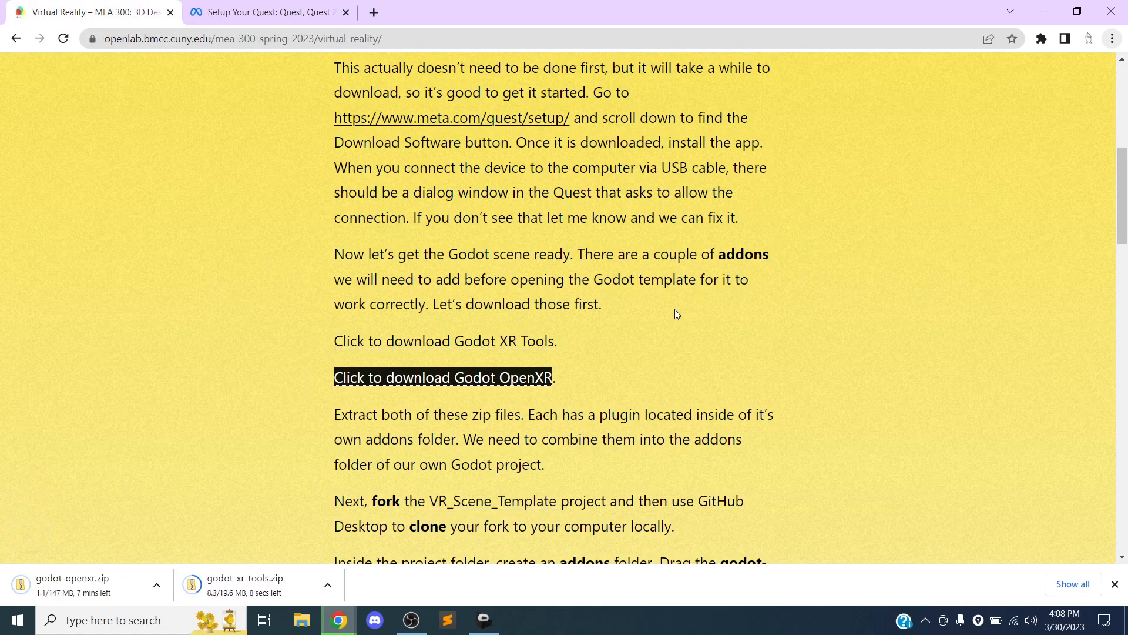
Switch to File Explorer and check the Downloads folder for the downloaded addon archives.
{"action": "left_click", "coordinate": [312, 621]}
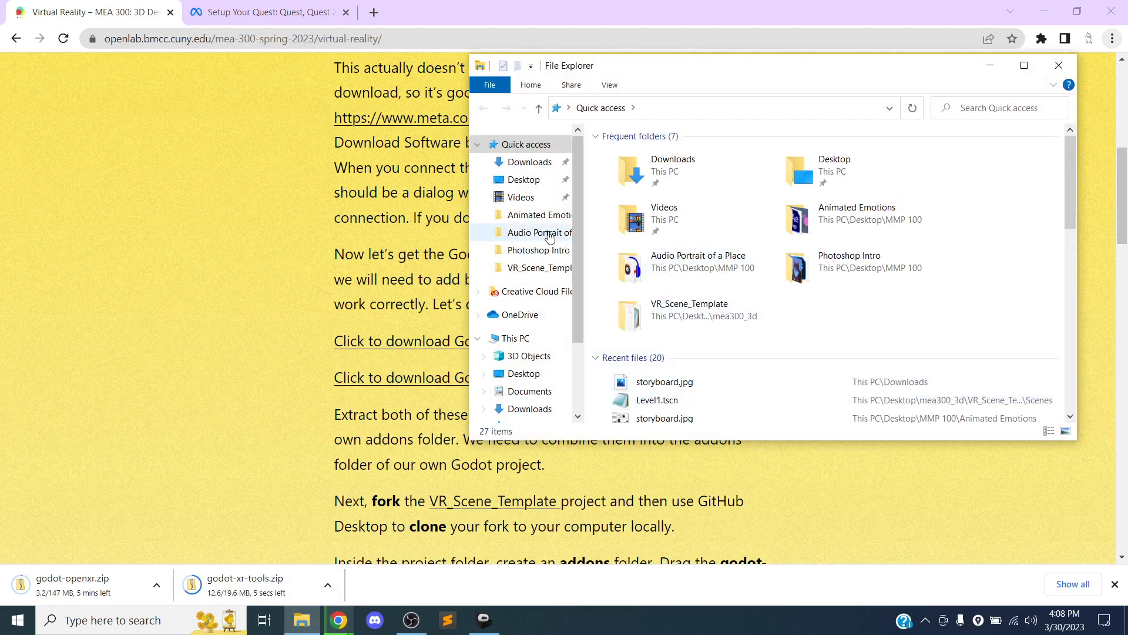
{"action": "left_click", "coordinate": [525, 182]}
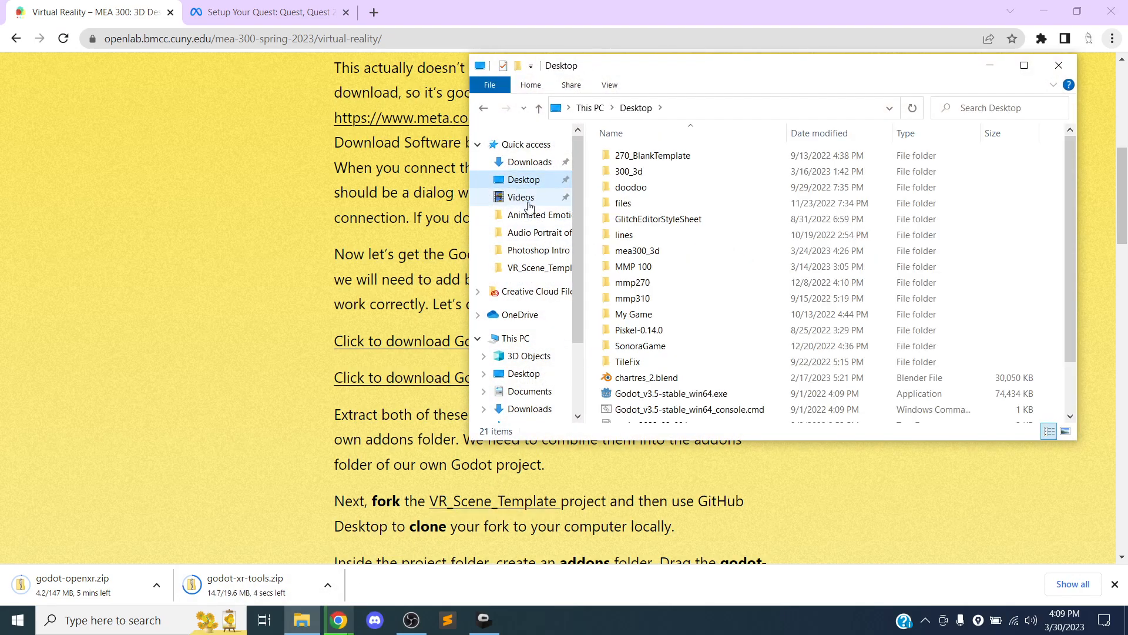
{"action": "left_click", "coordinate": [529, 162]}
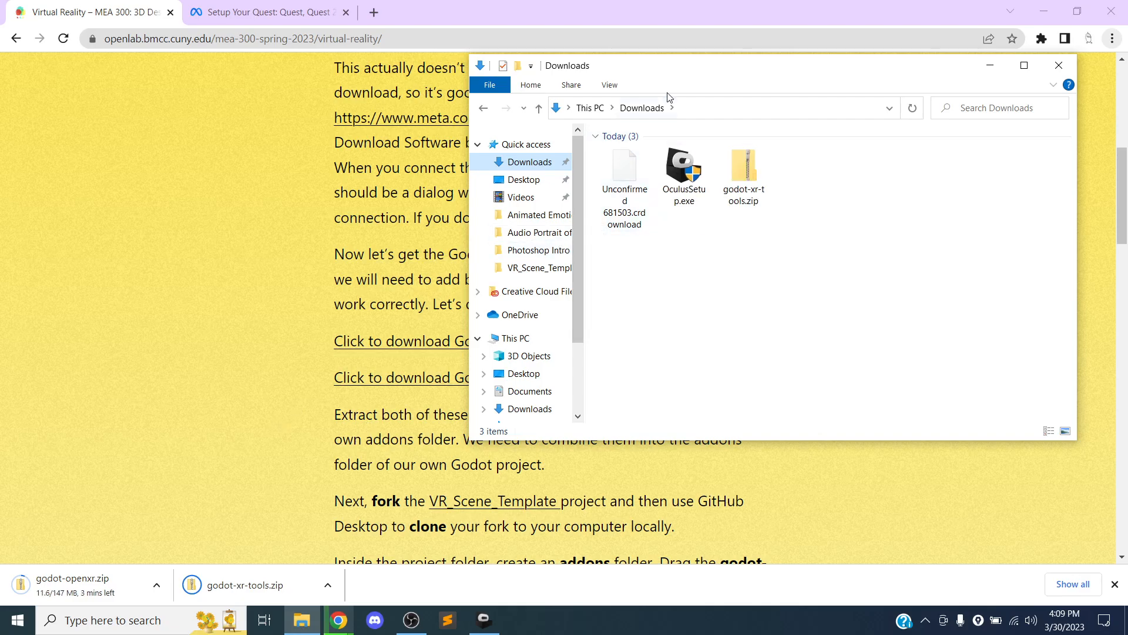
{"action": "left_click_drag", "start_coordinate": [713, 76], "coordinate": [739, 69]}
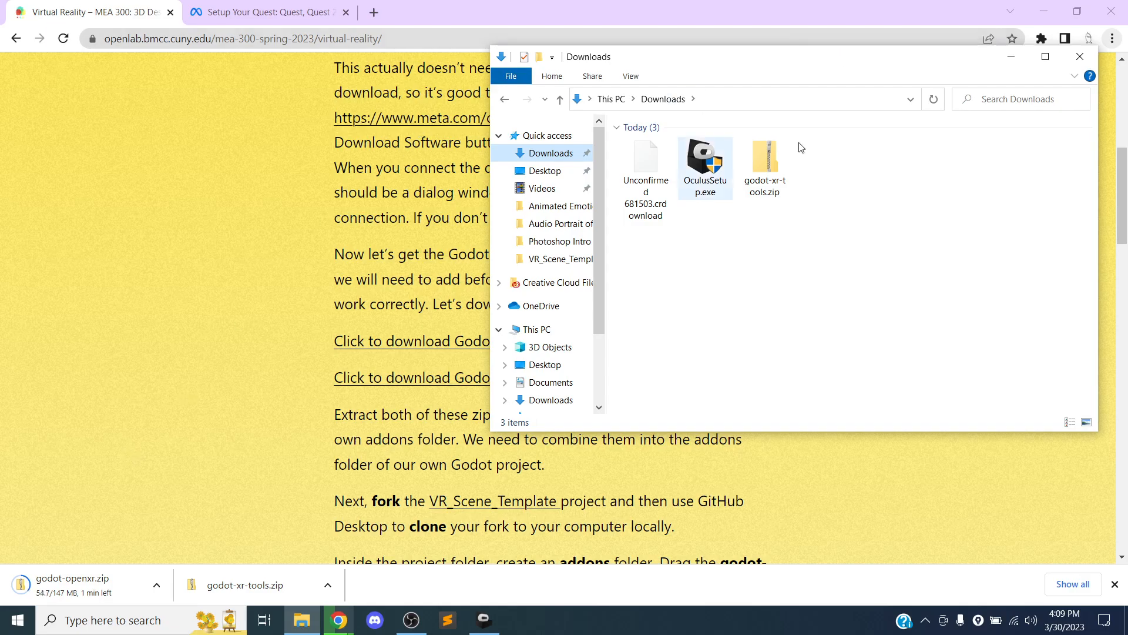
Open the VR_Scene_Template repository linked in the course instructions and fork it to the signed-in GitHub account, copying only the trunk branch.
{"action": "left_click", "coordinate": [449, 166]}
{"action": "scroll", "coordinate": [259, 228], "scroll_direction": "down", "scroll_amount": 3}
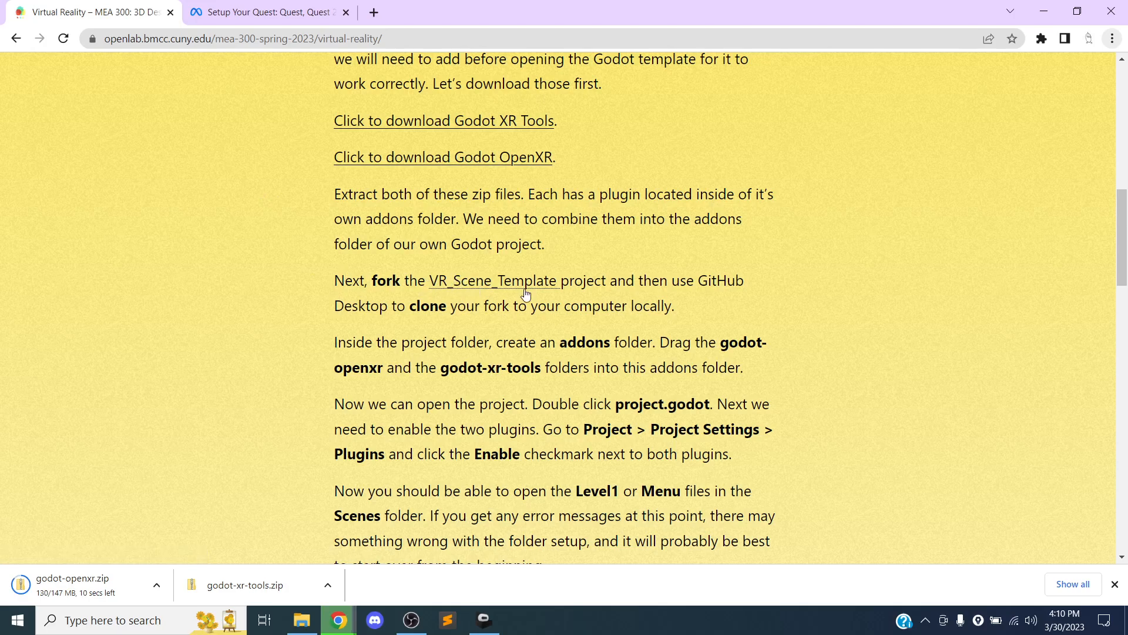
{"action": "left_click", "coordinate": [462, 291]}
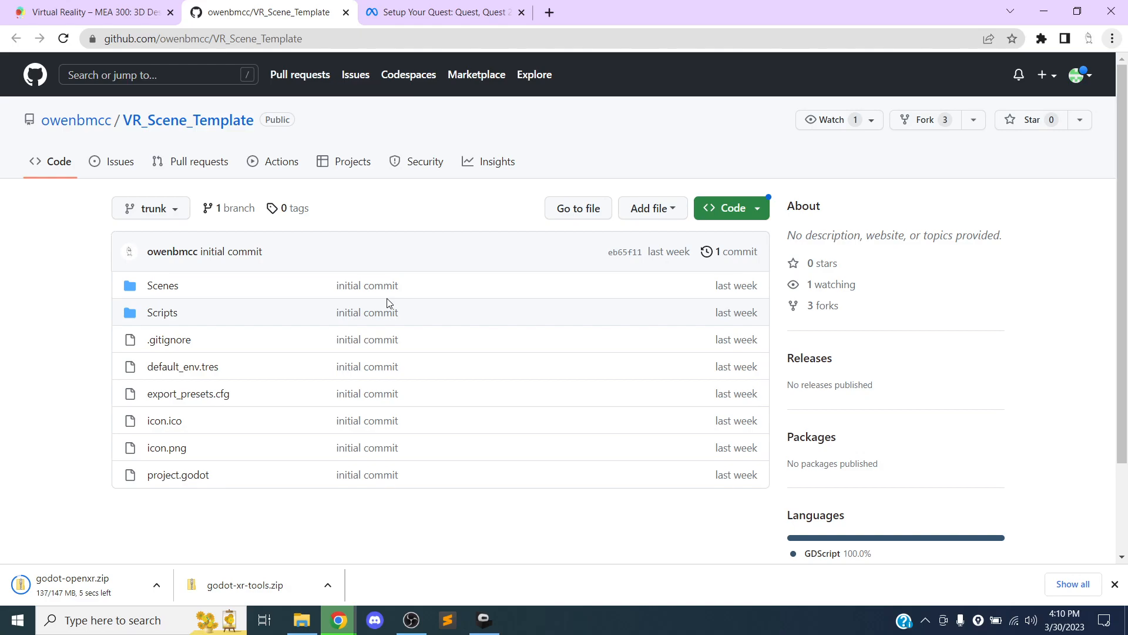
{"action": "left_click", "coordinate": [1087, 84]}
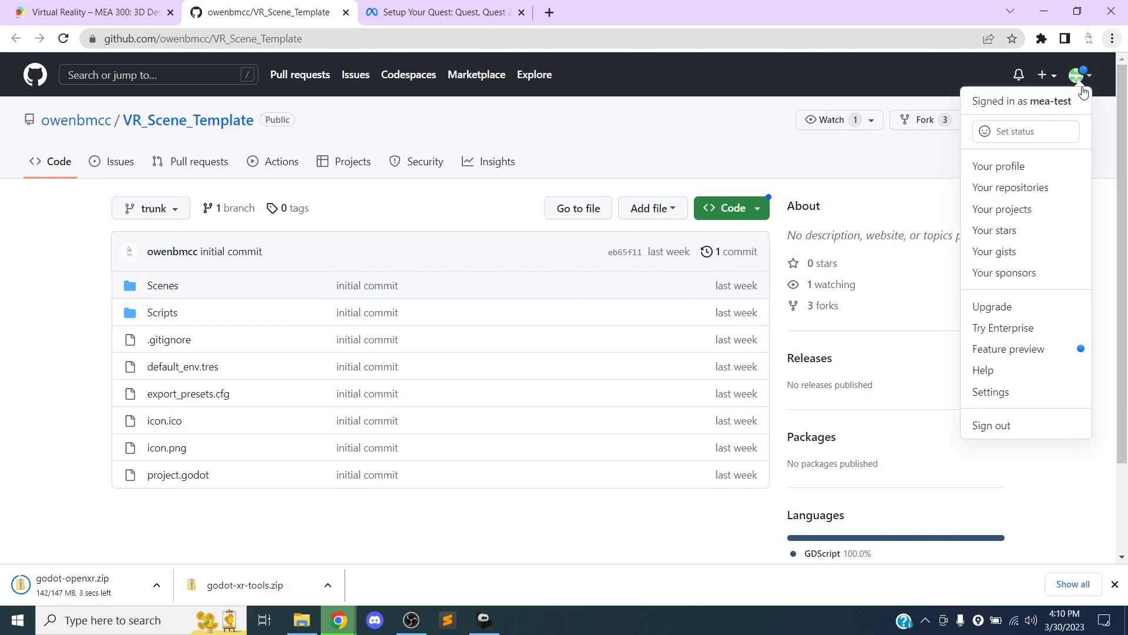
{"action": "left_click", "coordinate": [1083, 75]}
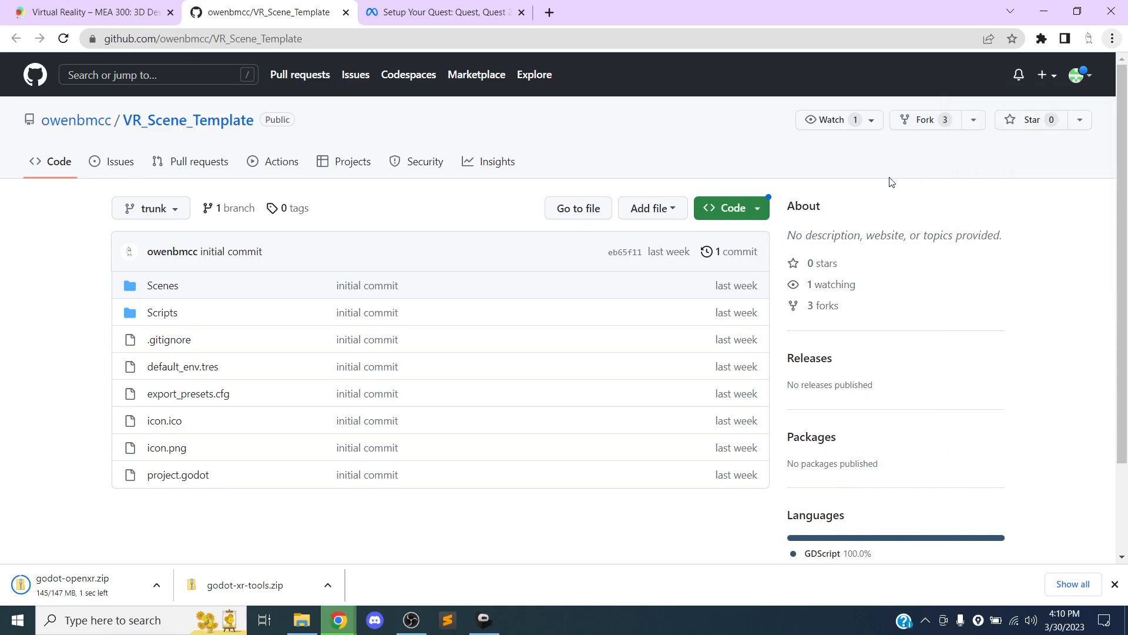
{"action": "left_click", "coordinate": [928, 125]}
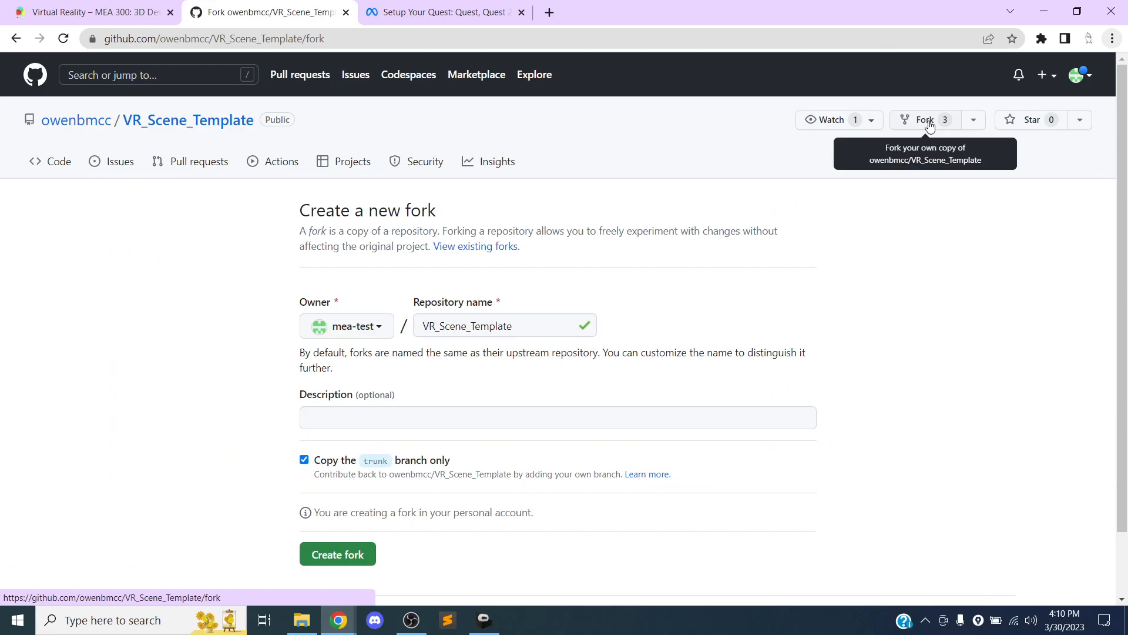
{"action": "scroll", "coordinate": [134, 313], "scroll_direction": "down", "scroll_amount": 2}
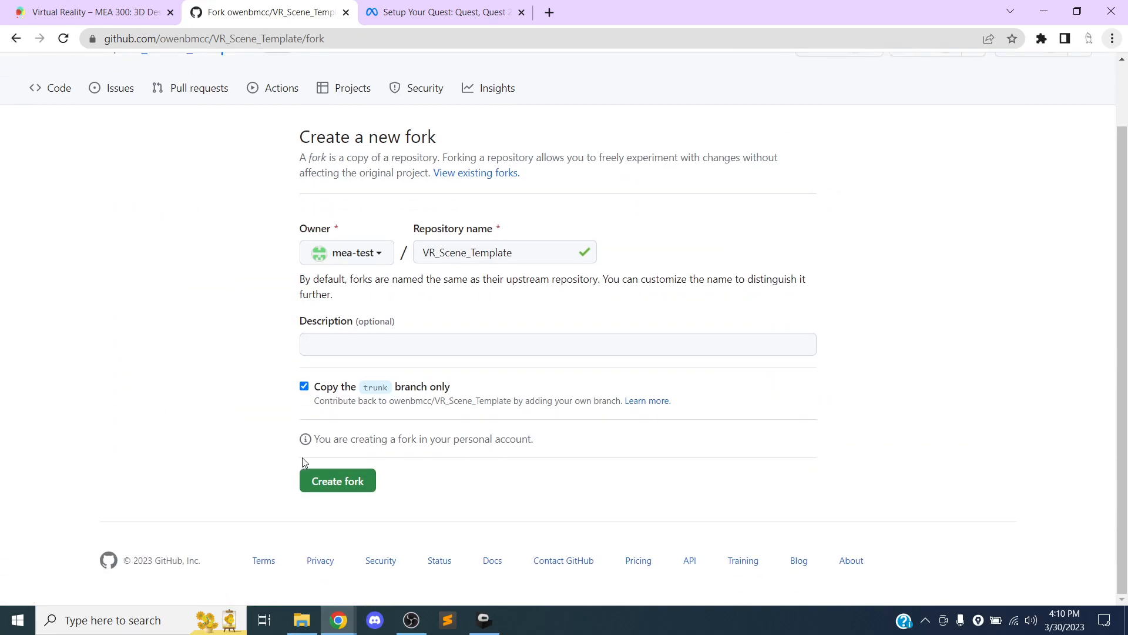
{"action": "left_click", "coordinate": [326, 487]}
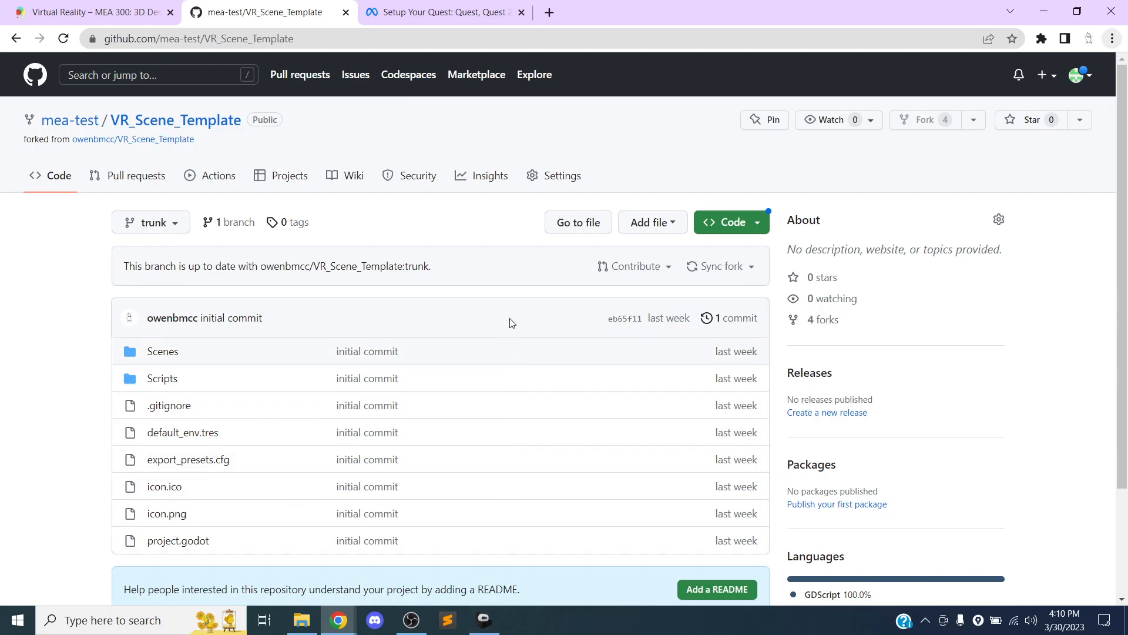
Choose to open the forked VR_Scene_Template repository with GitHub Desktop and download the GitHub Desktop installer for Windows (64bit).
{"action": "scroll", "coordinate": [511, 322], "scroll_direction": "down", "scroll_amount": 1}
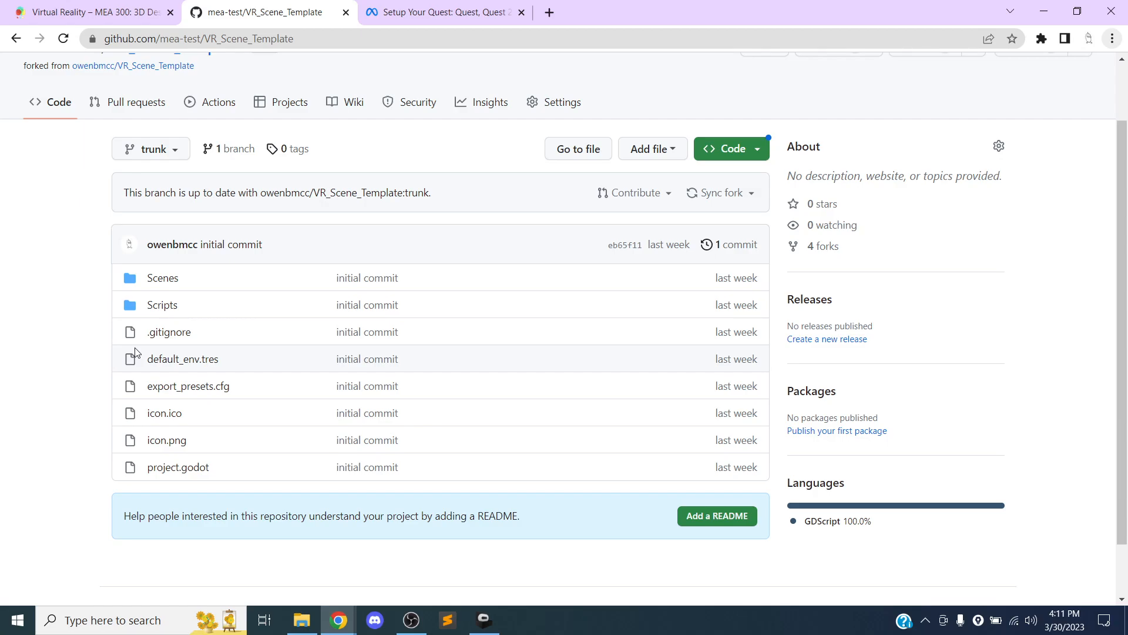
{"action": "scroll", "coordinate": [74, 207], "scroll_direction": "up", "scroll_amount": 1}
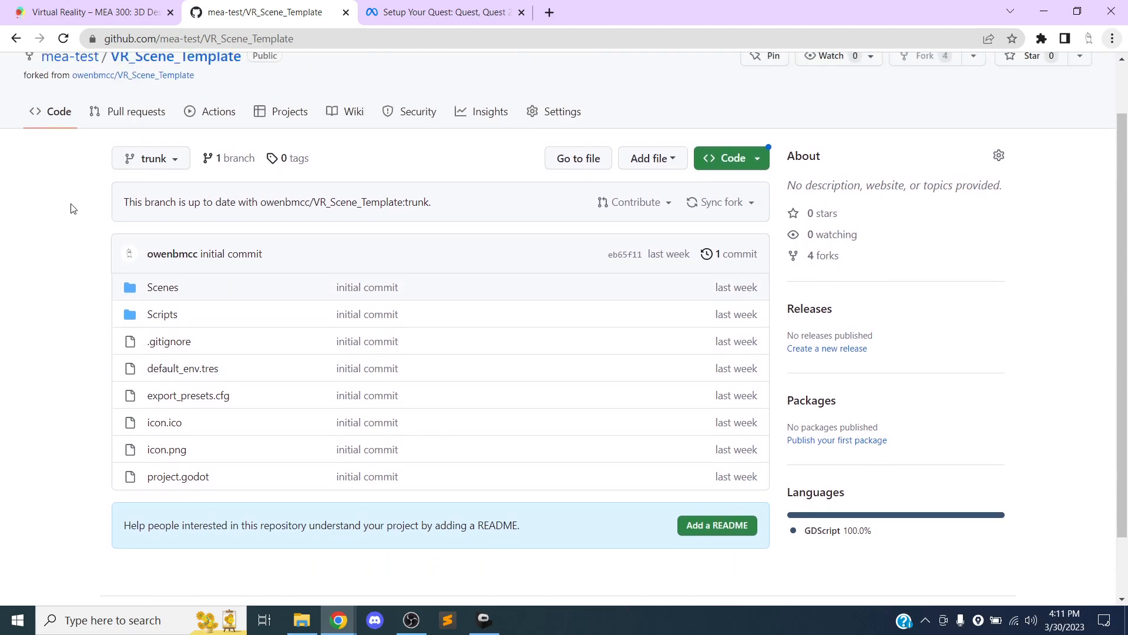
{"action": "scroll", "coordinate": [71, 208], "scroll_direction": "up", "scroll_amount": 1}
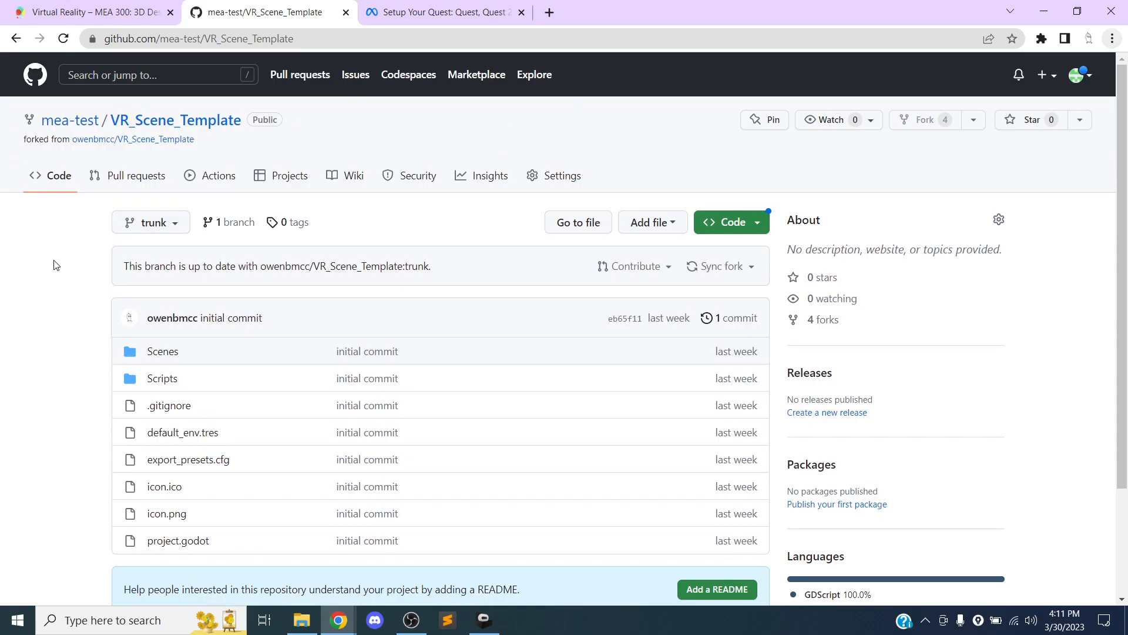
{"action": "left_click", "coordinate": [723, 224]}
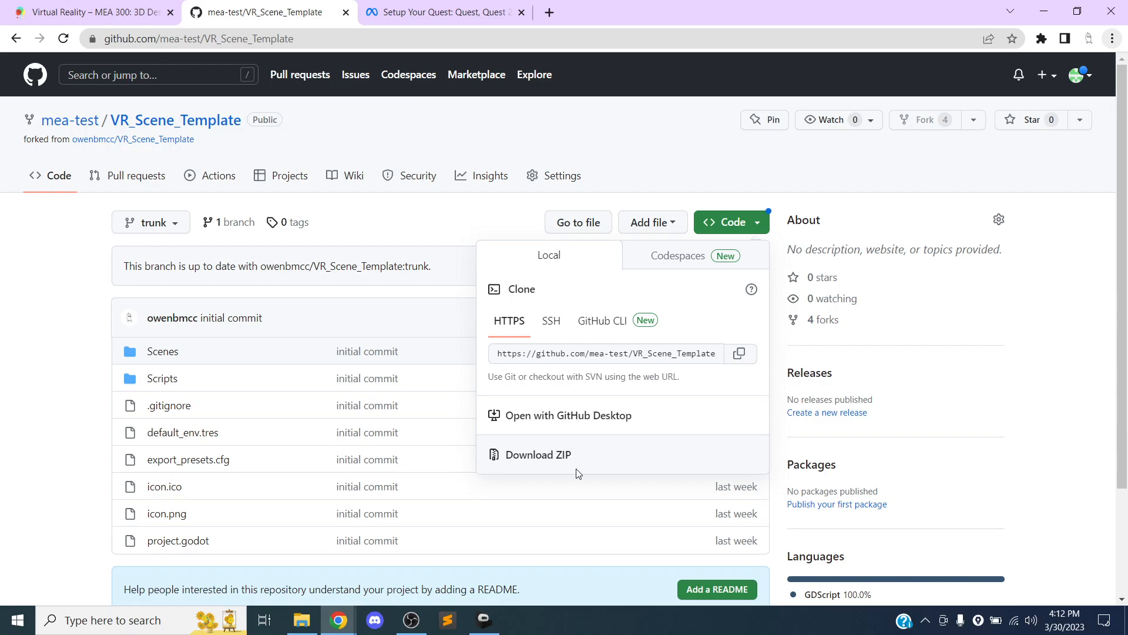
{"action": "left_click", "coordinate": [569, 415]}
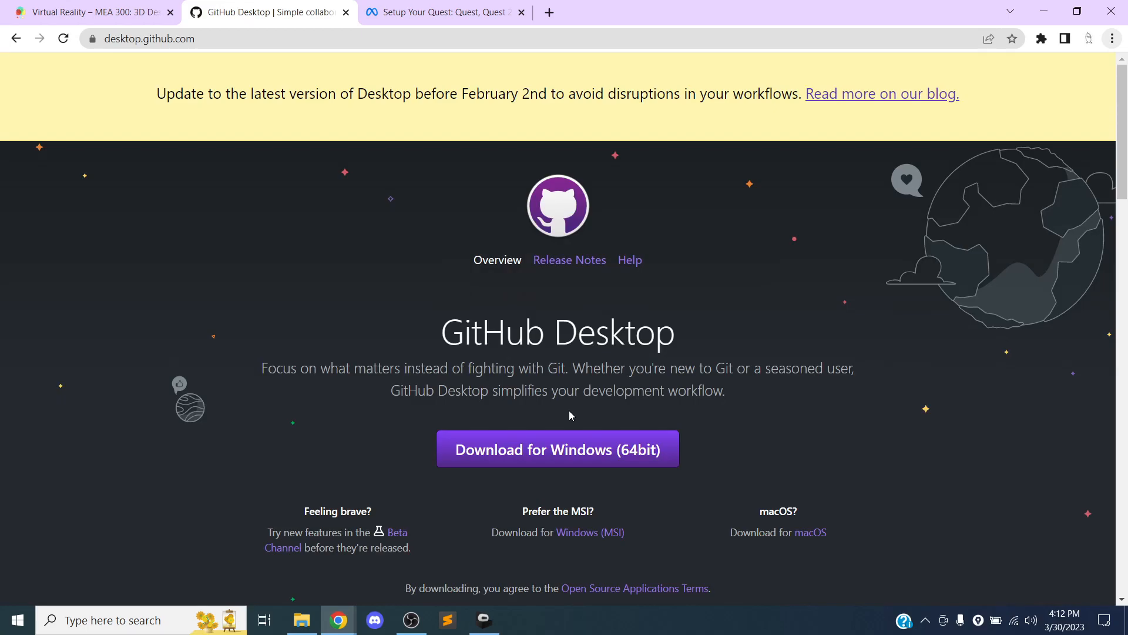
{"action": "left_click", "coordinate": [487, 437]}
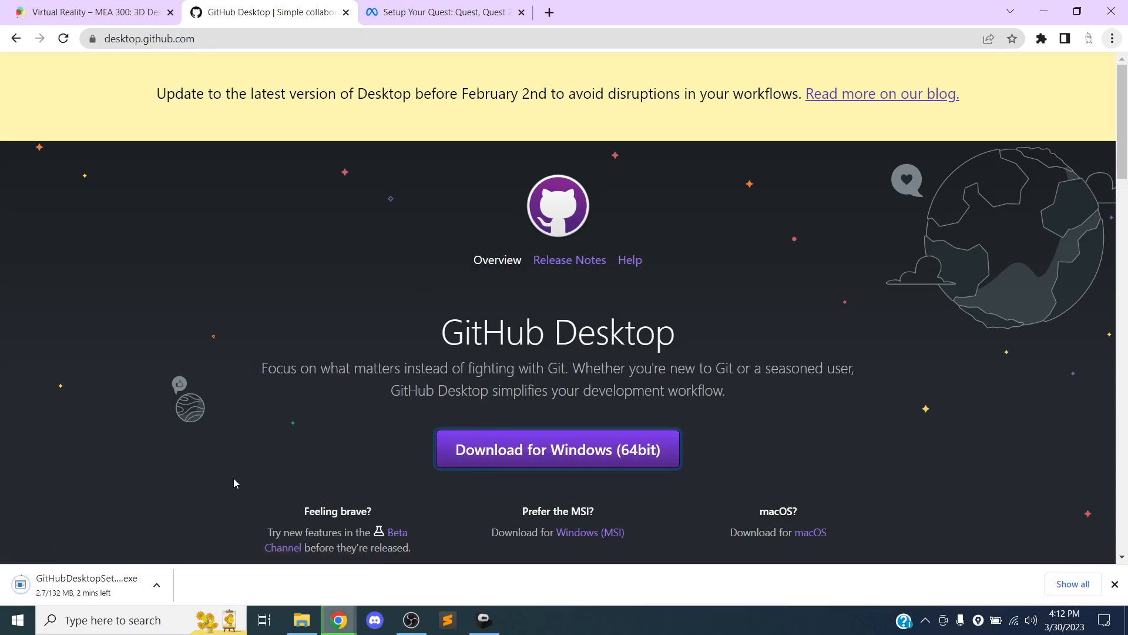
Search Windows for "git" and launch the GitHub Desktop application.
{"action": "left_click", "coordinate": [145, 622]}
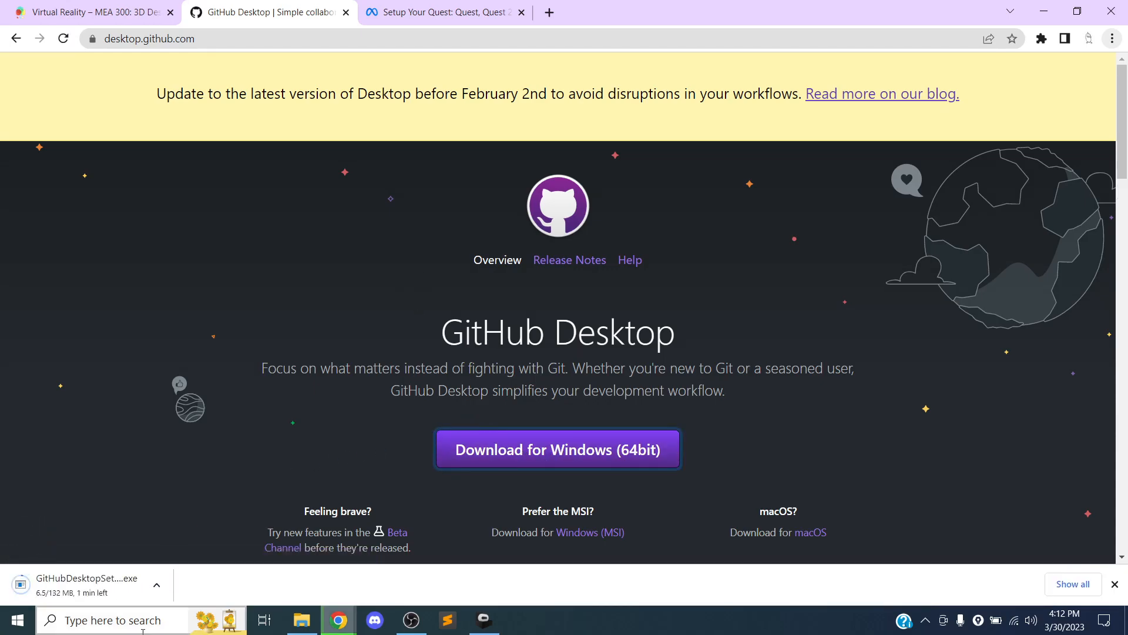
{"action": "type", "text": "git"}
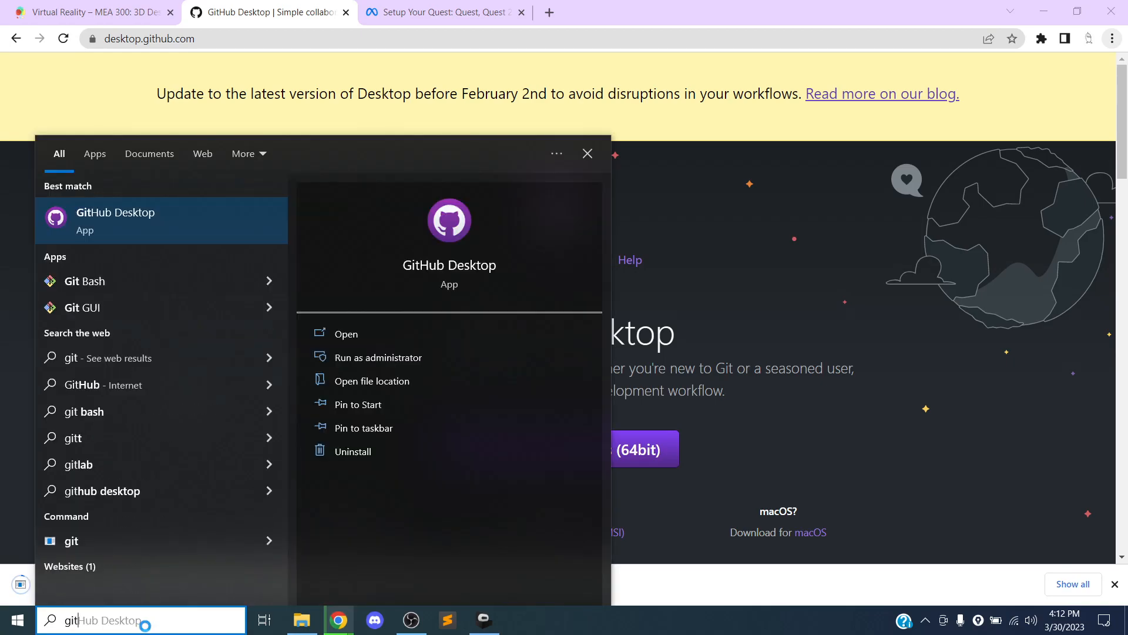
{"action": "key", "text": "Return"}
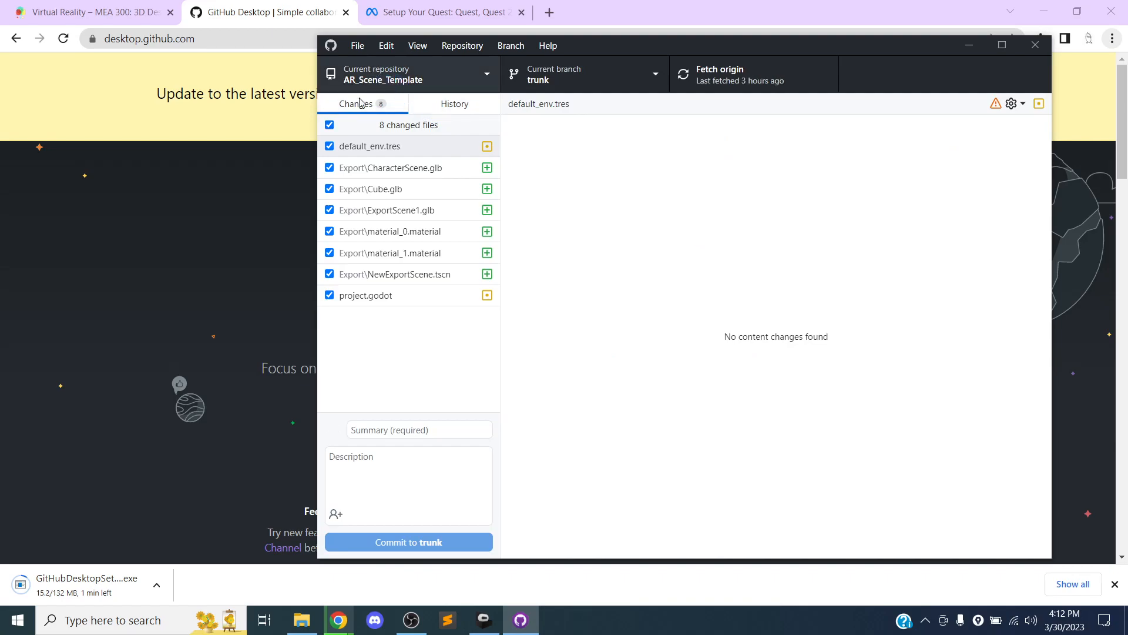
Start signing in to GitHub.com from the GitHub Desktop account options and continue the sign-in in the browser.
{"action": "left_click", "coordinate": [357, 46]}
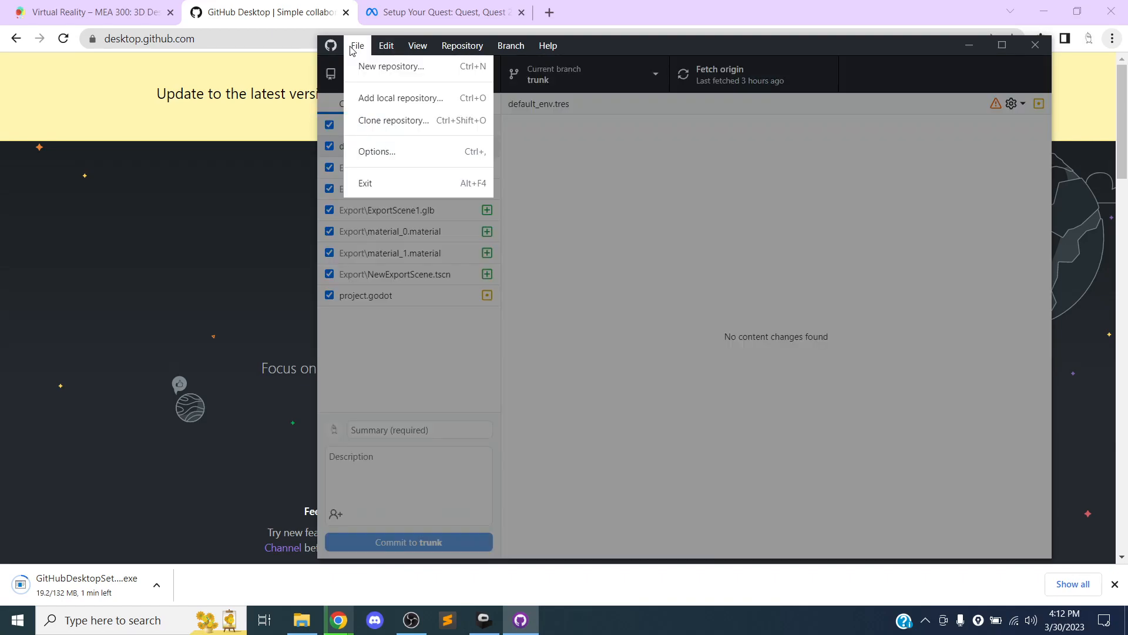
{"action": "left_click", "coordinate": [373, 154]}
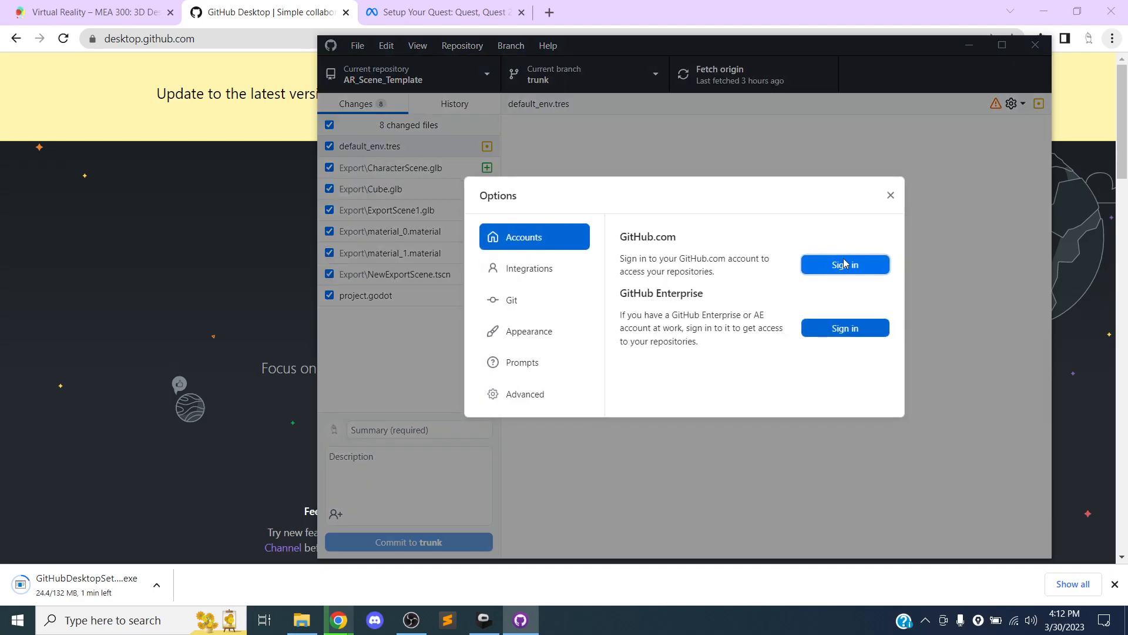
{"action": "left_click", "coordinate": [845, 264]}
{"action": "left_click", "coordinate": [671, 368]}
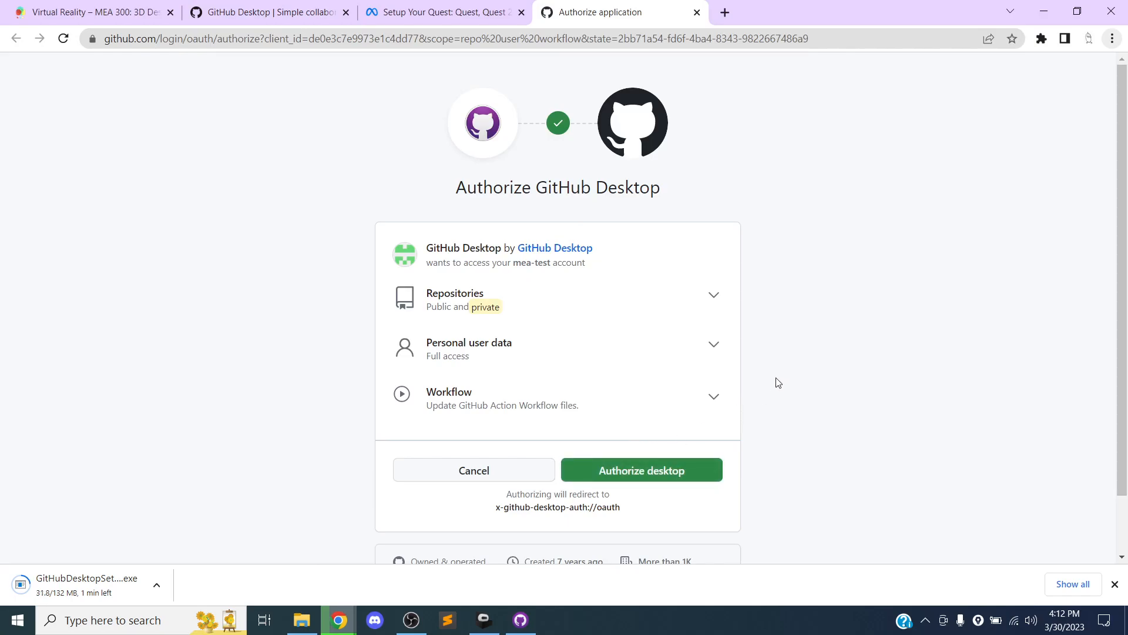
Authorize GitHub Desktop to access the GitHub account, confirm with the account password, and return to the desktop application.
{"action": "scroll", "coordinate": [778, 381], "scroll_direction": "down", "scroll_amount": 1}
{"action": "left_click", "coordinate": [649, 405]}
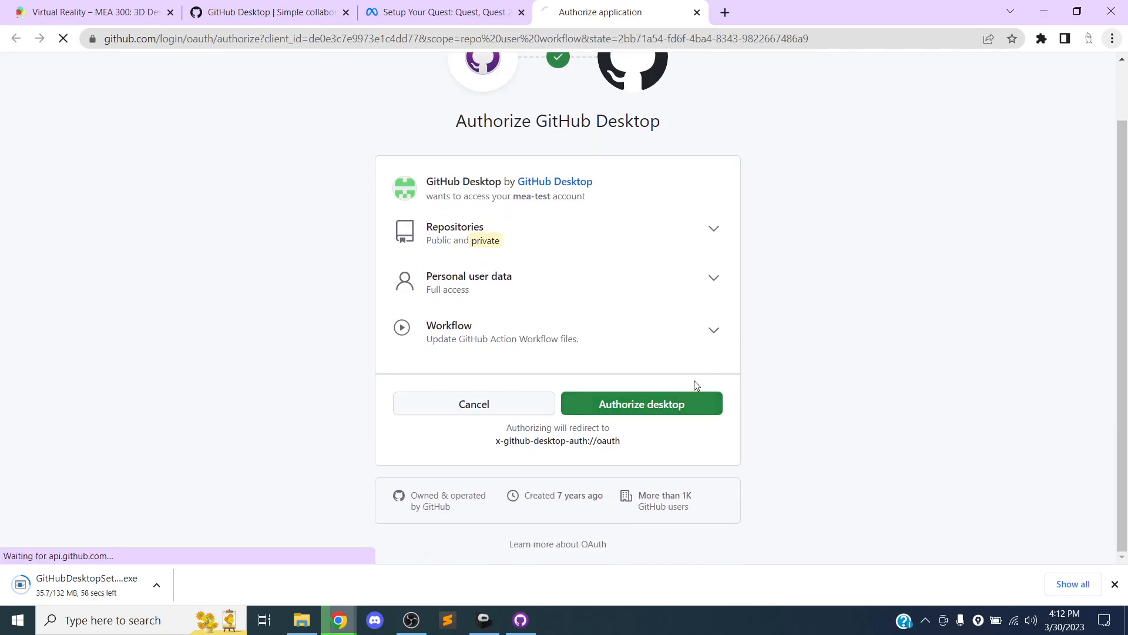
{"action": "type", "text": "****************"}
{"action": "key", "text": "Return"}
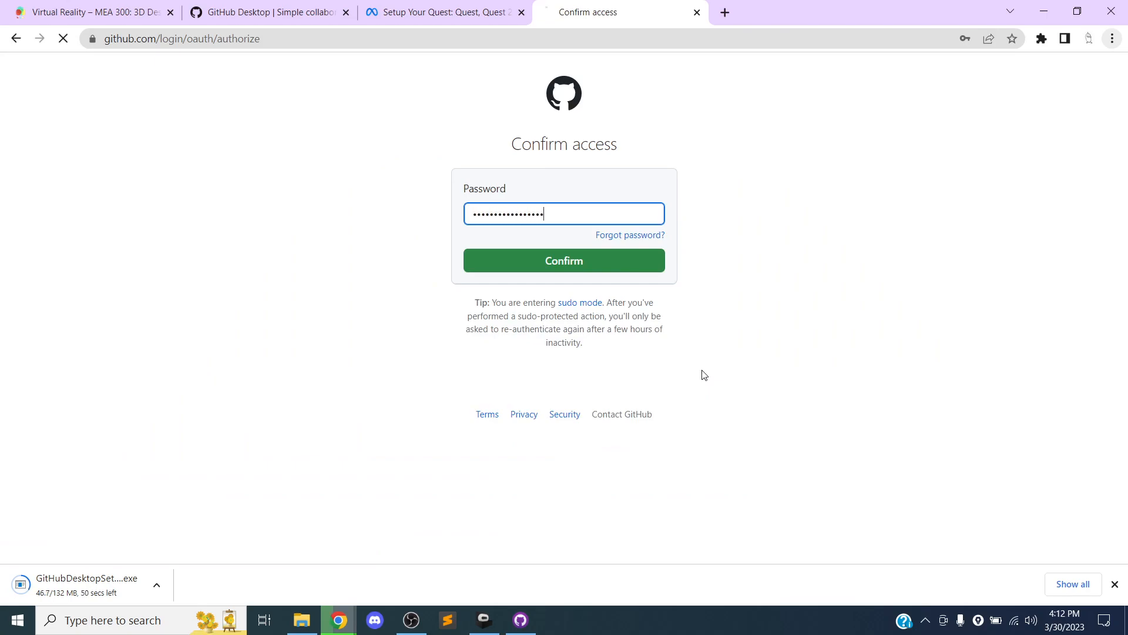
{"action": "left_click", "coordinate": [649, 165]}
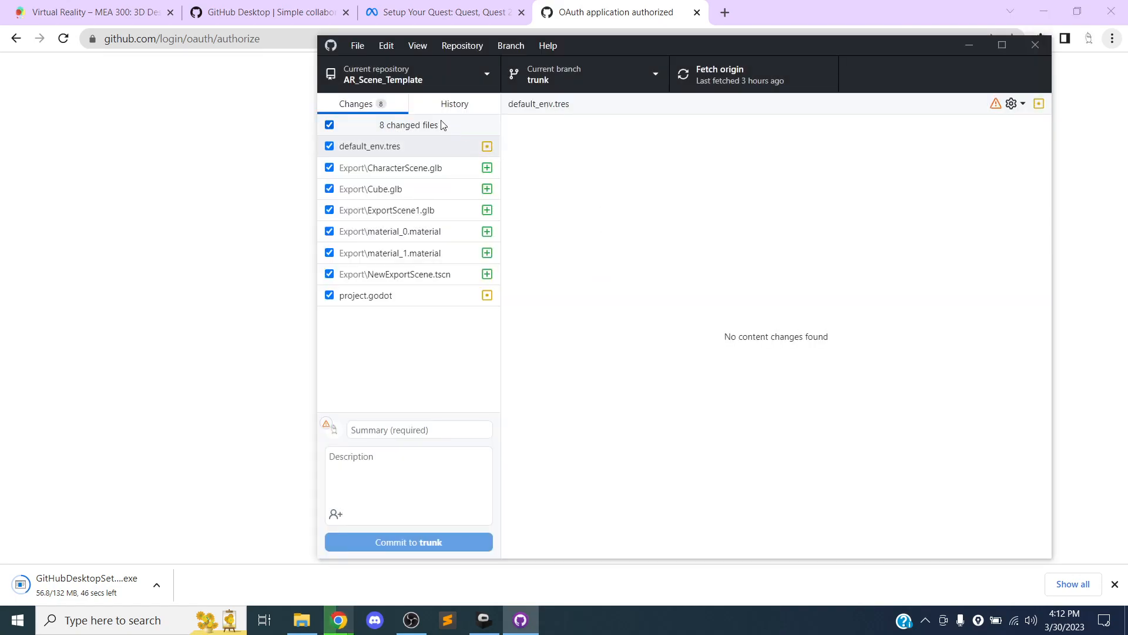
Start cloning a repository and select the forked VR_Scene_Template from the account's GitHub.com repositories.
{"action": "left_click", "coordinate": [362, 48]}
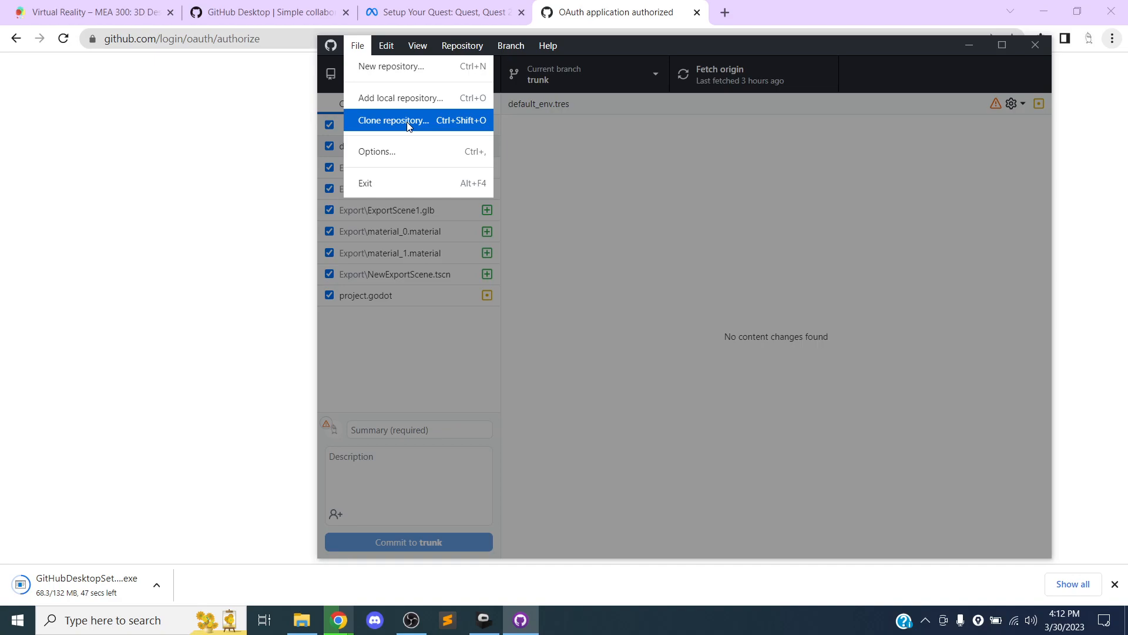
{"action": "left_click", "coordinate": [402, 119]}
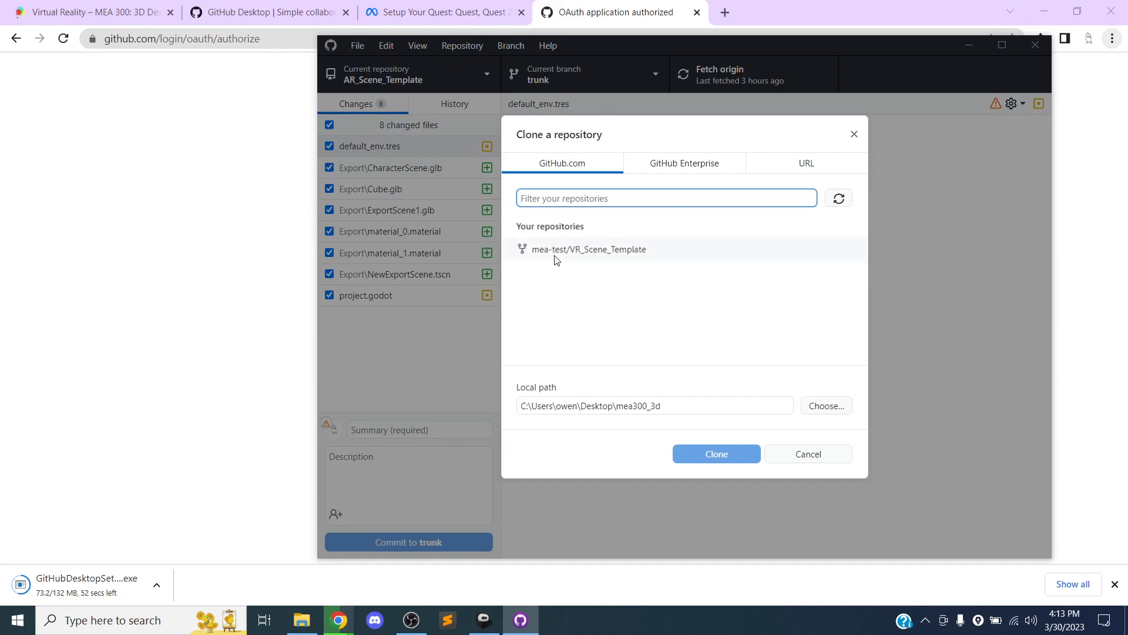
{"action": "left_click", "coordinate": [558, 252]}
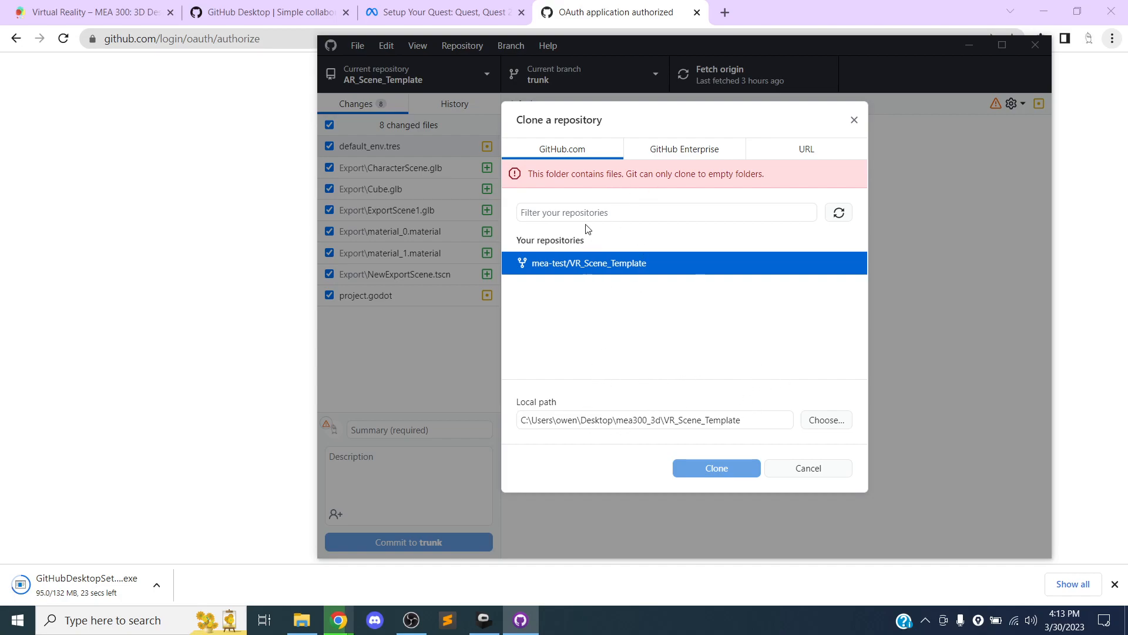
While choosing the clone's local path, create a new folder named MEA 300 VR on the Desktop.
{"action": "left_click", "coordinate": [821, 419]}
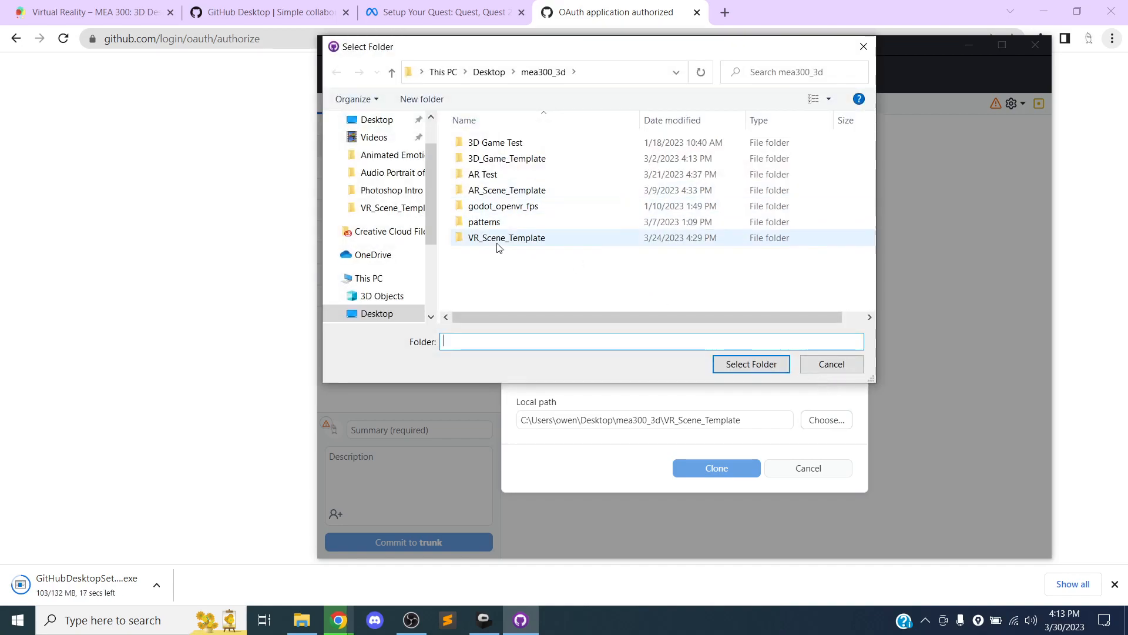
{"action": "left_click", "coordinate": [489, 71]}
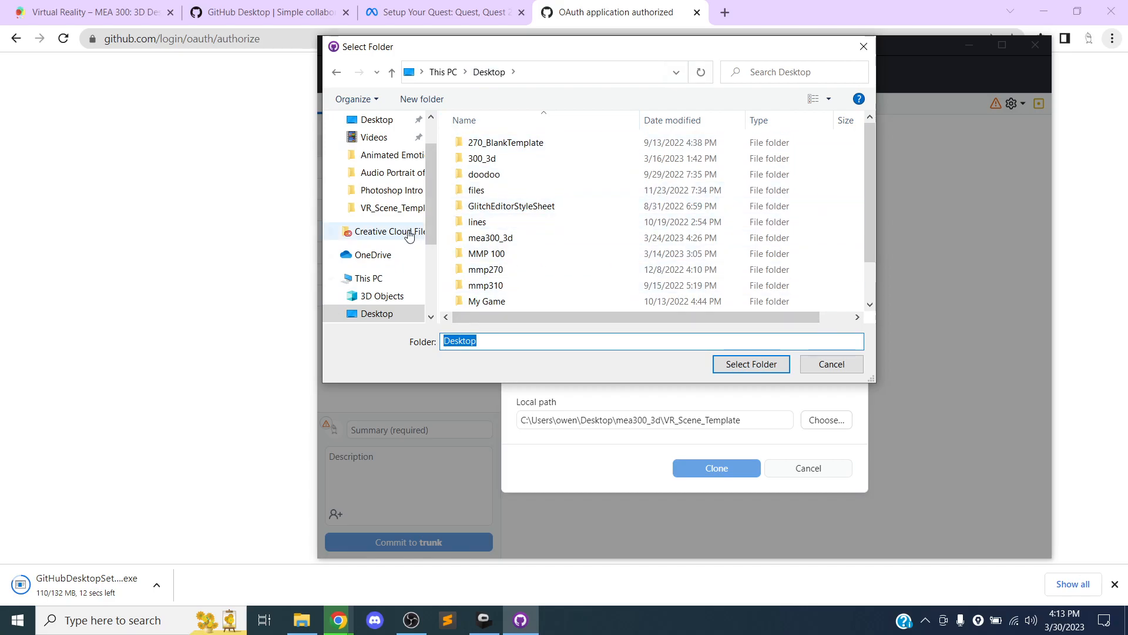
{"action": "right_click", "coordinate": [377, 313]}
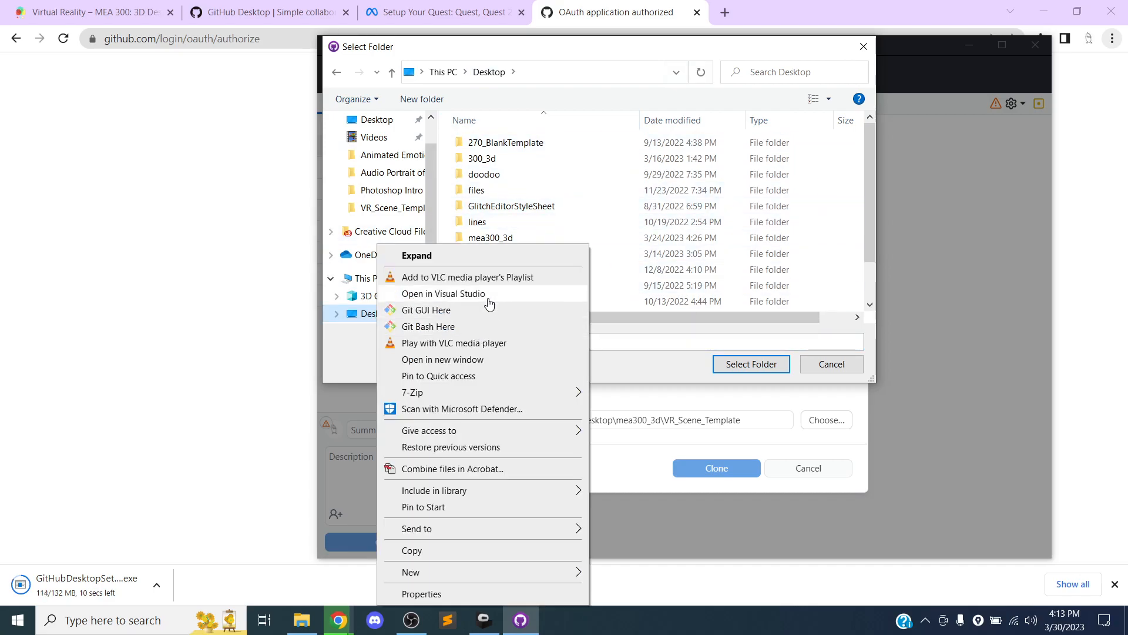
{"action": "mouse_move", "coordinate": [559, 569]}
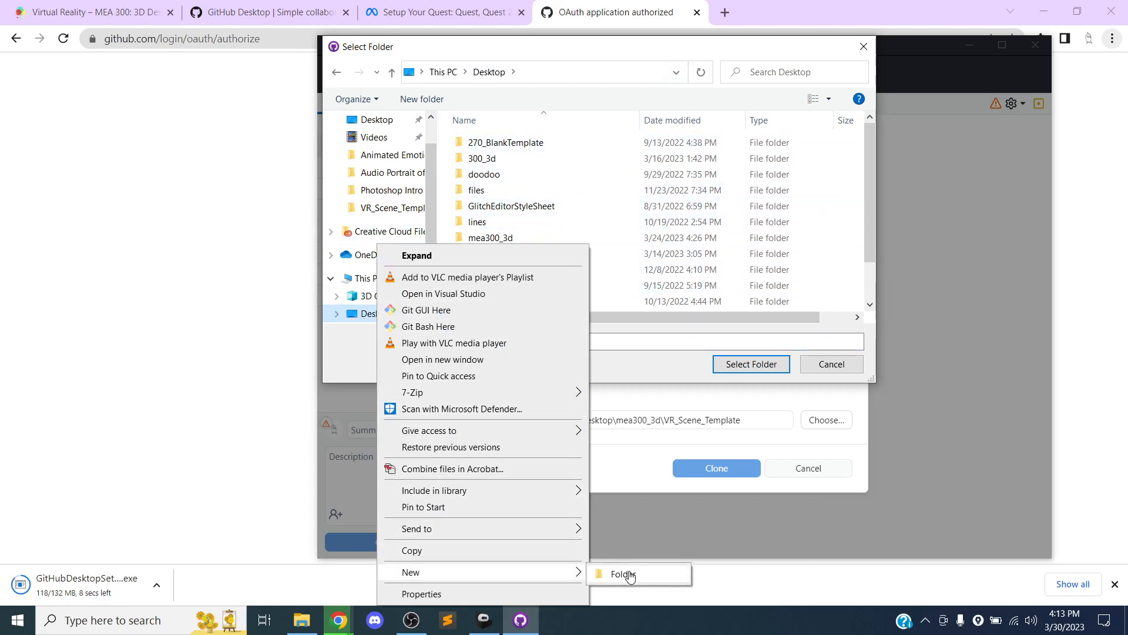
{"action": "left_click", "coordinate": [622, 574]}
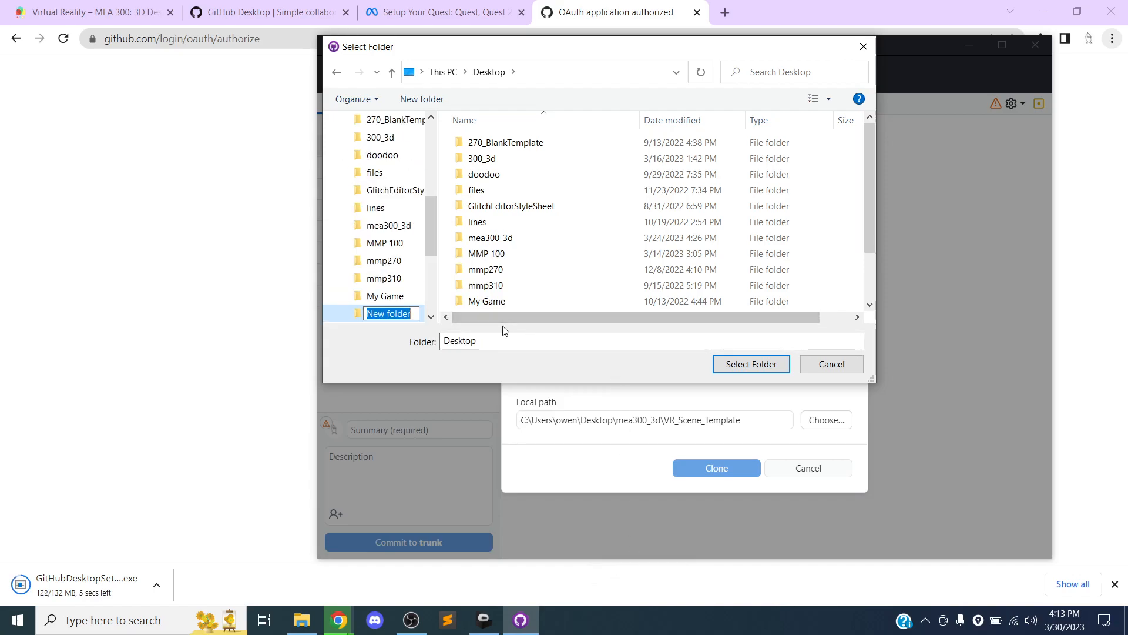
{"action": "type", "text": "ME"}
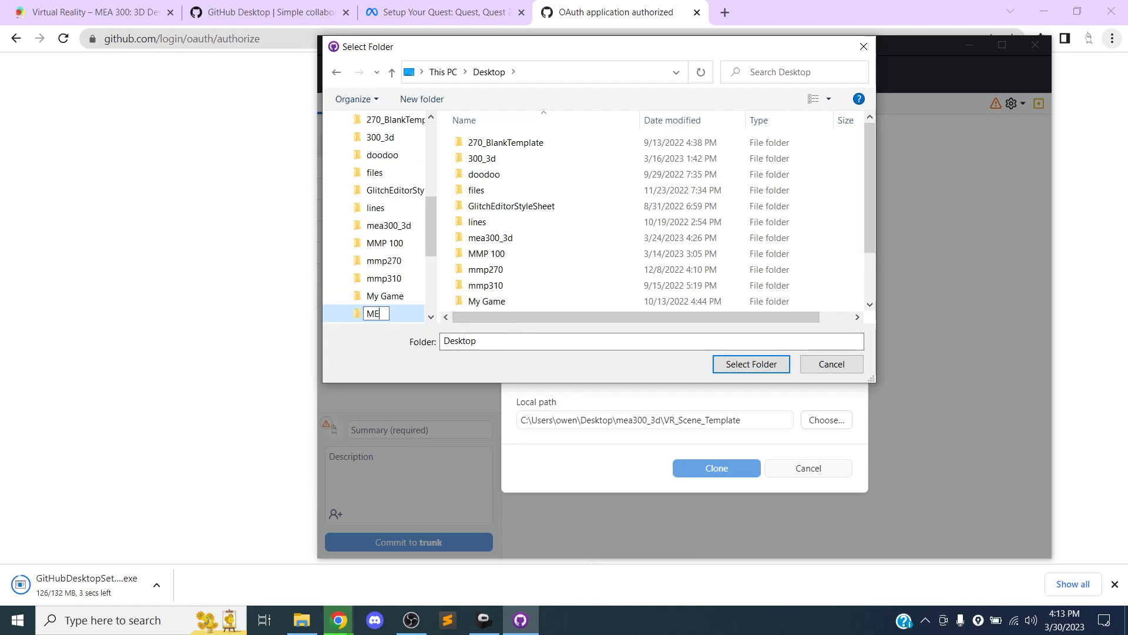
{"action": "type", "text": "A 300 VR"}
{"action": "key", "text": "Return"}
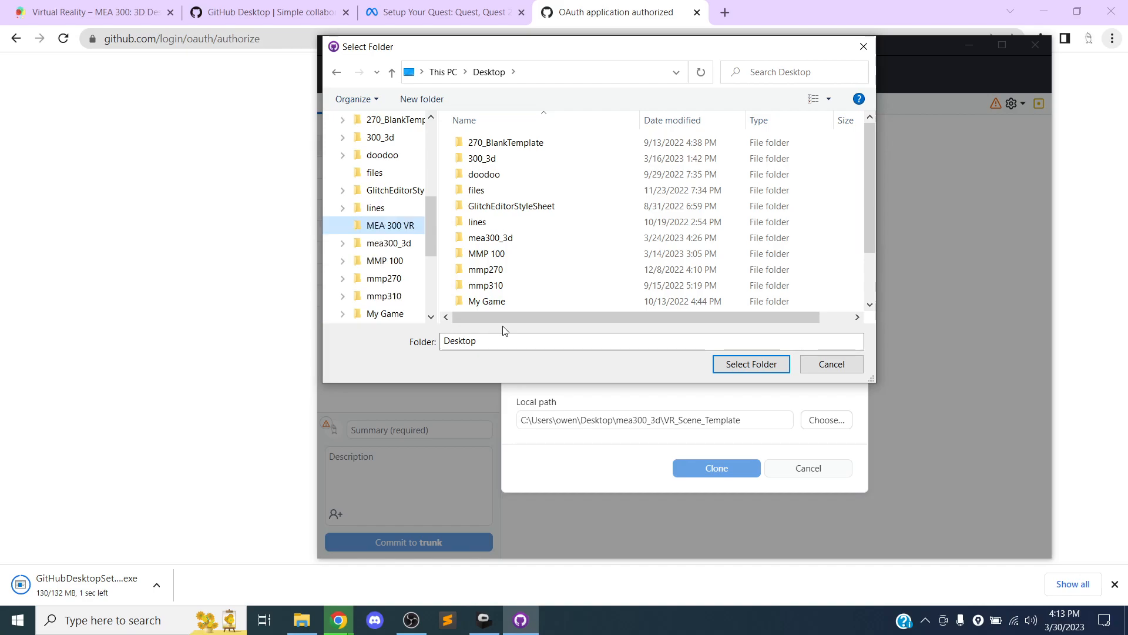
Clone VR_Scene_Template into the MEA 300 VR folder and set the fork's use to contributing to the parent project.
{"action": "left_click", "coordinate": [397, 228]}
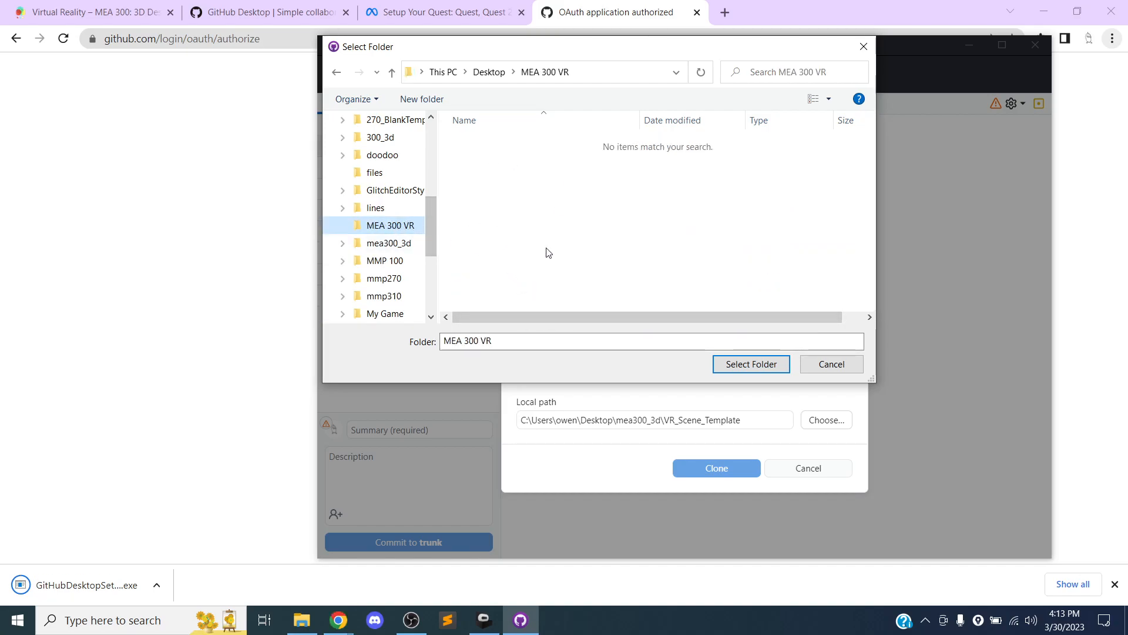
{"action": "left_click", "coordinate": [751, 364]}
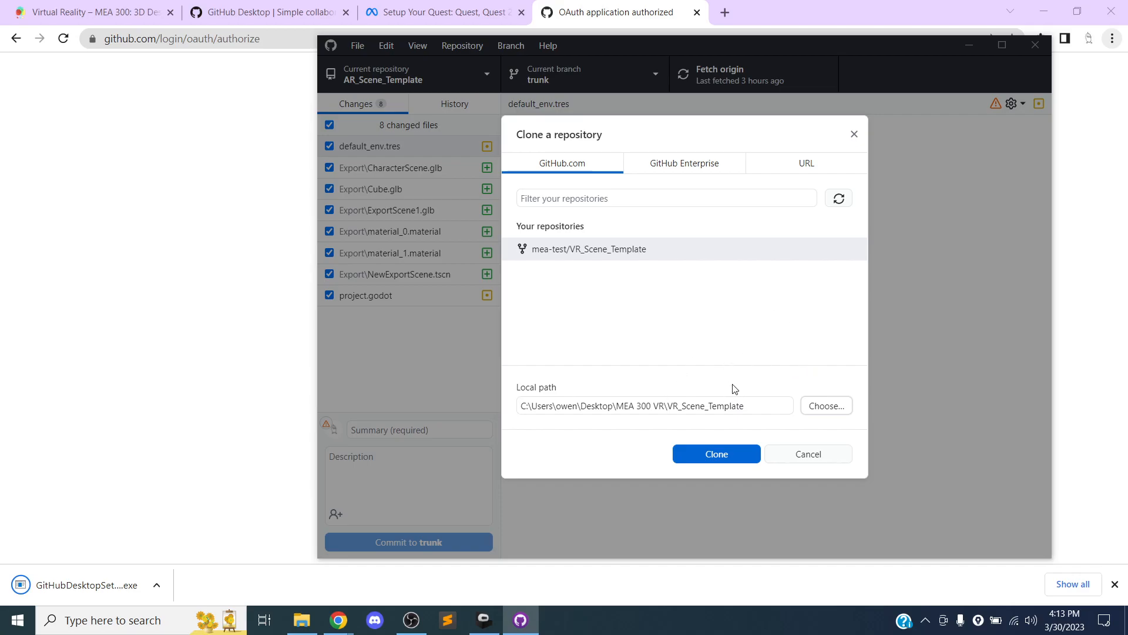
{"action": "left_click", "coordinate": [715, 459]}
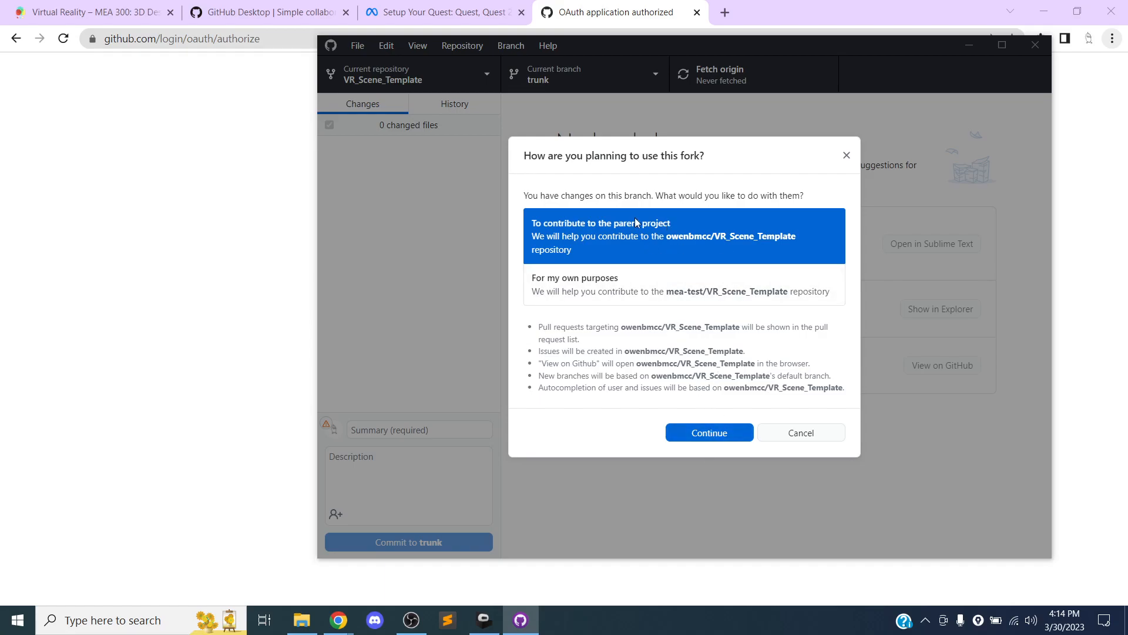
{"action": "left_click", "coordinate": [709, 438]}
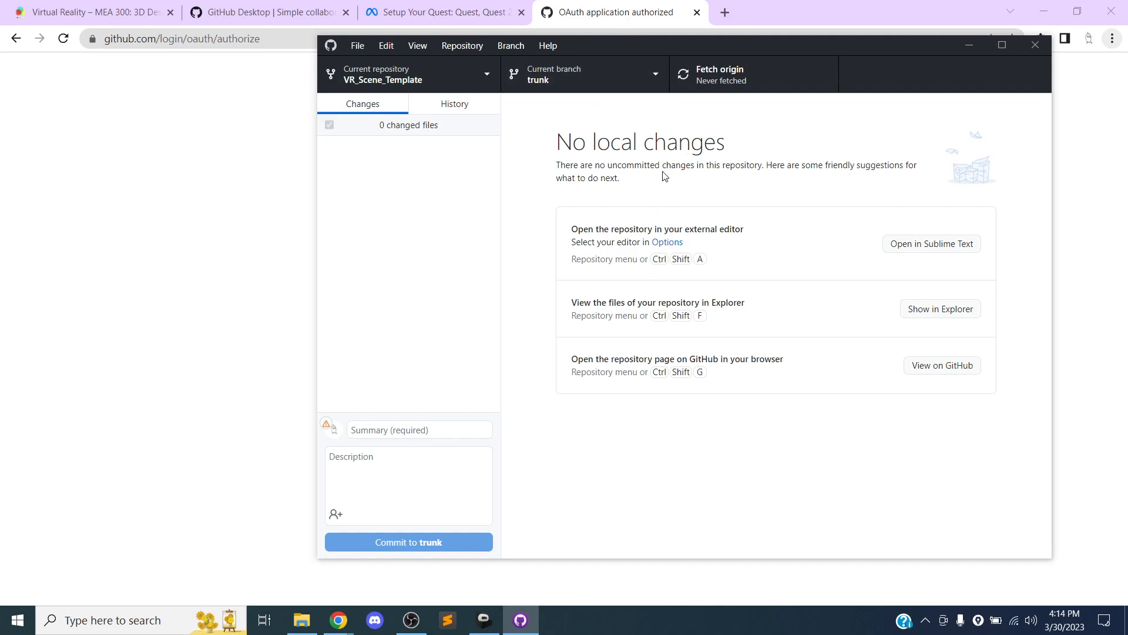
Check the primary remote repository (origin) address in the VR_Scene_Template repository settings, and close the settings without saving.
{"action": "left_click", "coordinate": [462, 46]}
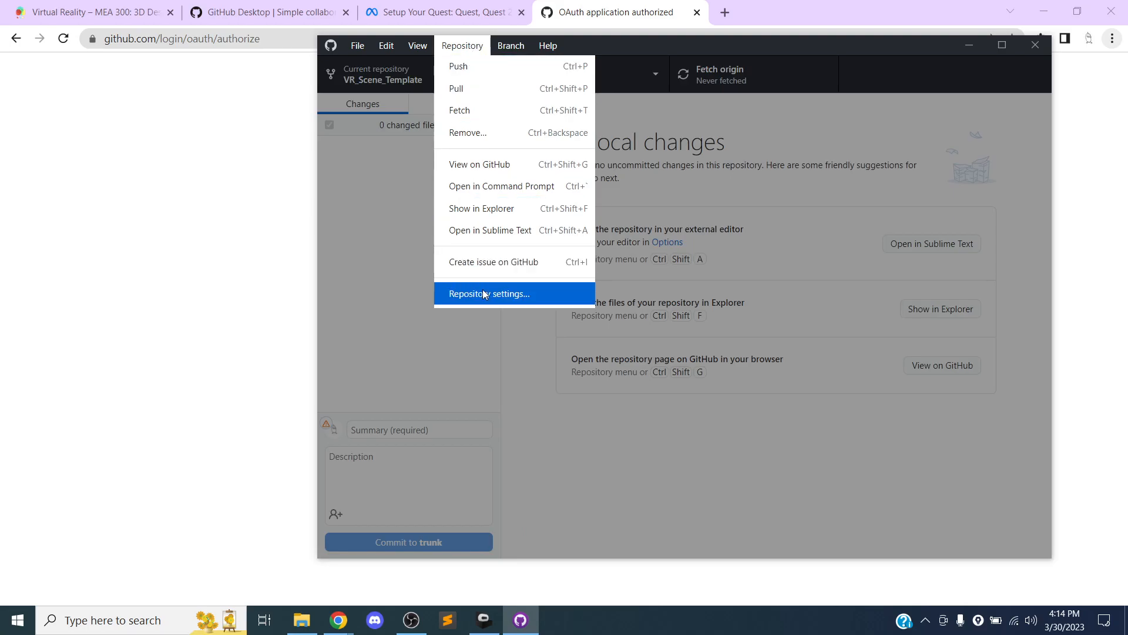
{"action": "left_click", "coordinate": [501, 292]}
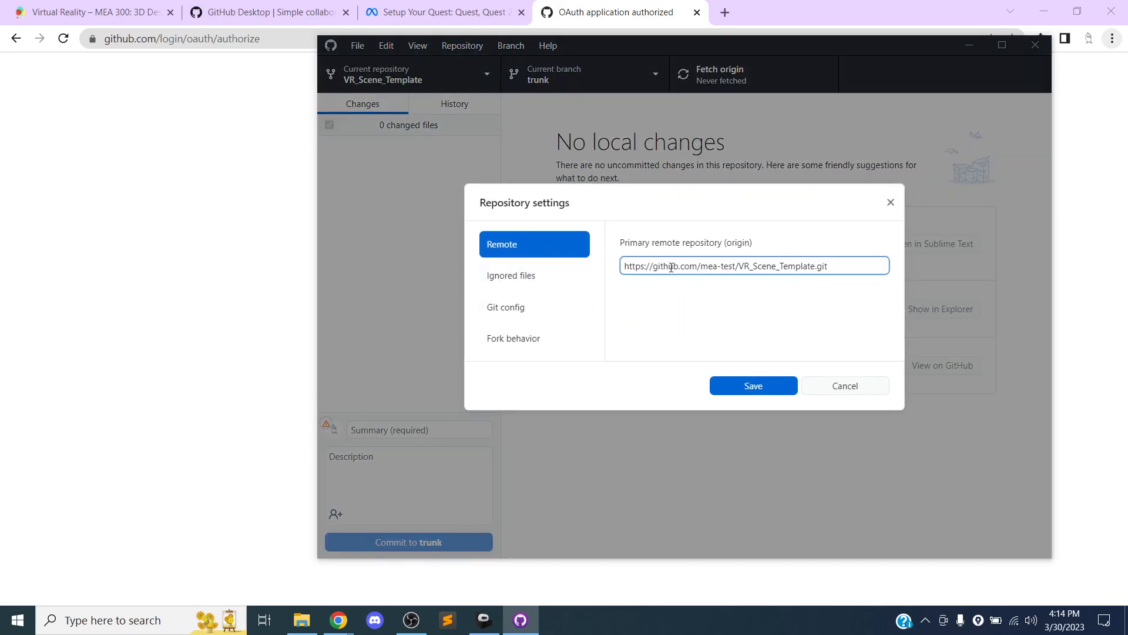
{"action": "left_click_drag", "start_coordinate": [623, 266], "coordinate": [857, 259]}
{"action": "left_click", "coordinate": [752, 279]}
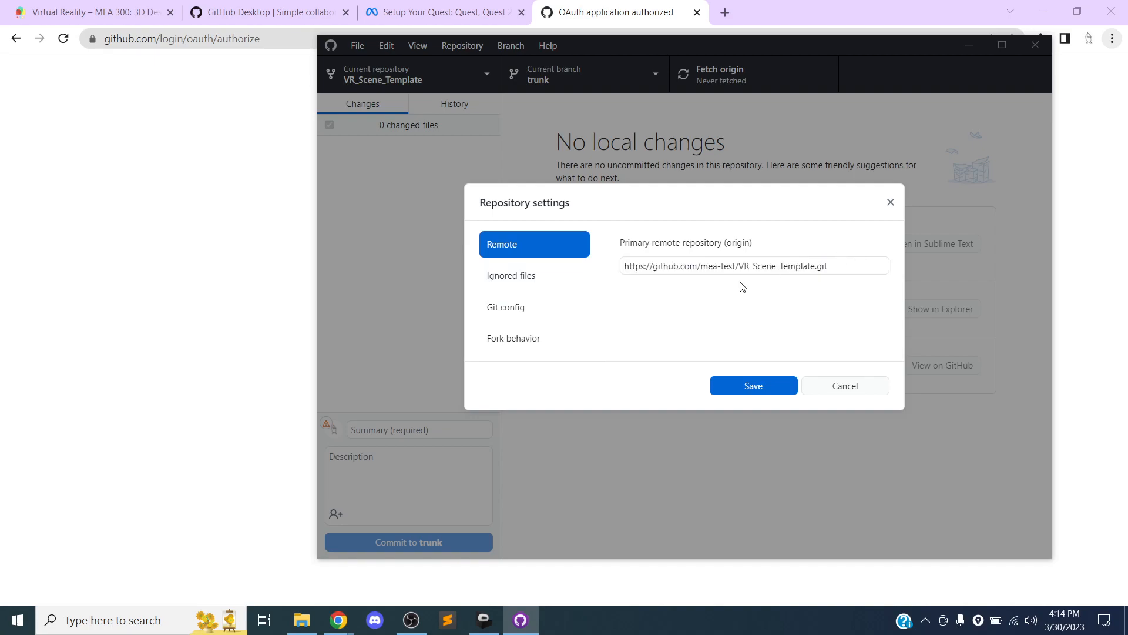
{"action": "triple_click", "coordinate": [699, 269]}
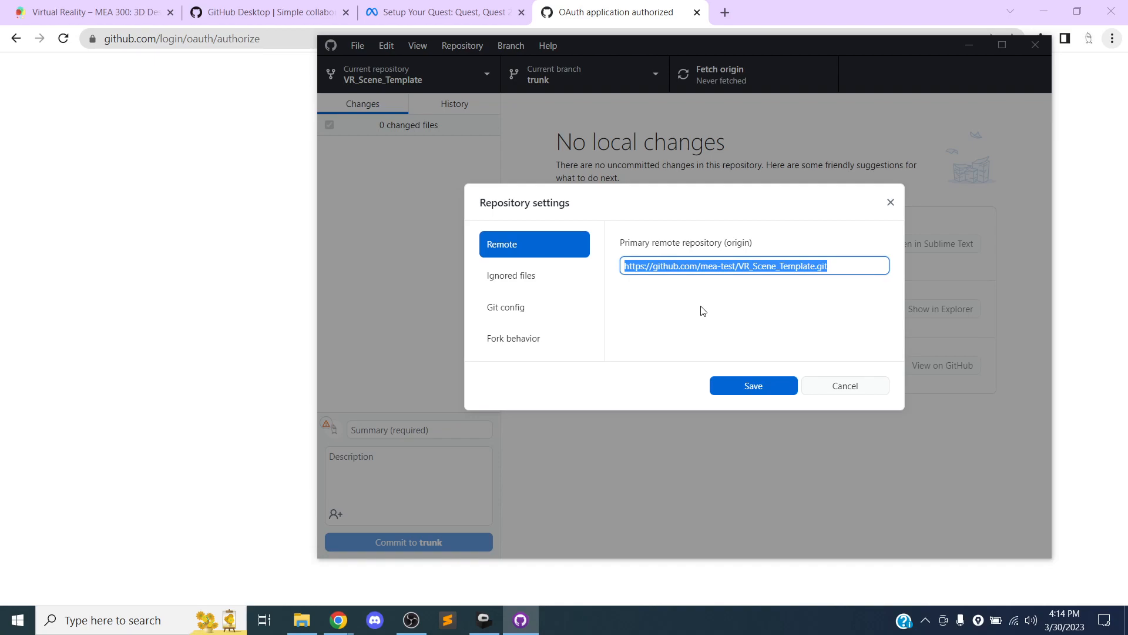
{"action": "left_click", "coordinate": [729, 254]}
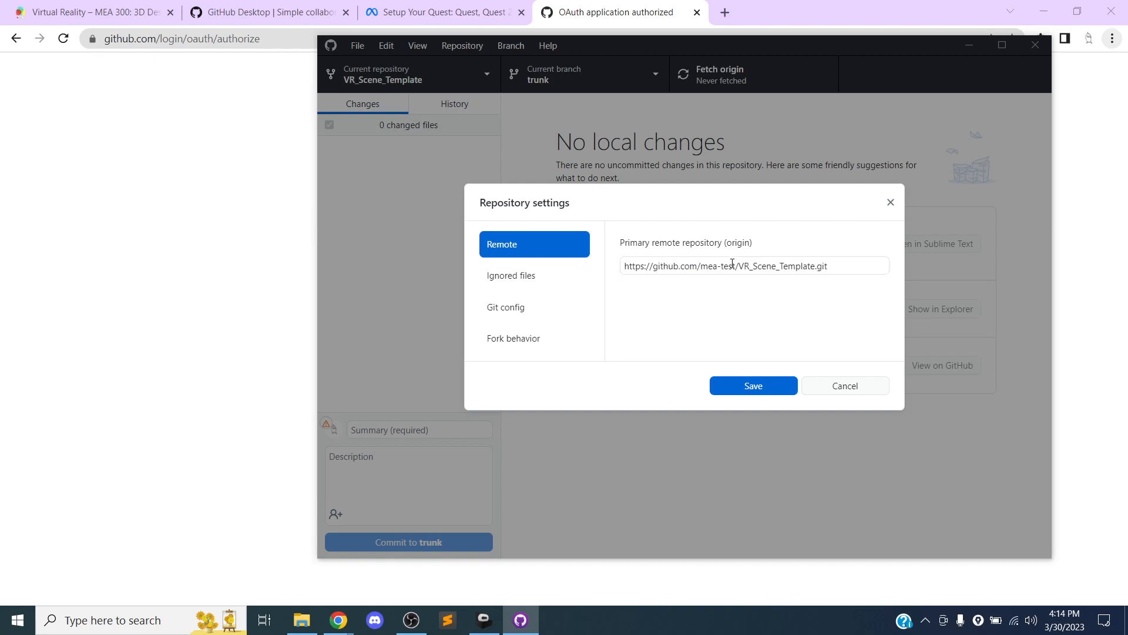
{"action": "triple_click", "coordinate": [705, 268]}
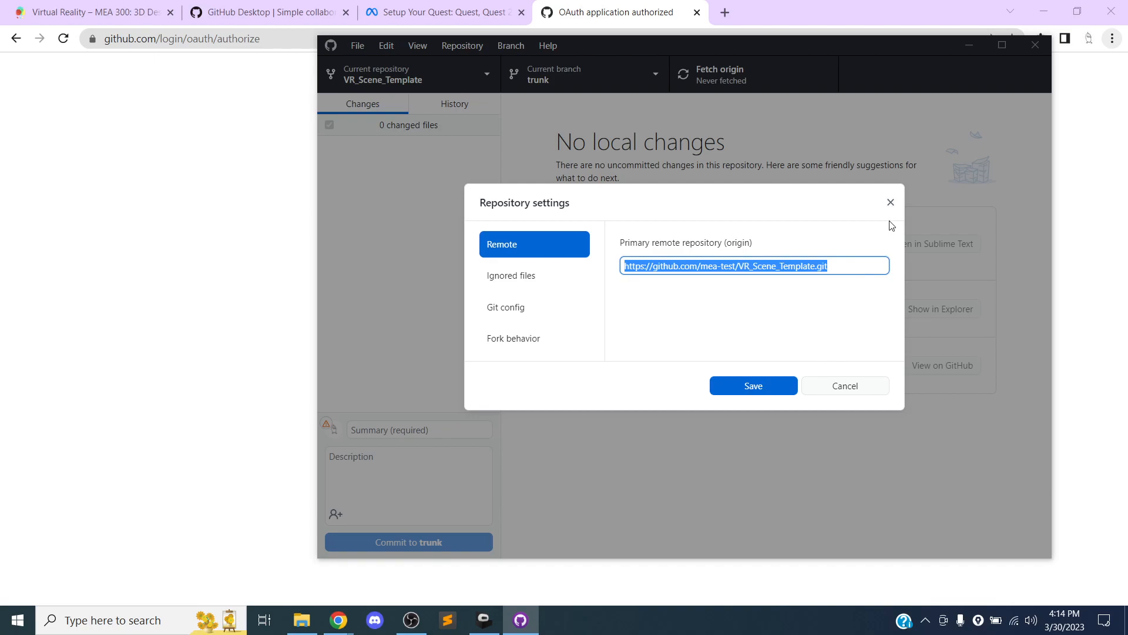
{"action": "left_click", "coordinate": [889, 204]}
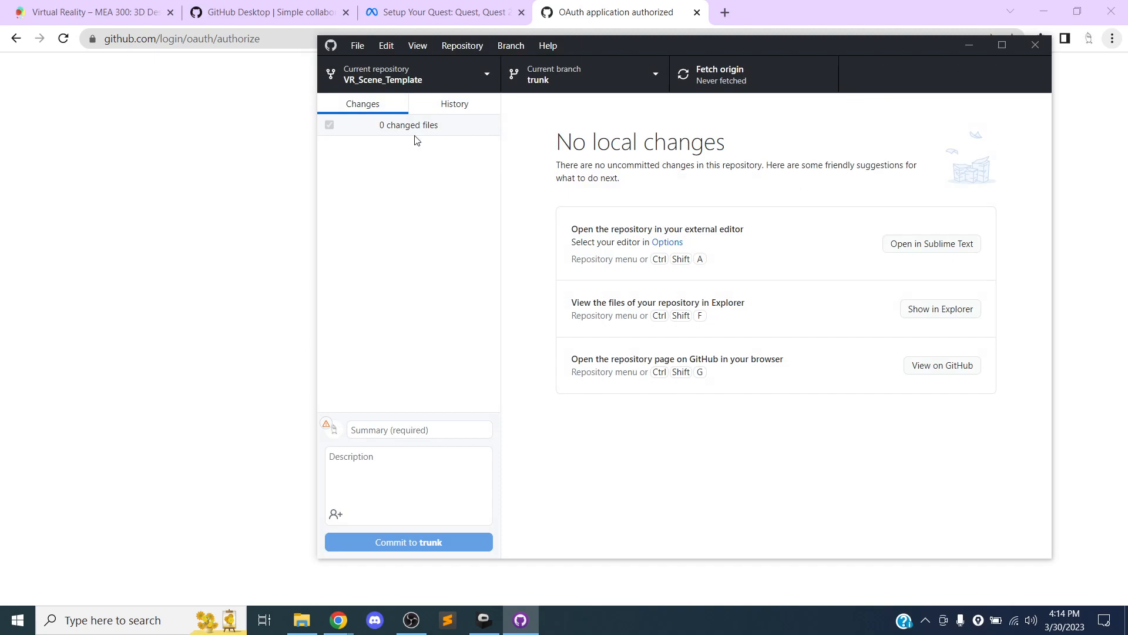
Minimize GitHub Desktop, close the OAuth authorization page, and minimize the browser to reach the Windows desktop.
{"action": "left_click", "coordinate": [968, 51]}
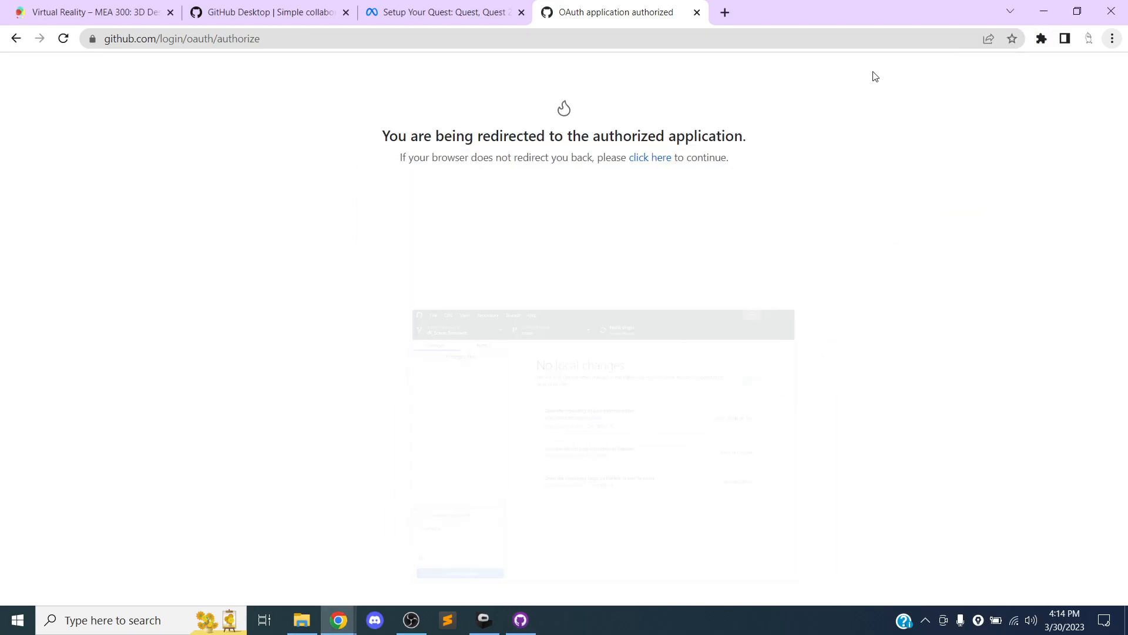
{"action": "left_click", "coordinate": [695, 16]}
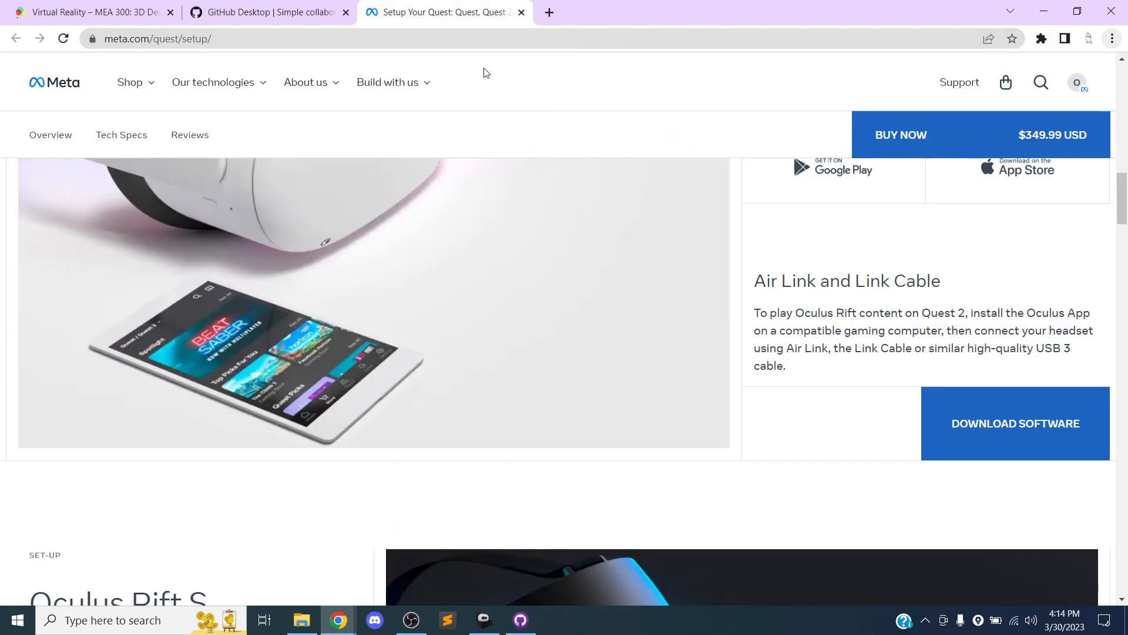
{"action": "left_click", "coordinate": [1044, 11]}
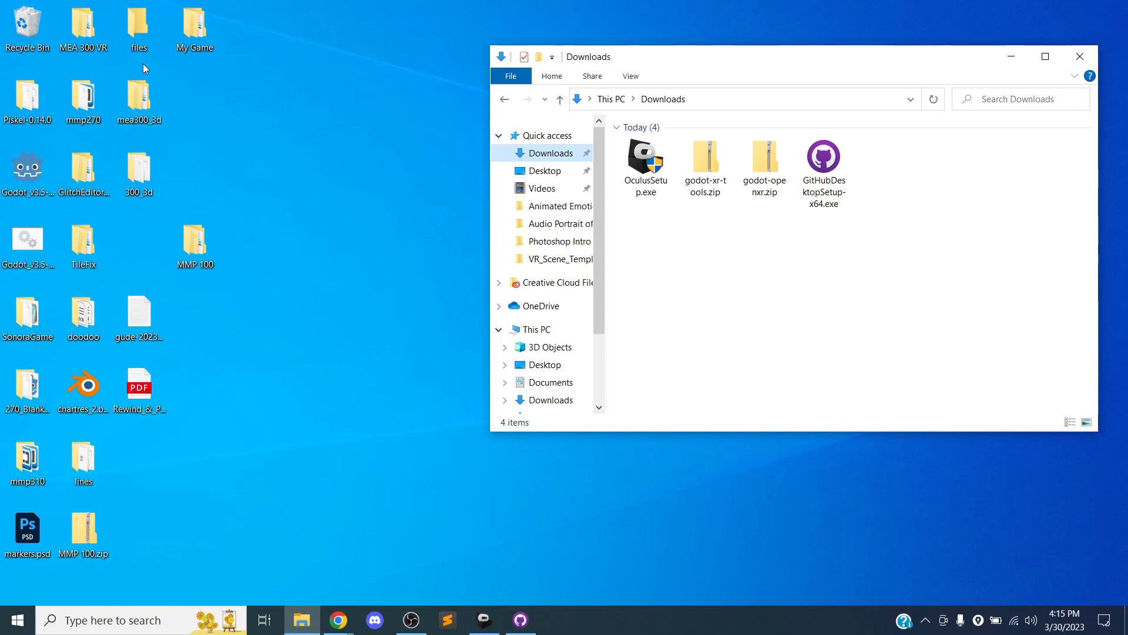
Open the MEA 300 VR folder from the desktop and move its icon directly above the MMP 100 folder.
{"action": "double_click", "coordinate": [87, 46]}
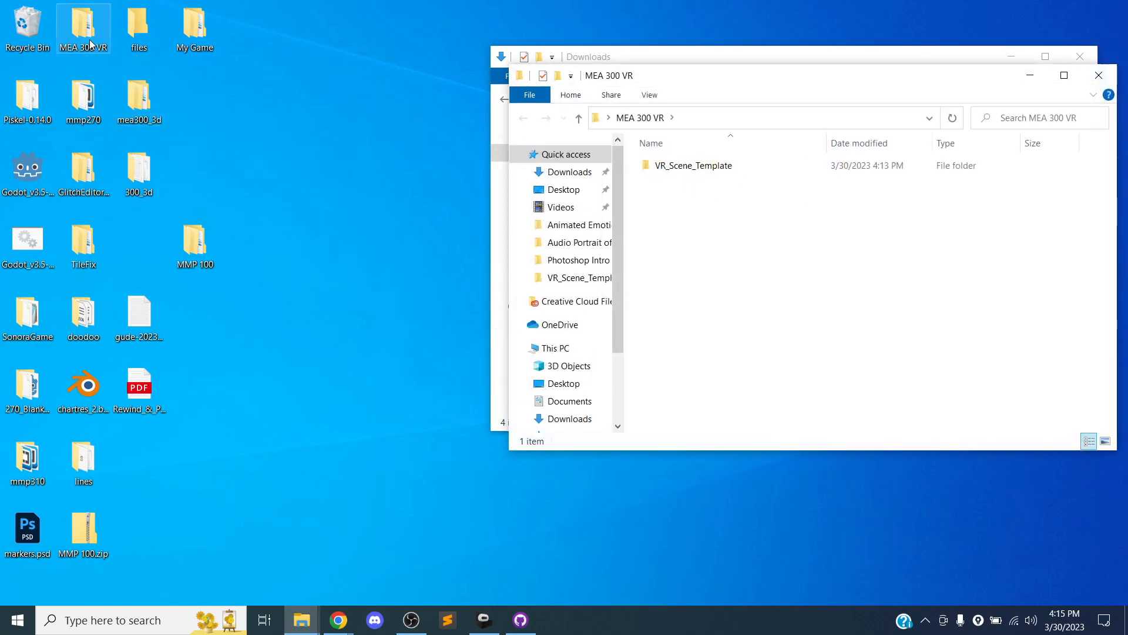
{"action": "left_click_drag", "start_coordinate": [81, 28], "coordinate": [203, 176]}
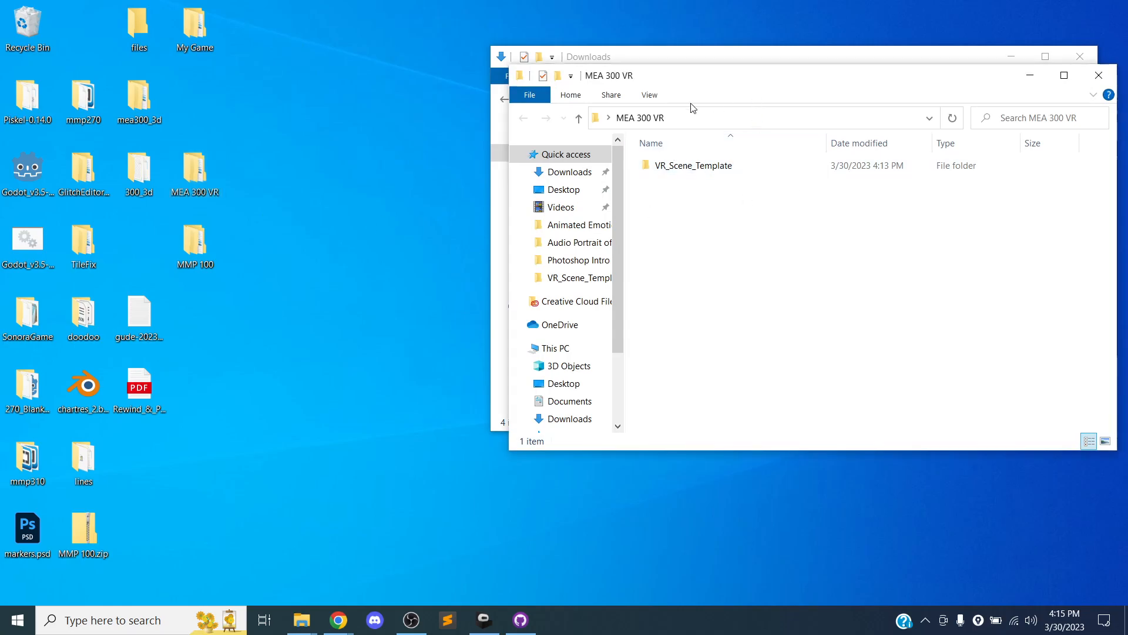
Arrange the narrowed MEA 300 VR window and the Downloads window side by side, and open the VR_Scene_Template folder.
{"action": "left_click_drag", "start_coordinate": [721, 75], "coordinate": [333, 86]}
{"action": "left_click_drag", "start_coordinate": [806, 60], "coordinate": [765, 116]}
{"action": "left_click", "coordinate": [344, 100]}
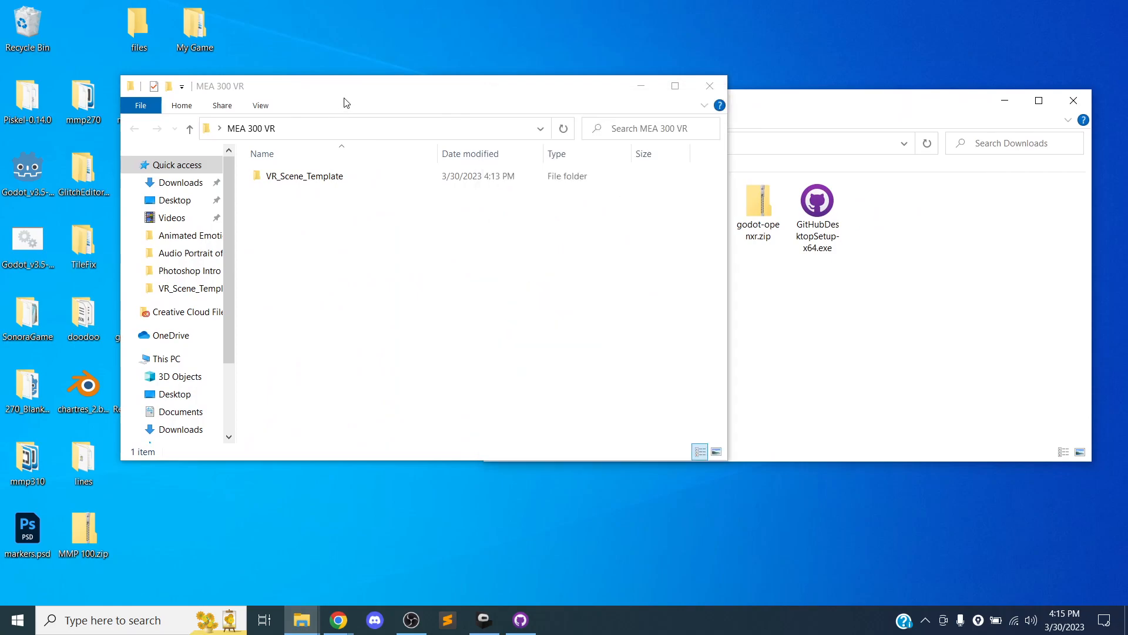
{"action": "left_click_drag", "start_coordinate": [353, 87], "coordinate": [303, 70]}
{"action": "left_click_drag", "start_coordinate": [678, 203], "coordinate": [415, 226]}
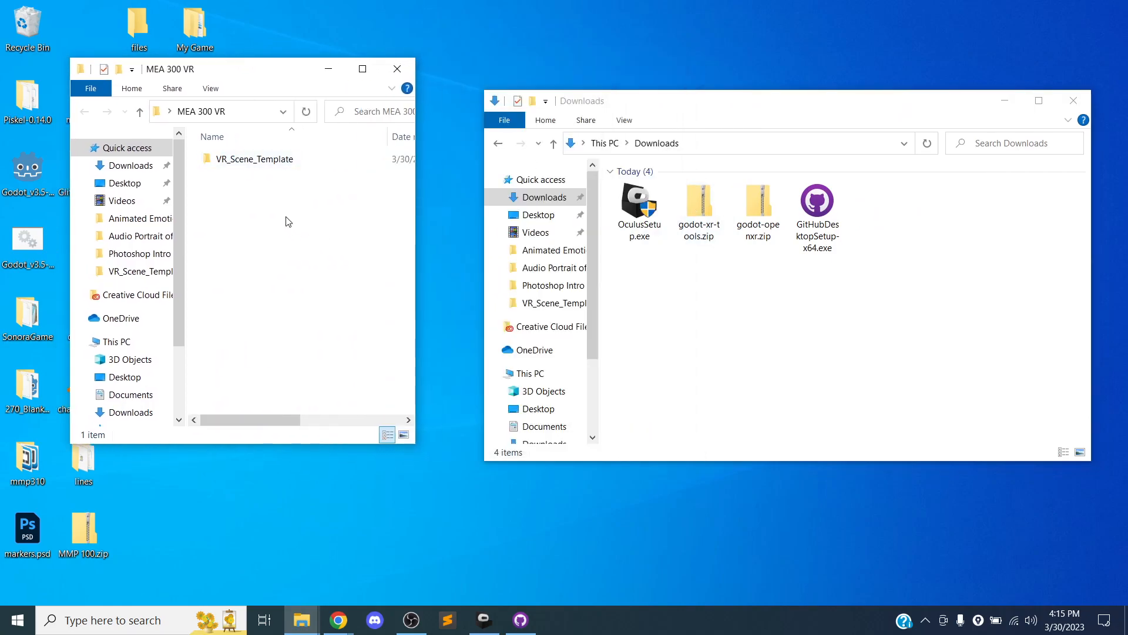
{"action": "double_click", "coordinate": [257, 159]}
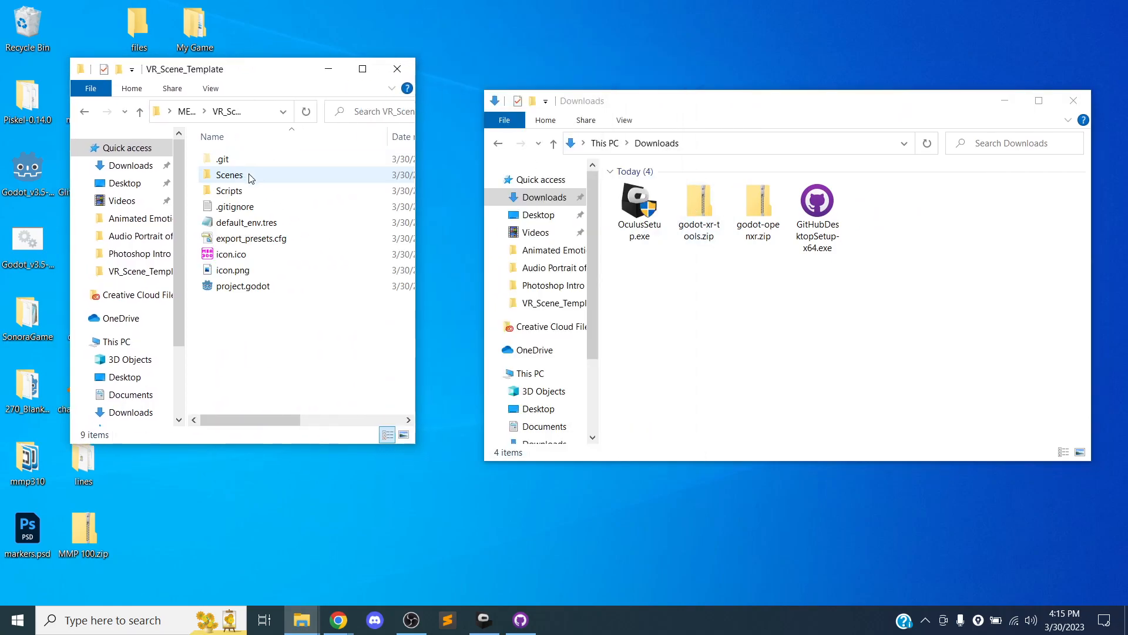
Create a folder named addons in VR_Scene_Template, widen the window slightly, and open the new folder.
{"action": "right_click", "coordinate": [244, 311]}
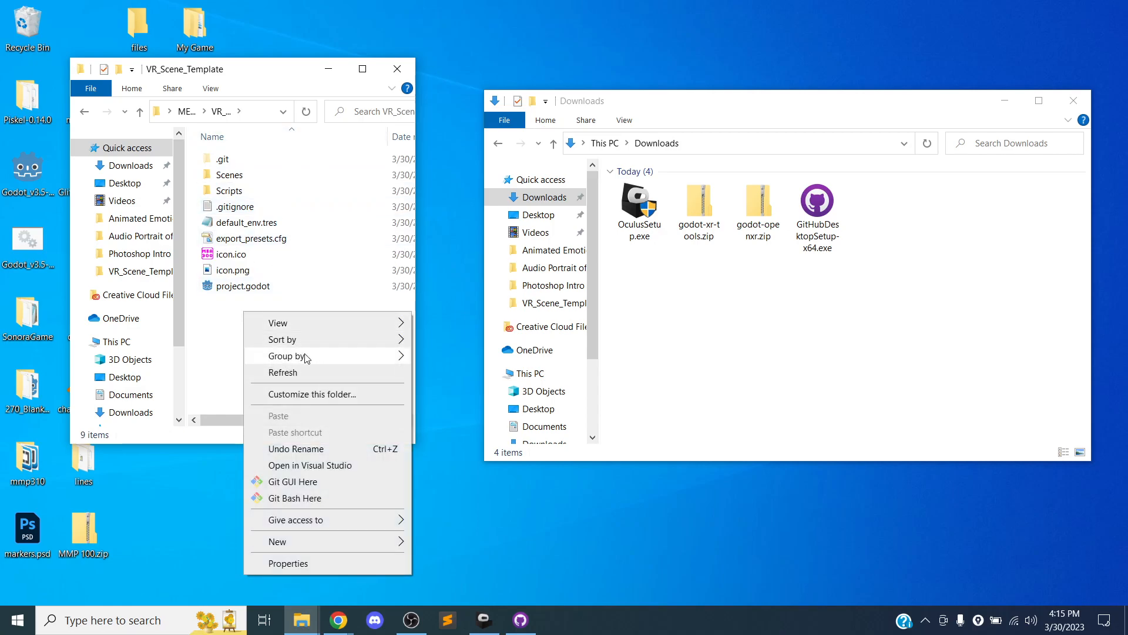
{"action": "mouse_move", "coordinate": [341, 541]}
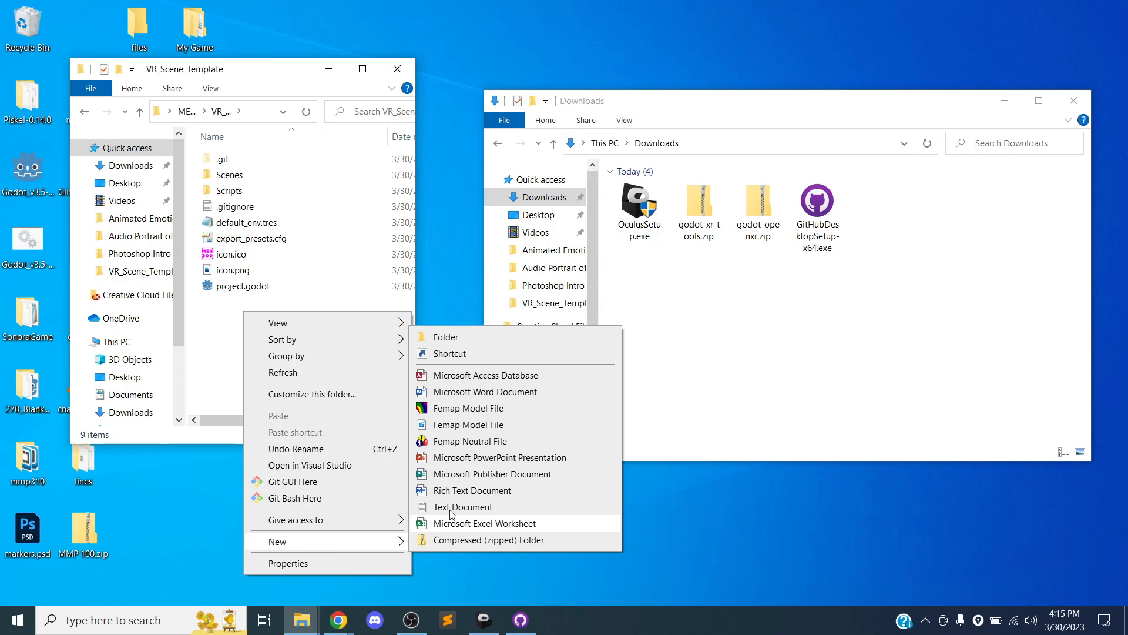
{"action": "left_click", "coordinate": [494, 337]}
{"action": "type", "text": "addons"}
{"action": "key", "text": "Return"}
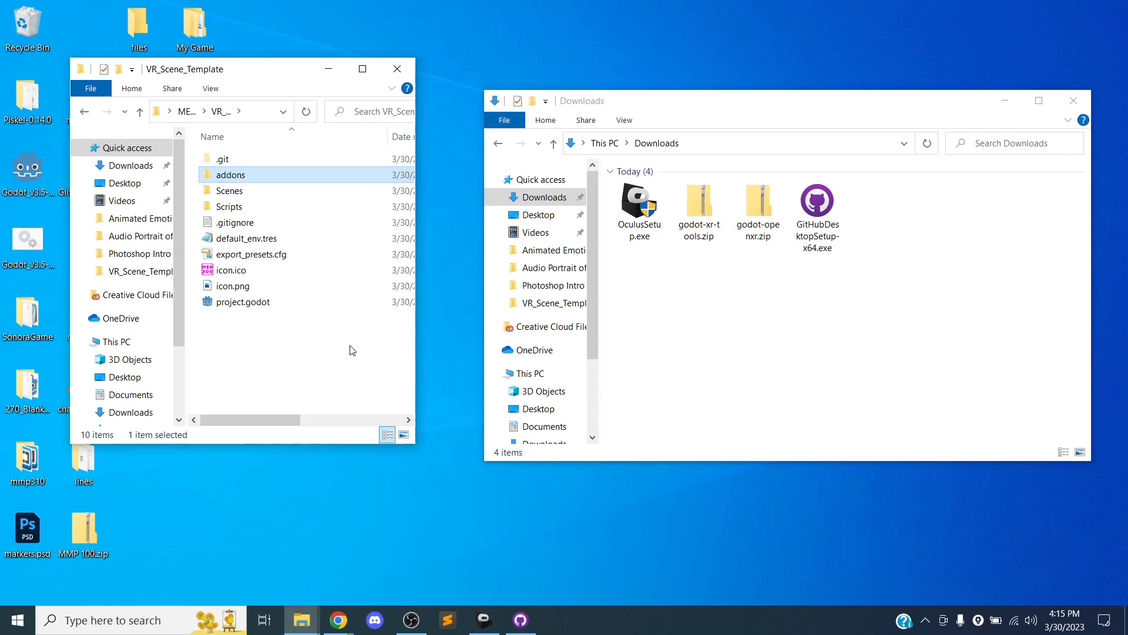
{"action": "left_click_drag", "start_coordinate": [415, 333], "coordinate": [465, 333]}
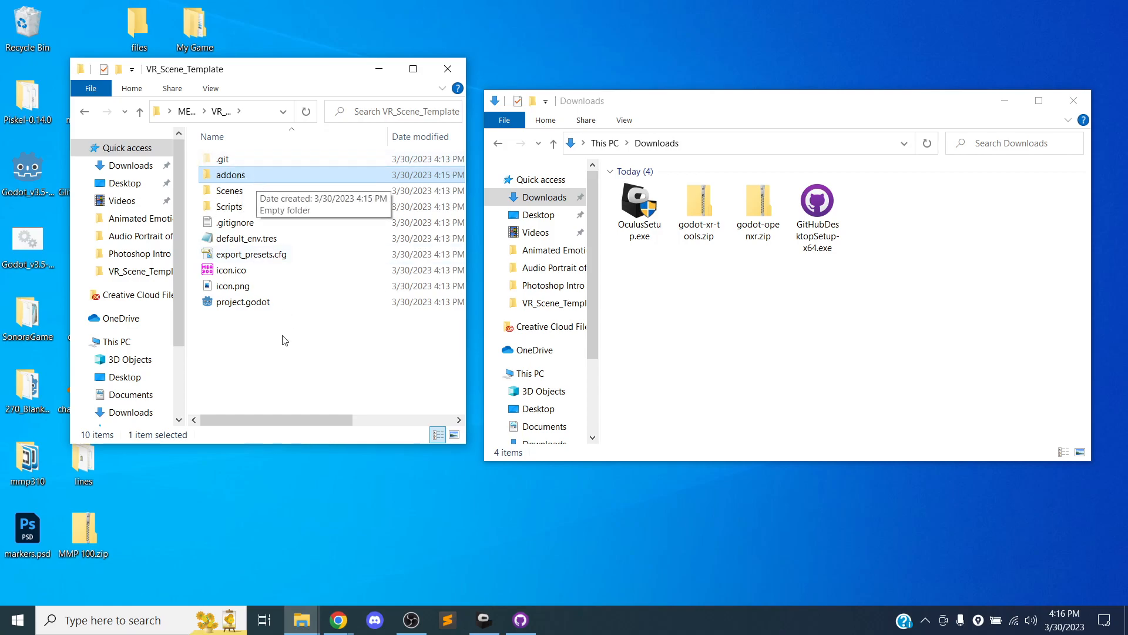
{"action": "left_click", "coordinate": [268, 343]}
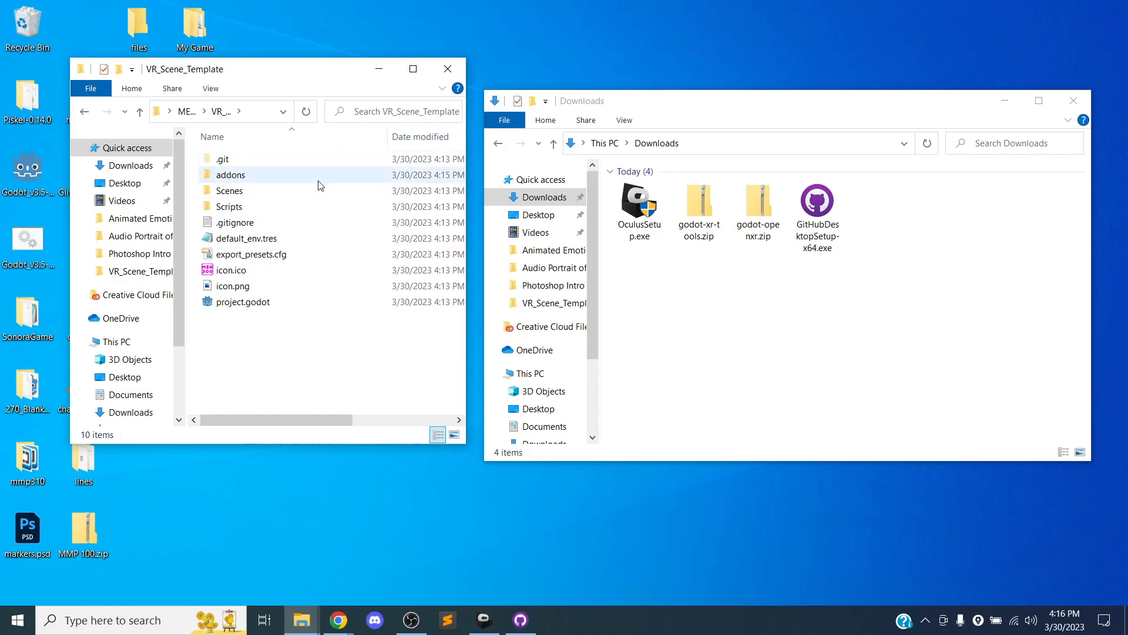
{"action": "double_click", "coordinate": [277, 176]}
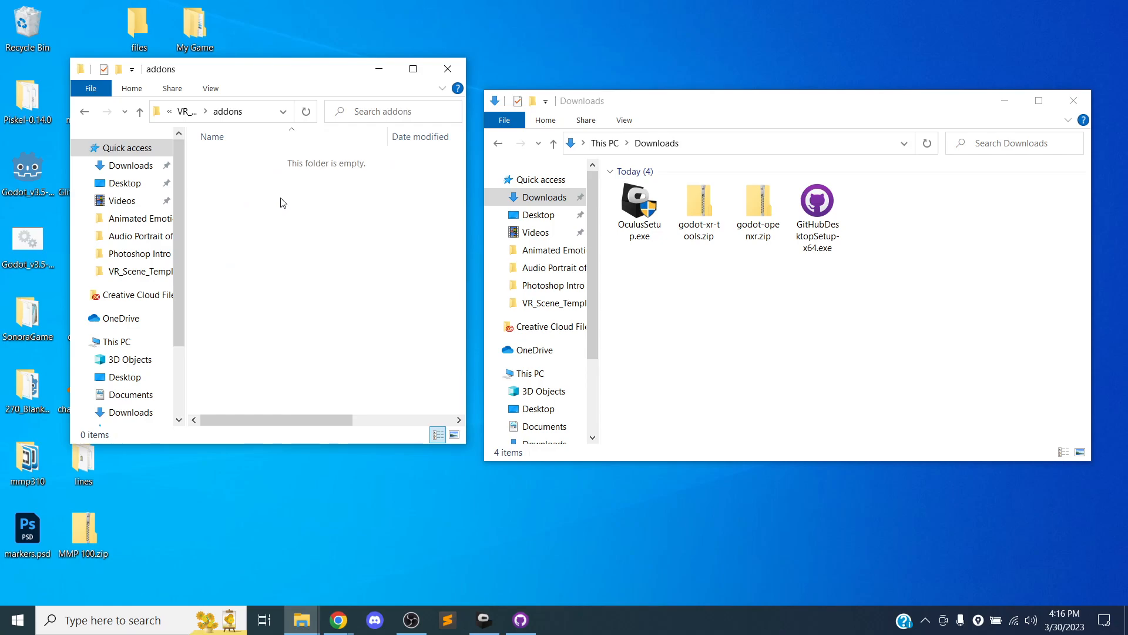
Extract godot-xr-tools.zip into a godot-xr-tools folder in Downloads, without showing the extracted files when complete.
{"action": "left_click", "coordinate": [699, 208]}
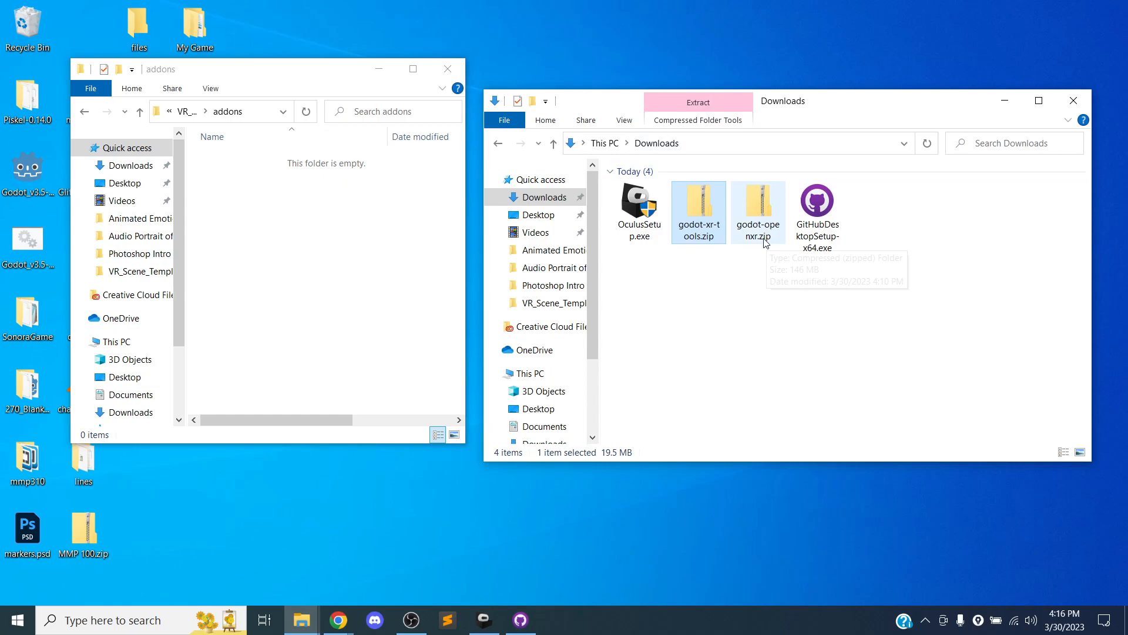
{"action": "right_click", "coordinate": [705, 205]}
{"action": "left_click", "coordinate": [756, 268]}
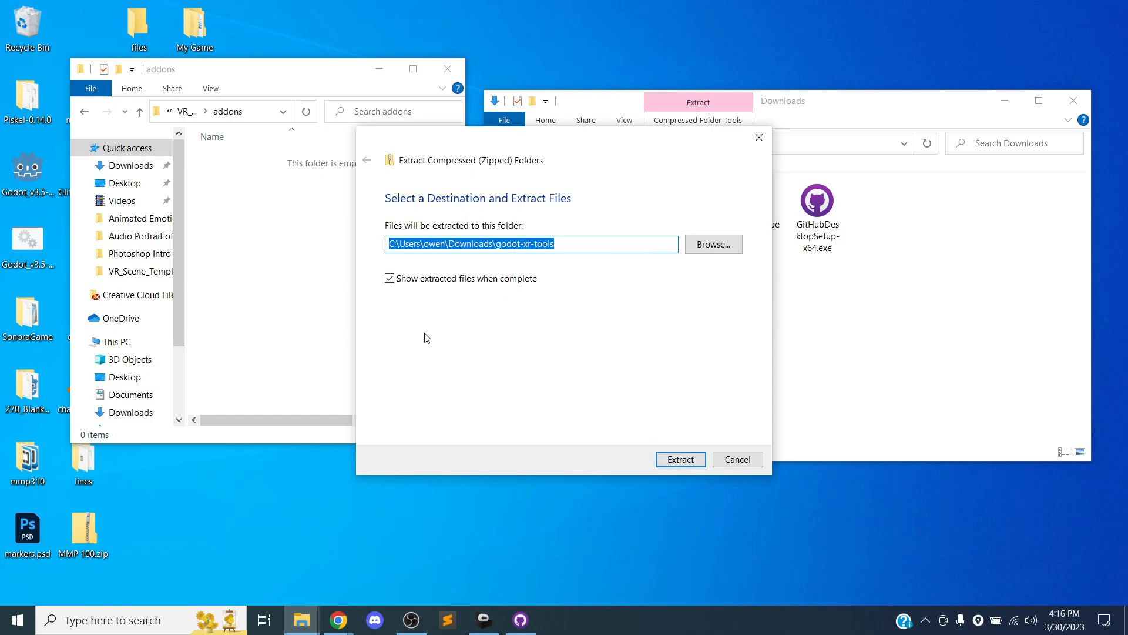
{"action": "left_click", "coordinate": [389, 279]}
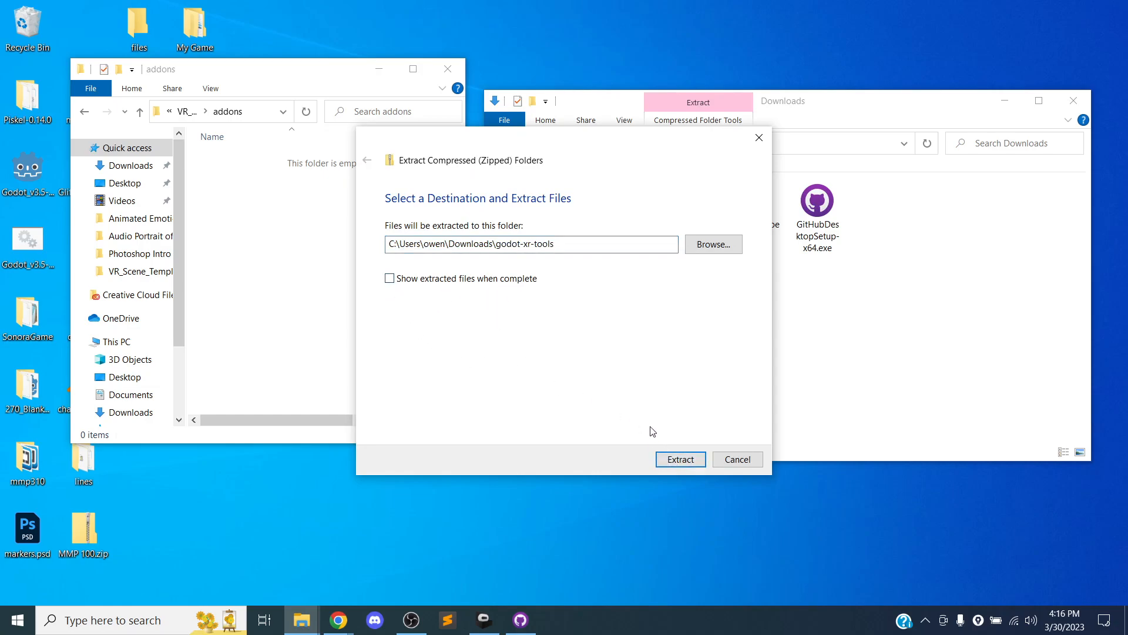
{"action": "left_click", "coordinate": [680, 461]}
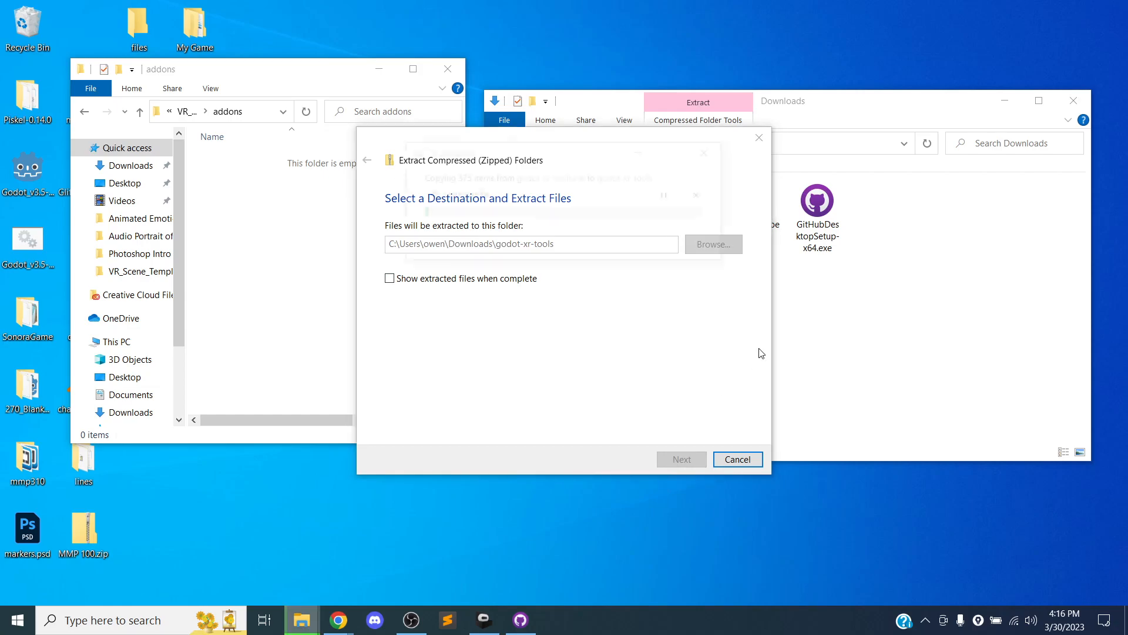
Extract godot-openxr.zip into a godot-openxr folder in Downloads, with the option to show extracted files turned off.
{"action": "left_click", "coordinate": [890, 327]}
{"action": "right_click", "coordinate": [764, 199]}
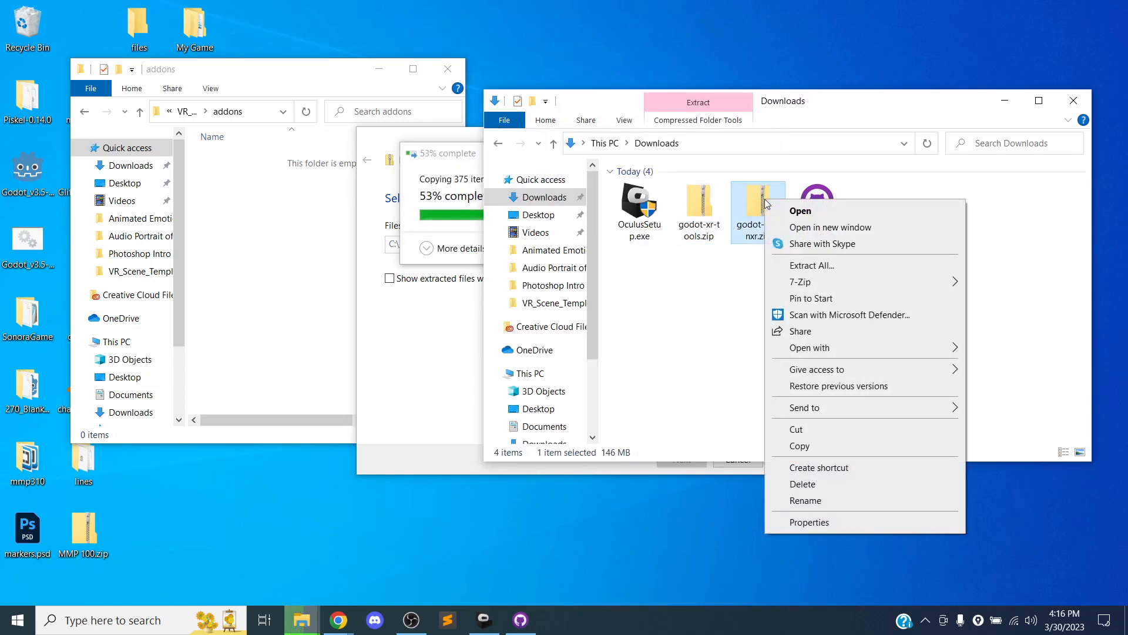
{"action": "left_click", "coordinate": [820, 267]}
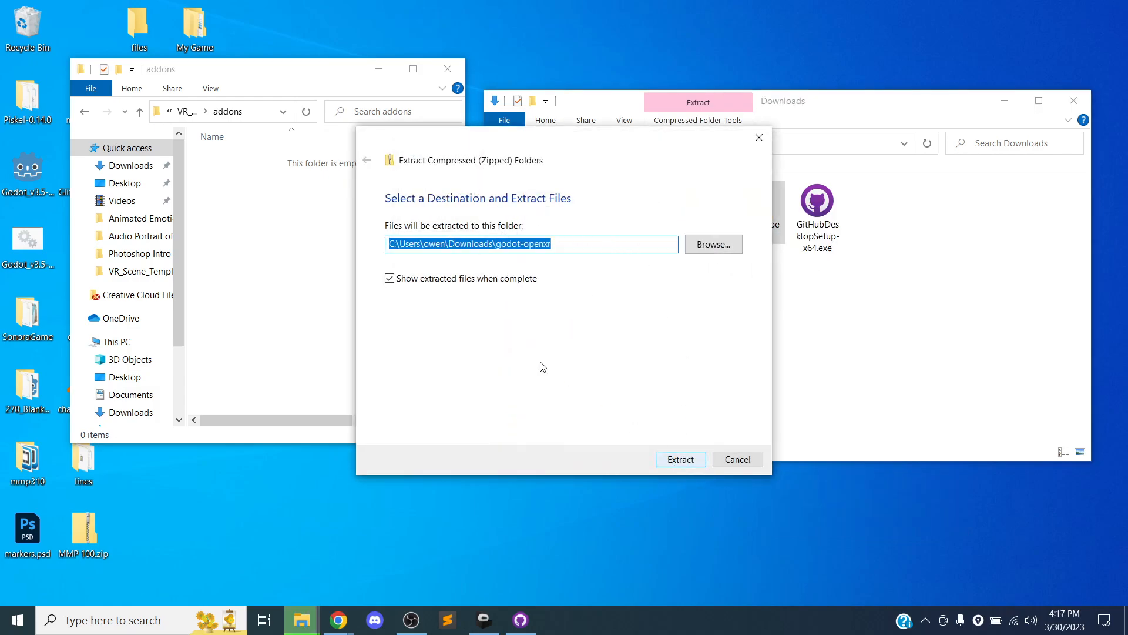
{"action": "left_click", "coordinate": [500, 278]}
{"action": "left_click", "coordinate": [664, 459]}
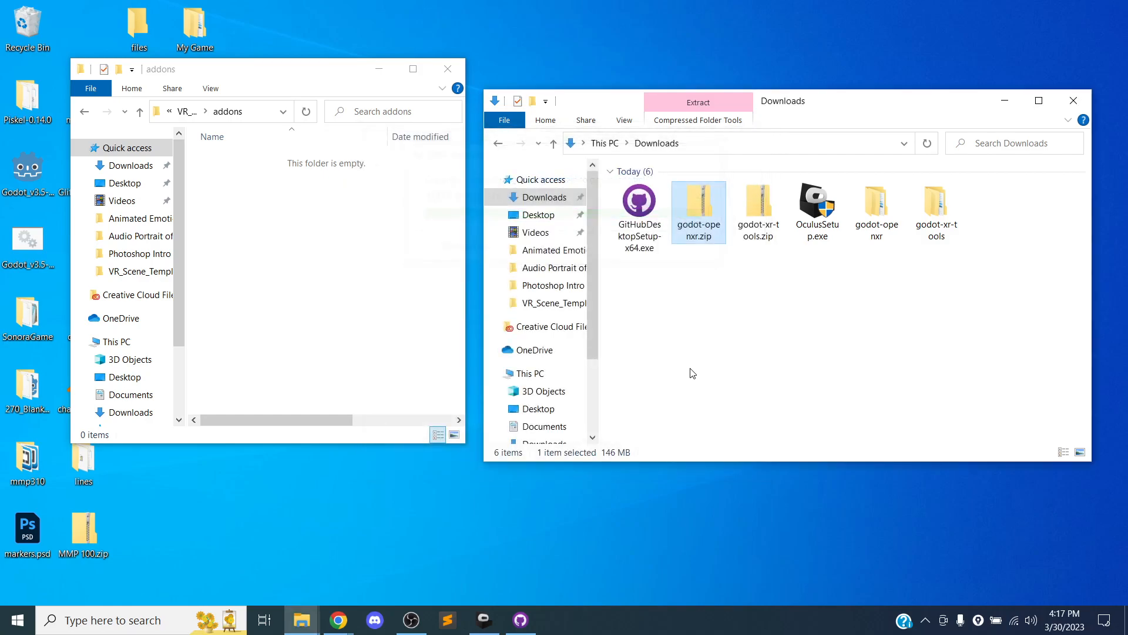
Display the contents of the Downloads folder as a list.
{"action": "left_click", "coordinate": [891, 232]}
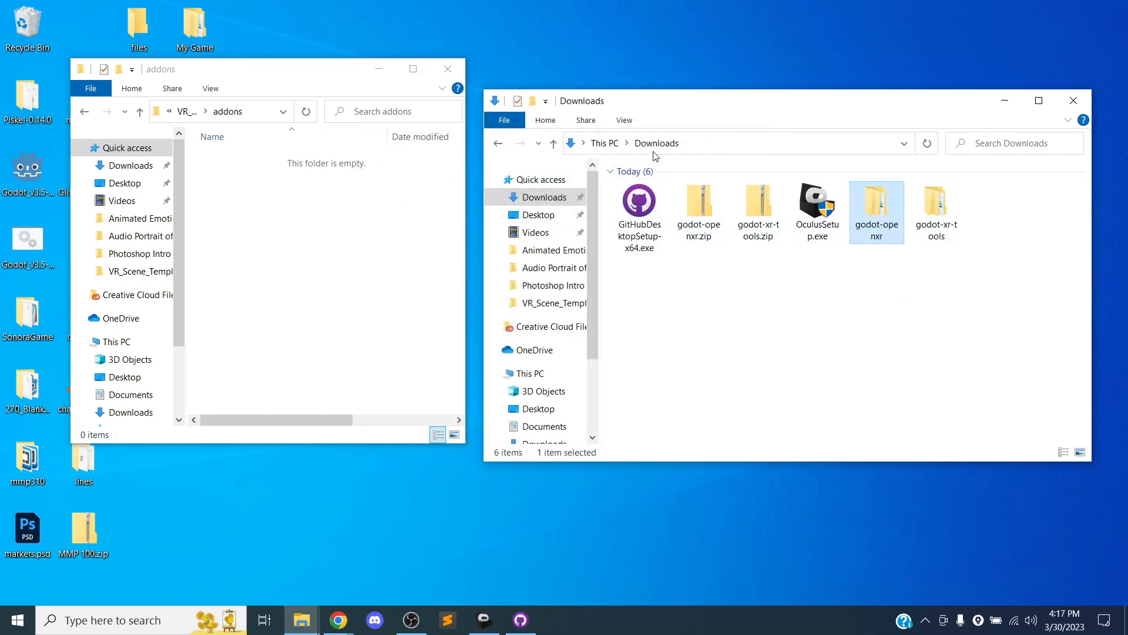
{"action": "left_click", "coordinate": [624, 119]}
{"action": "left_click", "coordinate": [620, 169]}
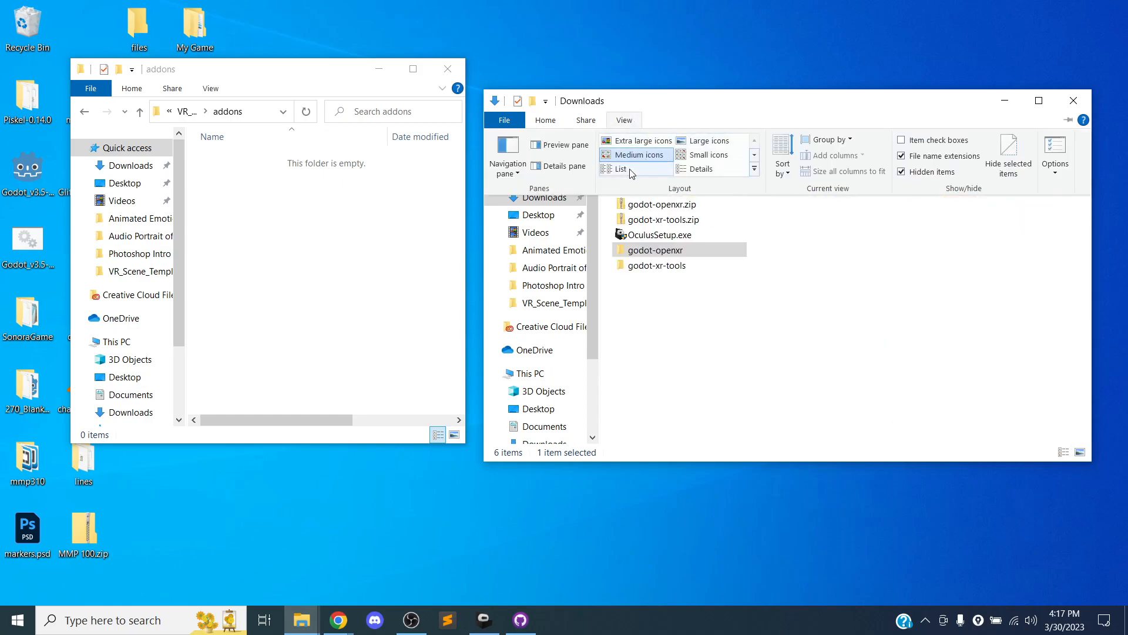
{"action": "left_click", "coordinate": [670, 328]}
Move the innermost godot-openxr folder from the extracted OpenXR download's addons folder into the project's addons folder.
{"action": "left_click", "coordinate": [653, 255]}
{"action": "double_click", "coordinate": [661, 254]}
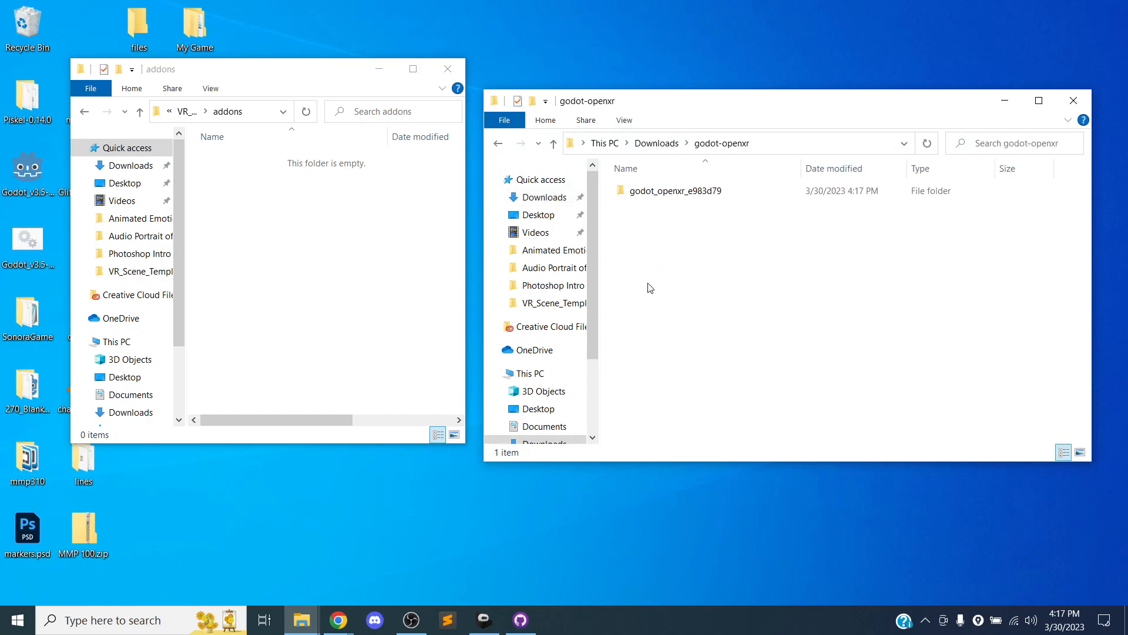
{"action": "double_click", "coordinate": [668, 193]}
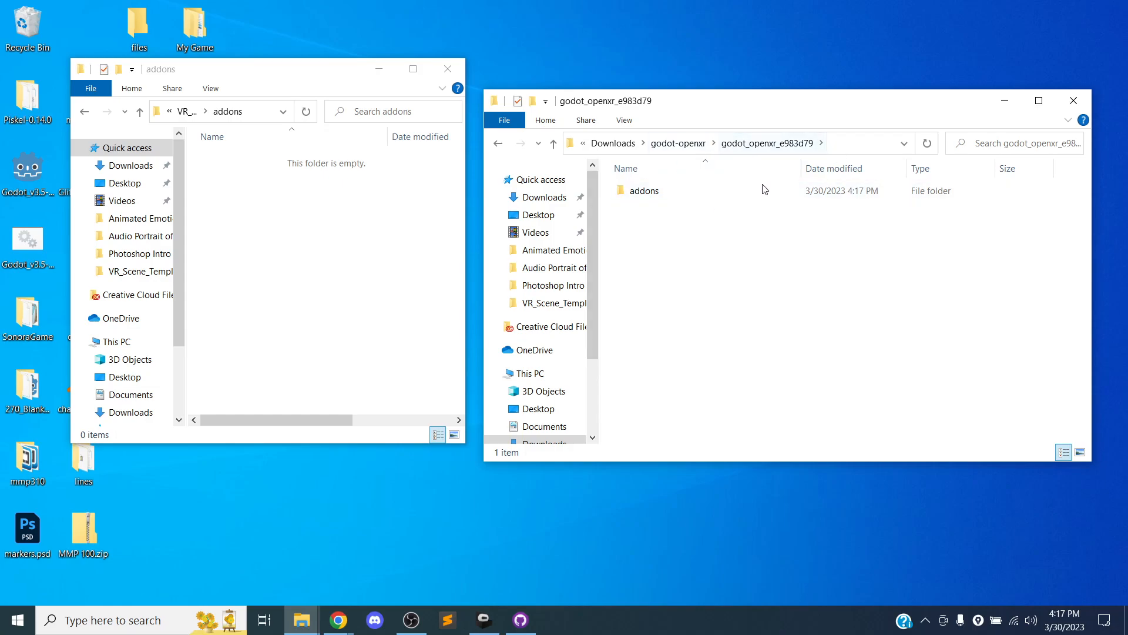
{"action": "left_click", "coordinate": [640, 196]}
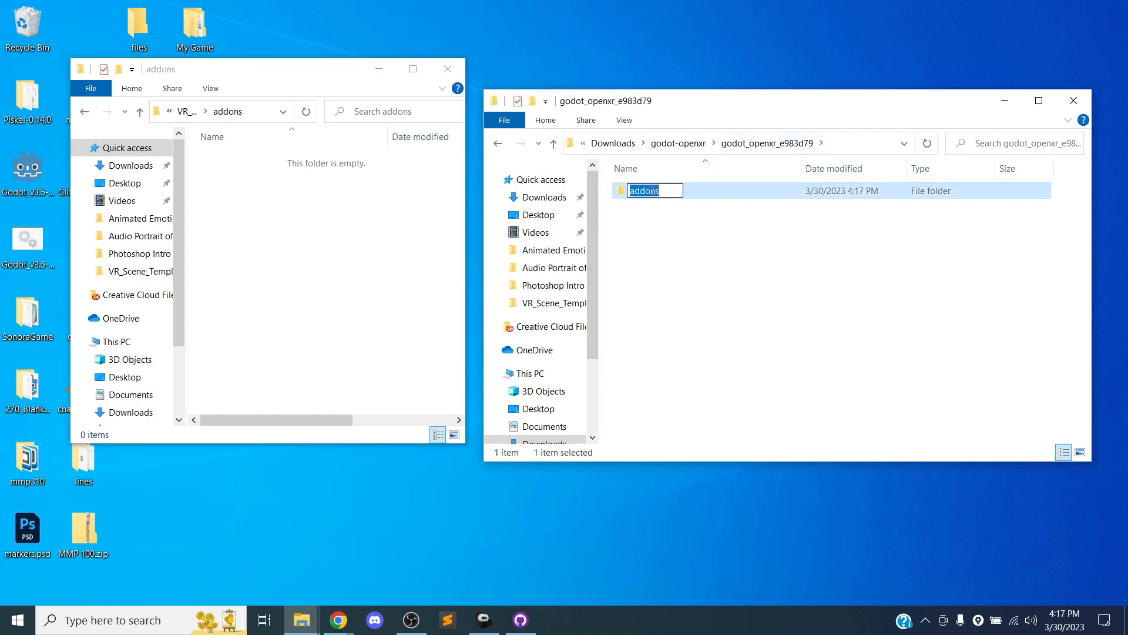
{"action": "left_click", "coordinate": [630, 200]}
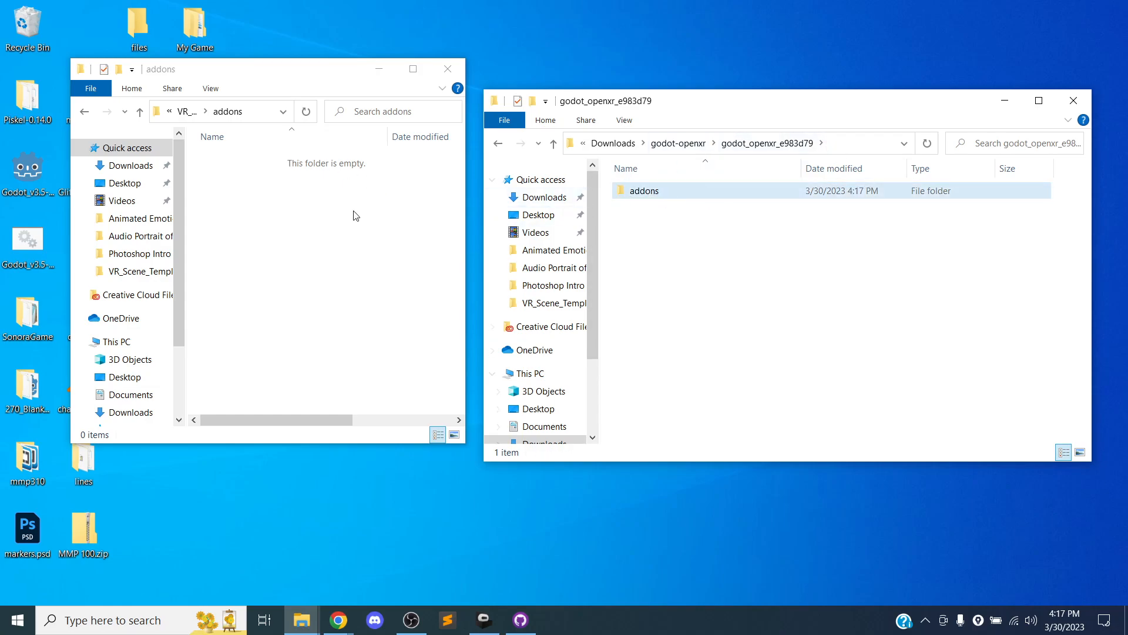
{"action": "double_click", "coordinate": [646, 197]}
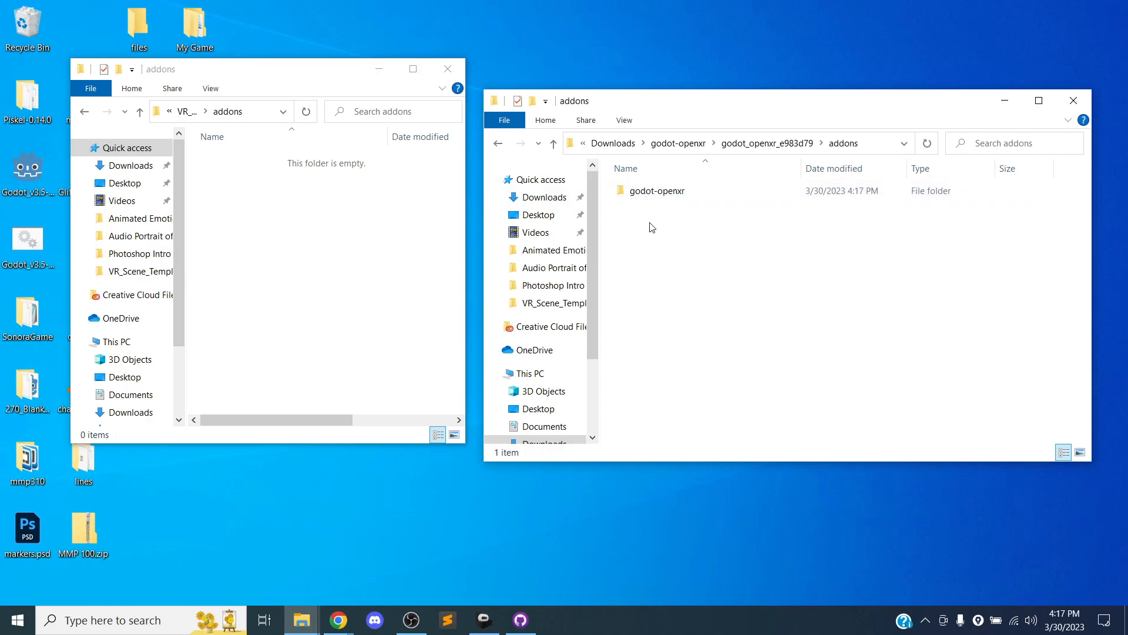
{"action": "left_click", "coordinate": [647, 193]}
{"action": "left_click_drag", "start_coordinate": [651, 206], "coordinate": [270, 224]}
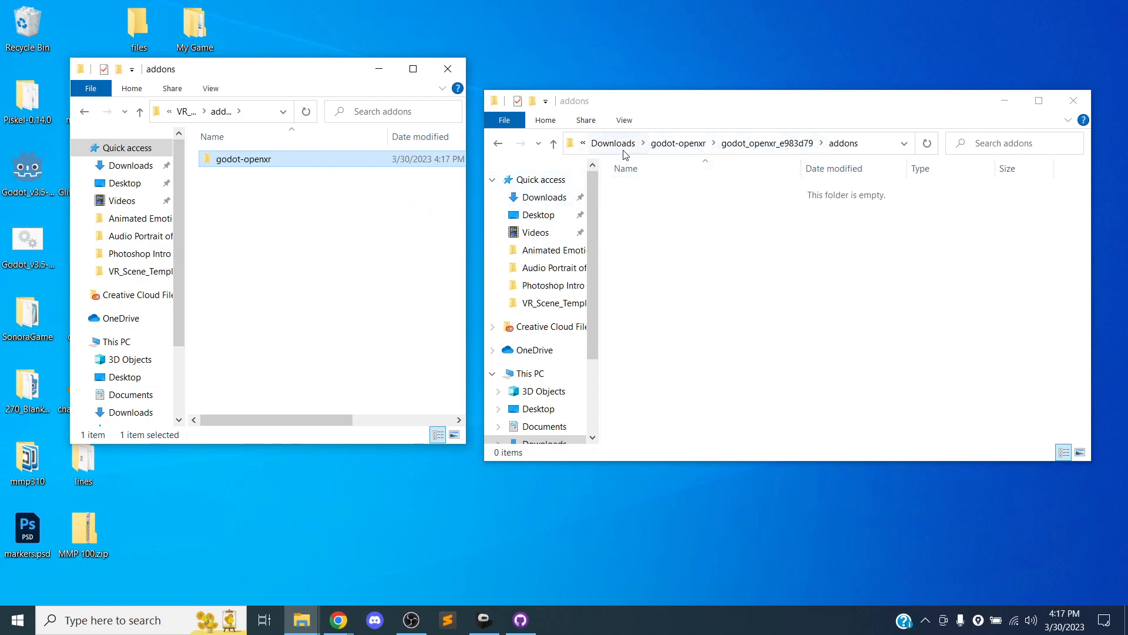
Move the innermost godot-xr-tools folder from the extracted XR tools download's addons folder into the project's addons folder.
{"action": "left_click", "coordinate": [530, 197]}
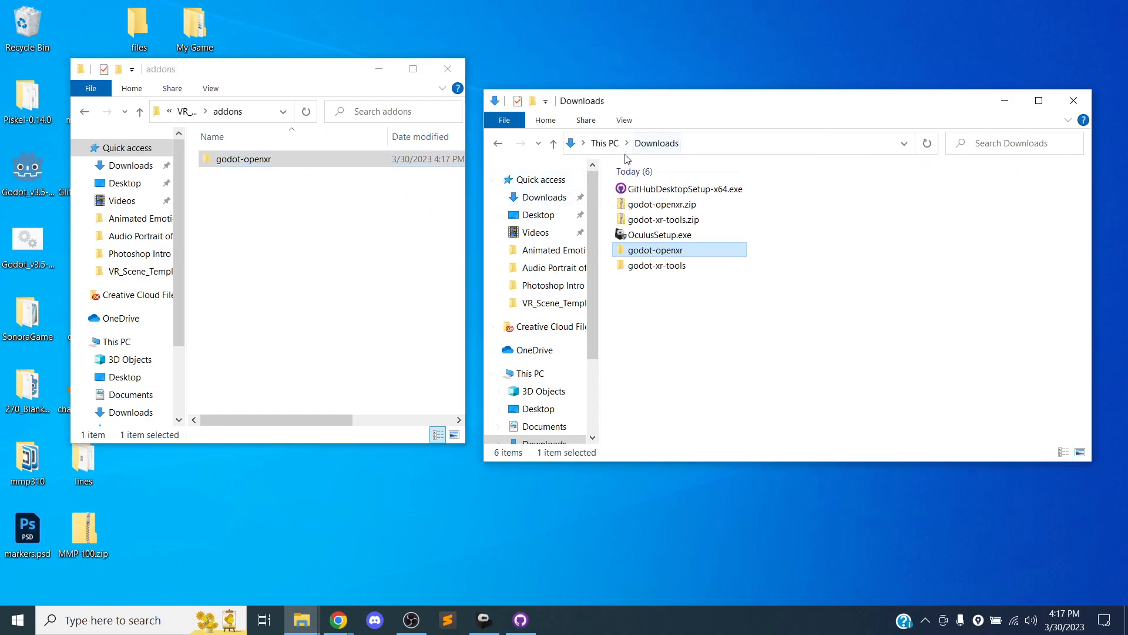
{"action": "double_click", "coordinate": [674, 266]}
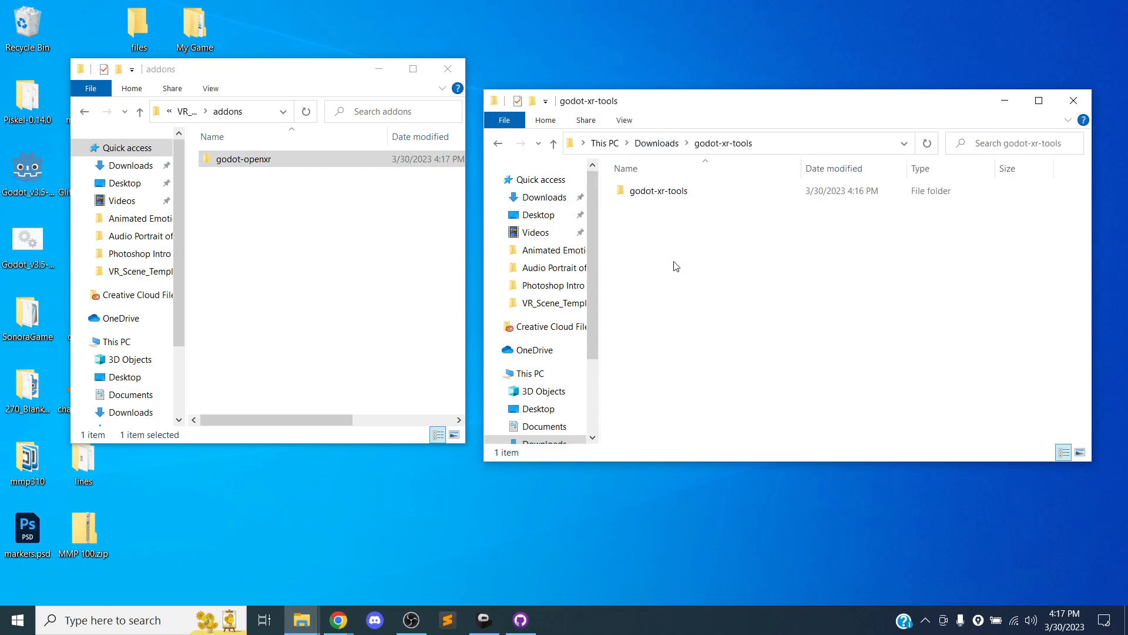
{"action": "double_click", "coordinate": [657, 200]}
{"action": "double_click", "coordinate": [655, 193]}
{"action": "left_click", "coordinate": [660, 196]}
{"action": "left_click_drag", "start_coordinate": [639, 195], "coordinate": [362, 253]}
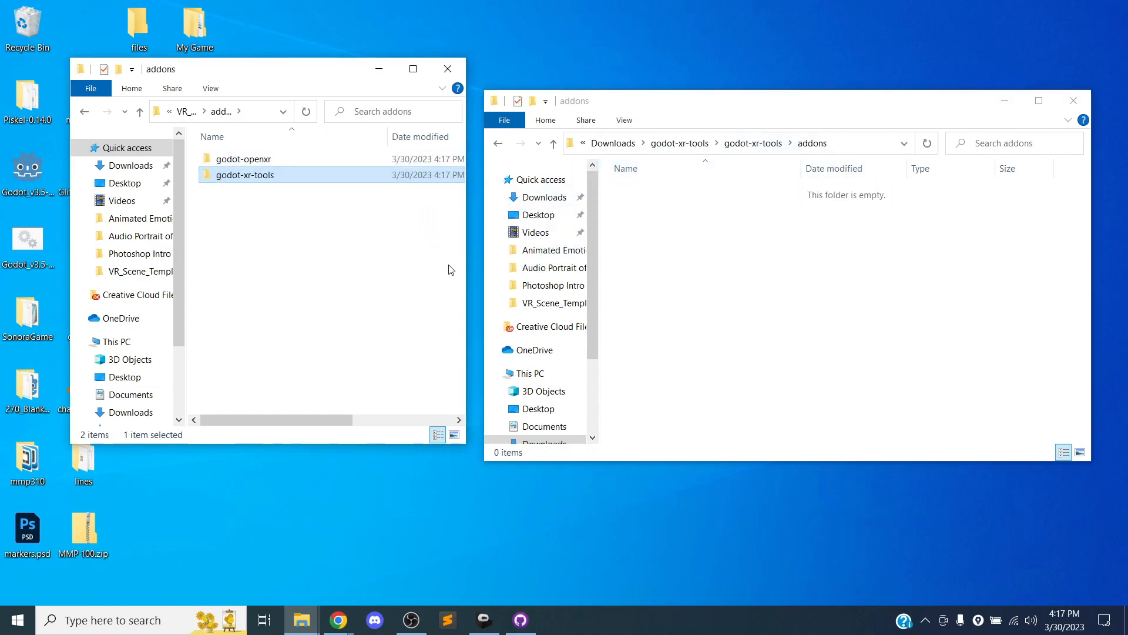
Return the second window to Downloads and delete the leftover extracted godot-openxr and godot-xr-tools folders.
{"action": "left_click_drag", "start_coordinate": [779, 106], "coordinate": [797, 84]}
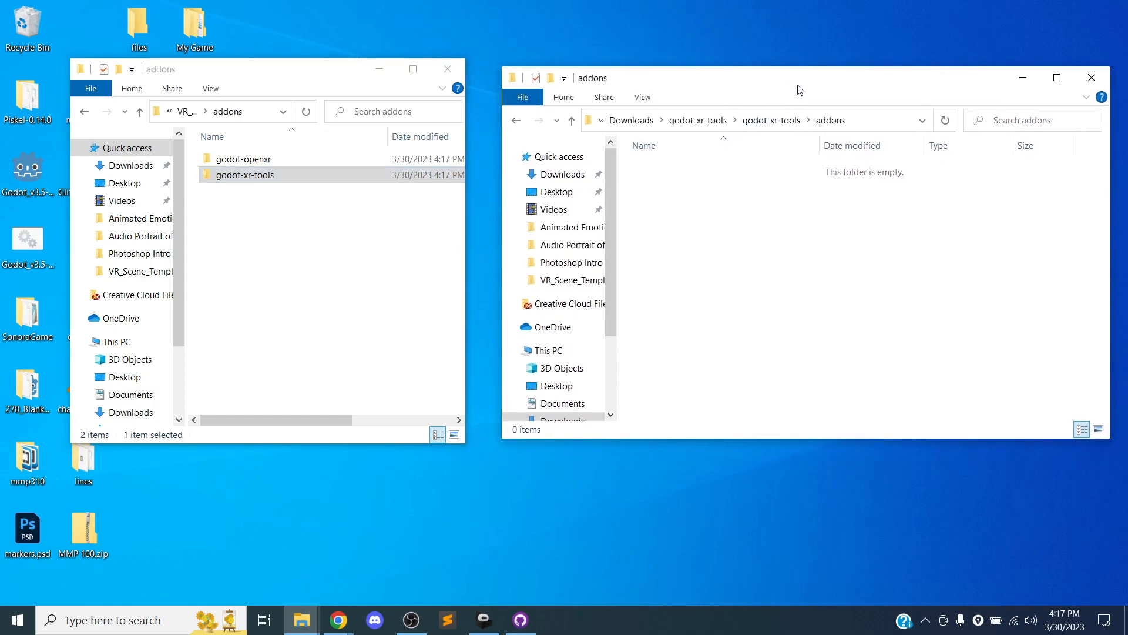
{"action": "left_click", "coordinate": [631, 120]}
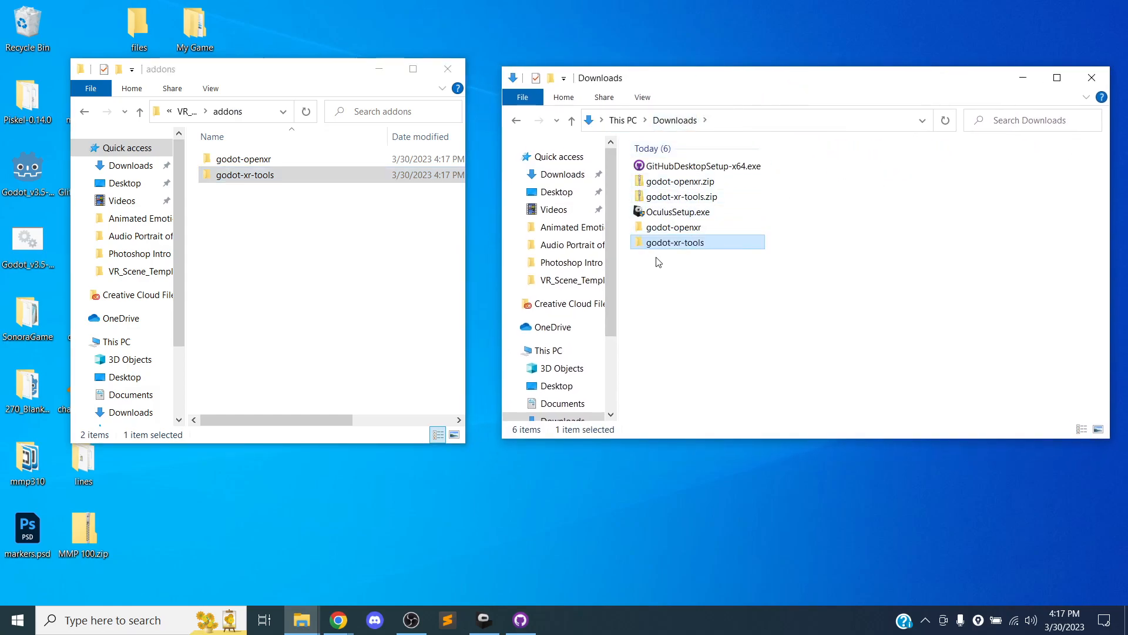
{"action": "left_click_drag", "start_coordinate": [680, 267], "coordinate": [680, 228]}
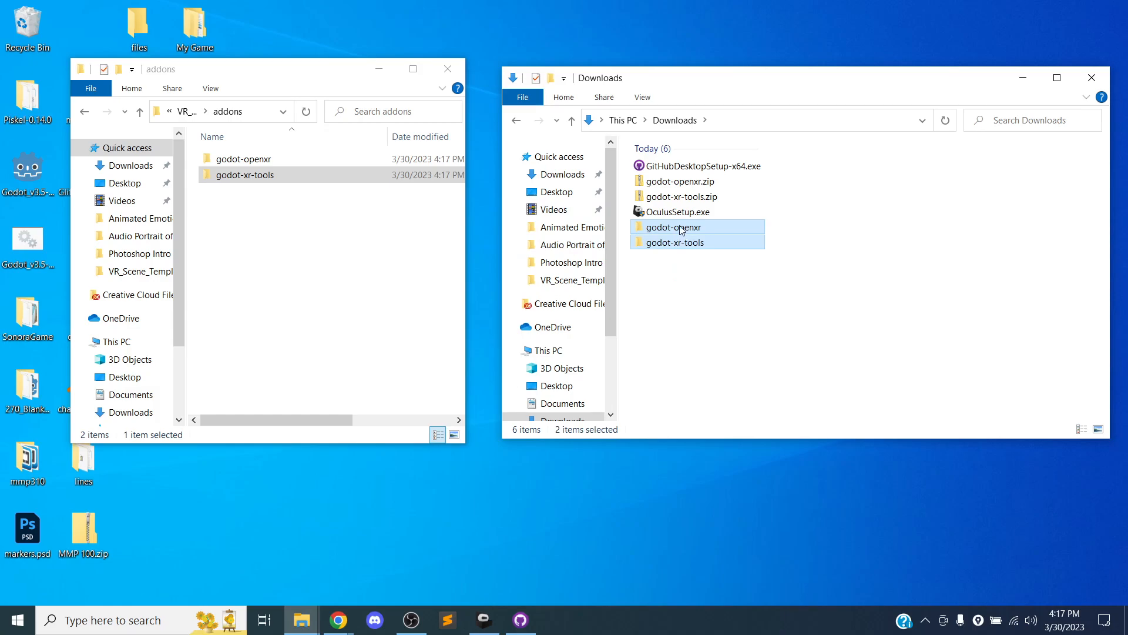
{"action": "right_click", "coordinate": [680, 229]}
{"action": "left_click", "coordinate": [744, 526]}
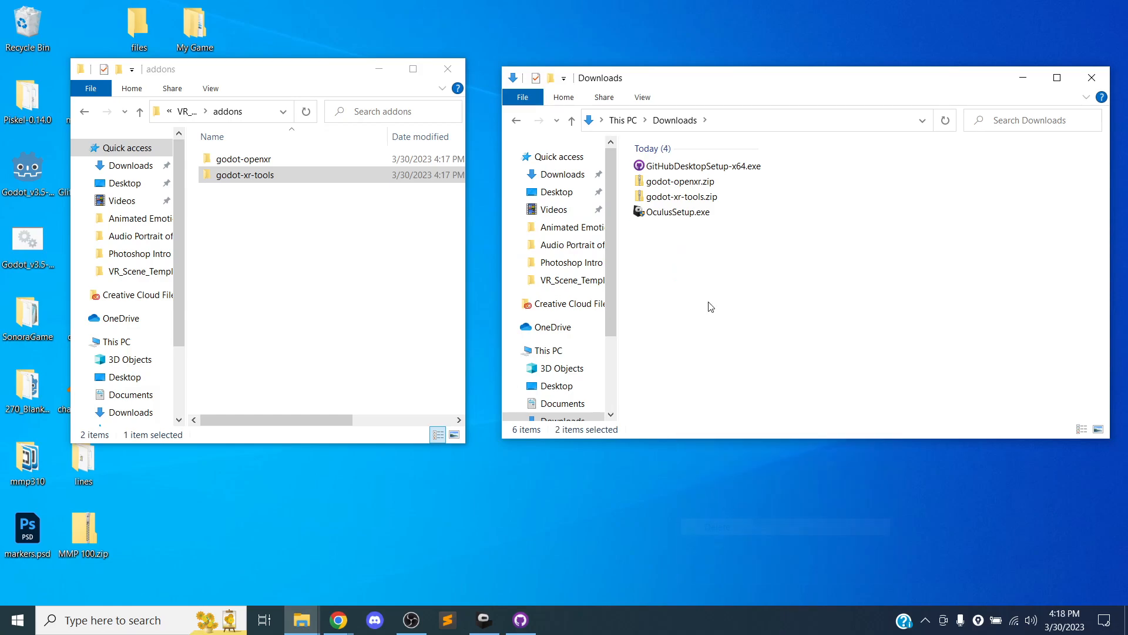
Widen the project's addons window, check the contents of VR_Scene_Template, addons and godot-openxr, and return to addons.
{"action": "left_click", "coordinate": [373, 242]}
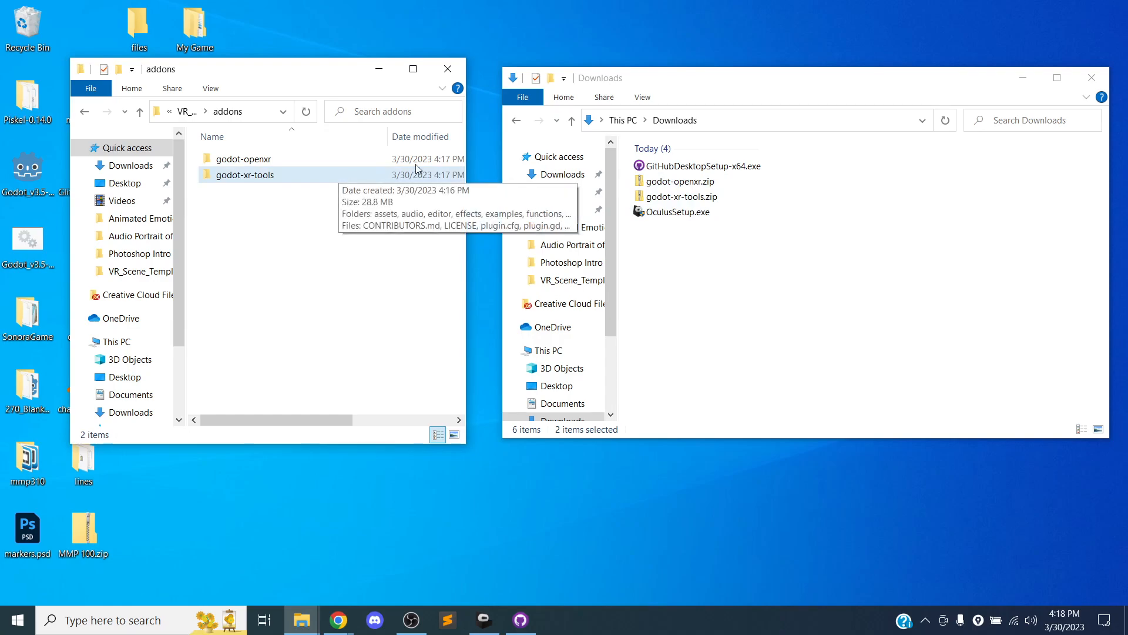
{"action": "left_click_drag", "start_coordinate": [468, 192], "coordinate": [840, 191]}
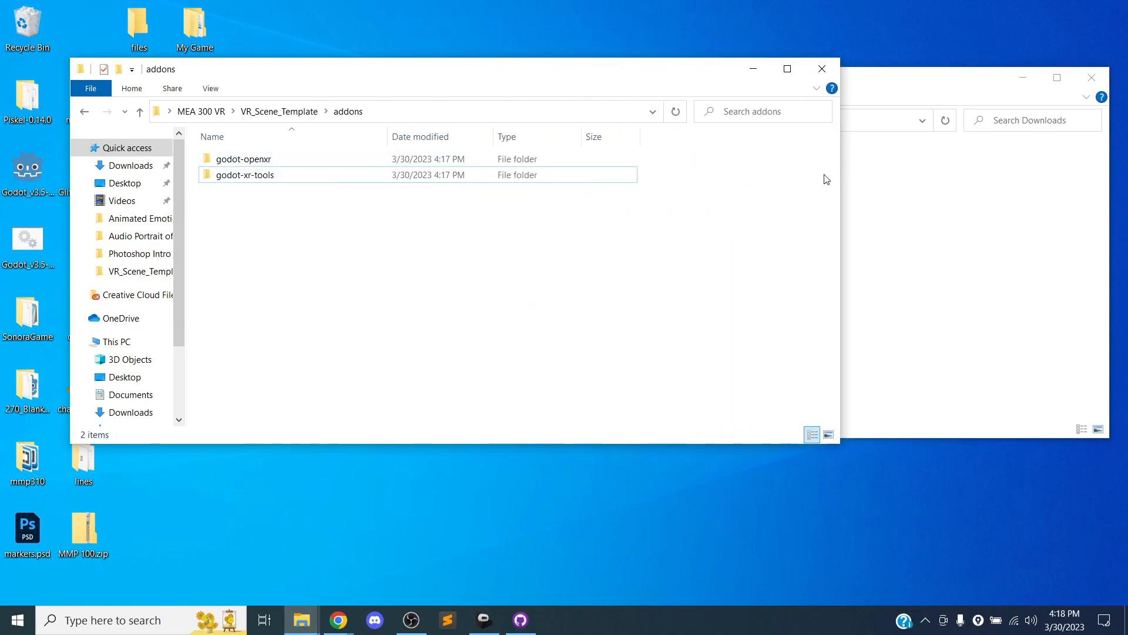
{"action": "left_click", "coordinate": [263, 117]}
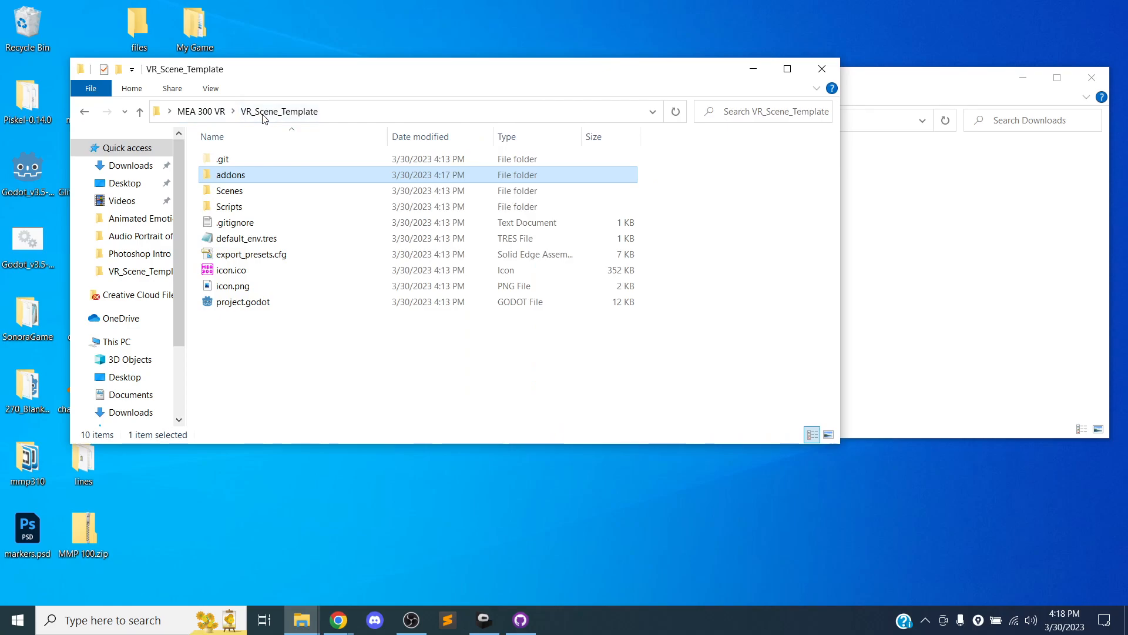
{"action": "double_click", "coordinate": [232, 176]}
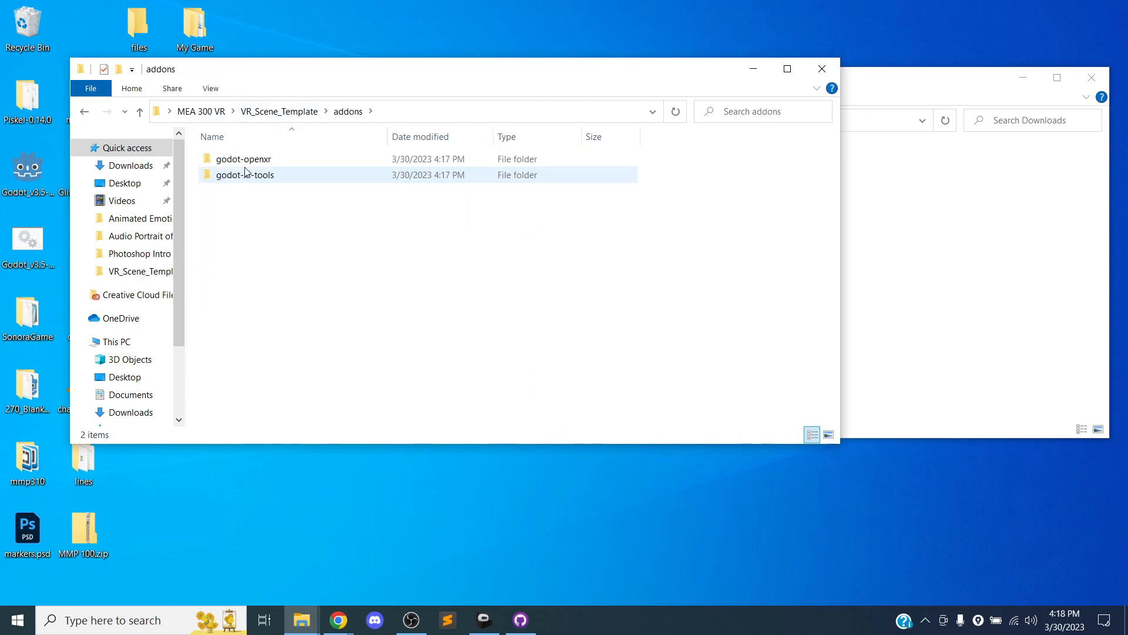
{"action": "left_click", "coordinate": [234, 164]}
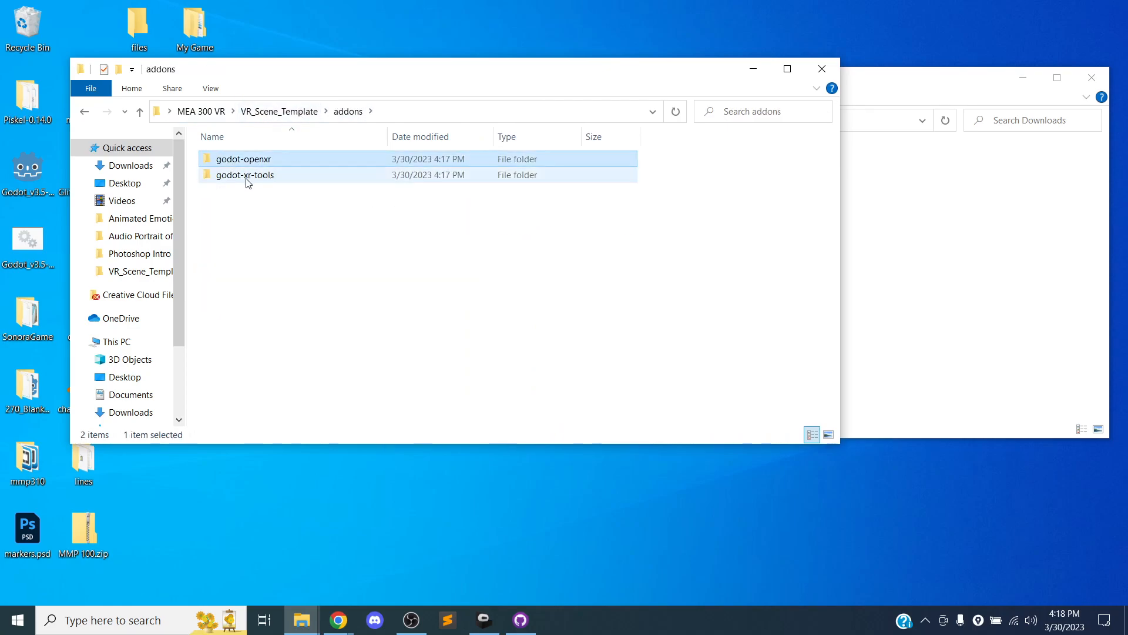
{"action": "double_click", "coordinate": [270, 160]}
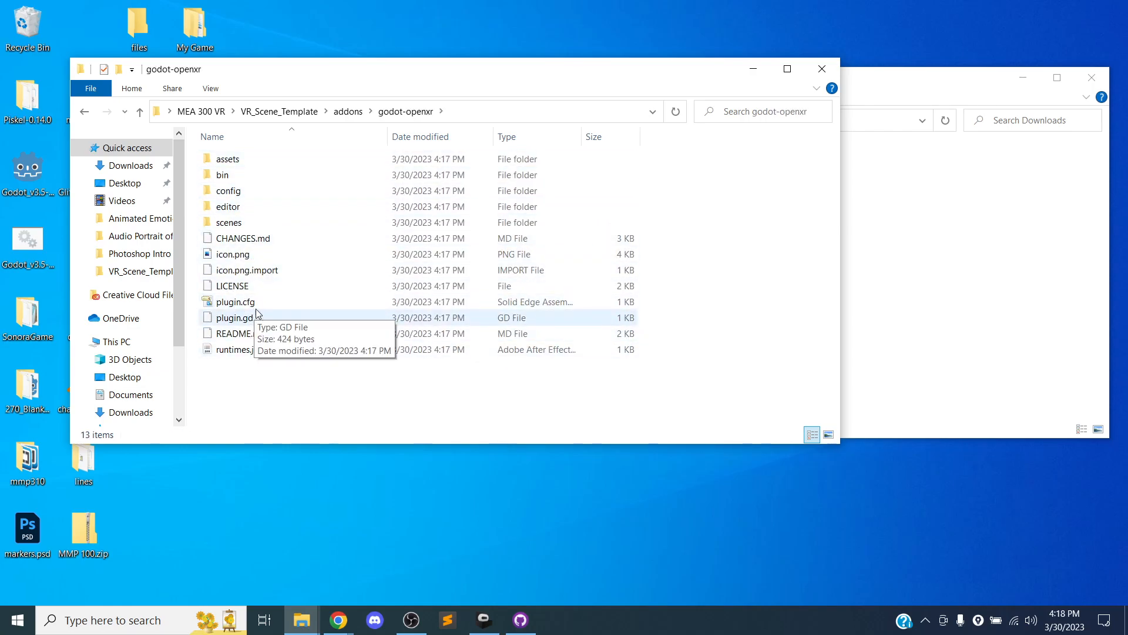
{"action": "left_click", "coordinate": [348, 111]}
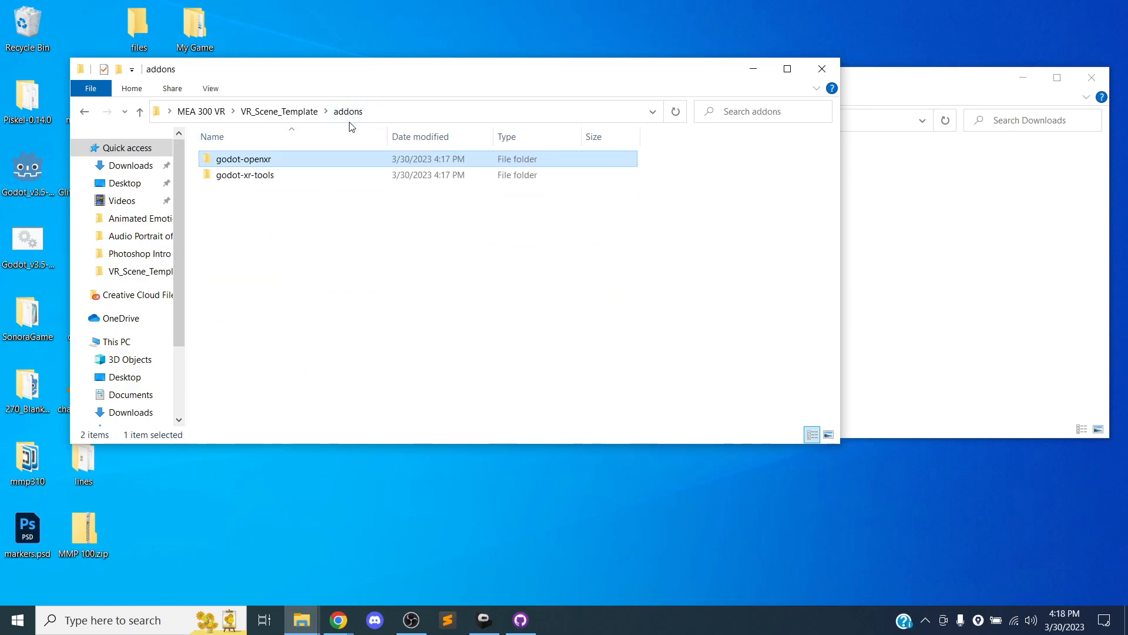
Check the contents of the project's godot-xr-tools folder and return to addons.
{"action": "double_click", "coordinate": [251, 176]}
{"action": "scroll", "coordinate": [252, 276], "scroll_direction": "down", "scroll_amount": 2}
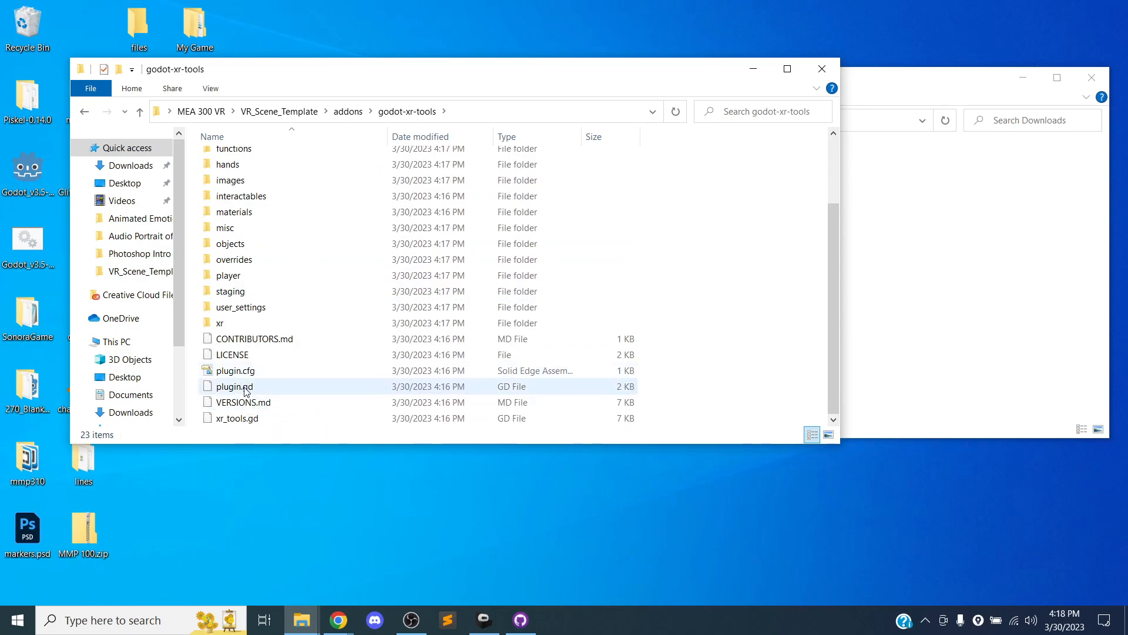
{"action": "scroll", "coordinate": [282, 329], "scroll_direction": "up", "scroll_amount": 2}
{"action": "left_click", "coordinate": [351, 111]}
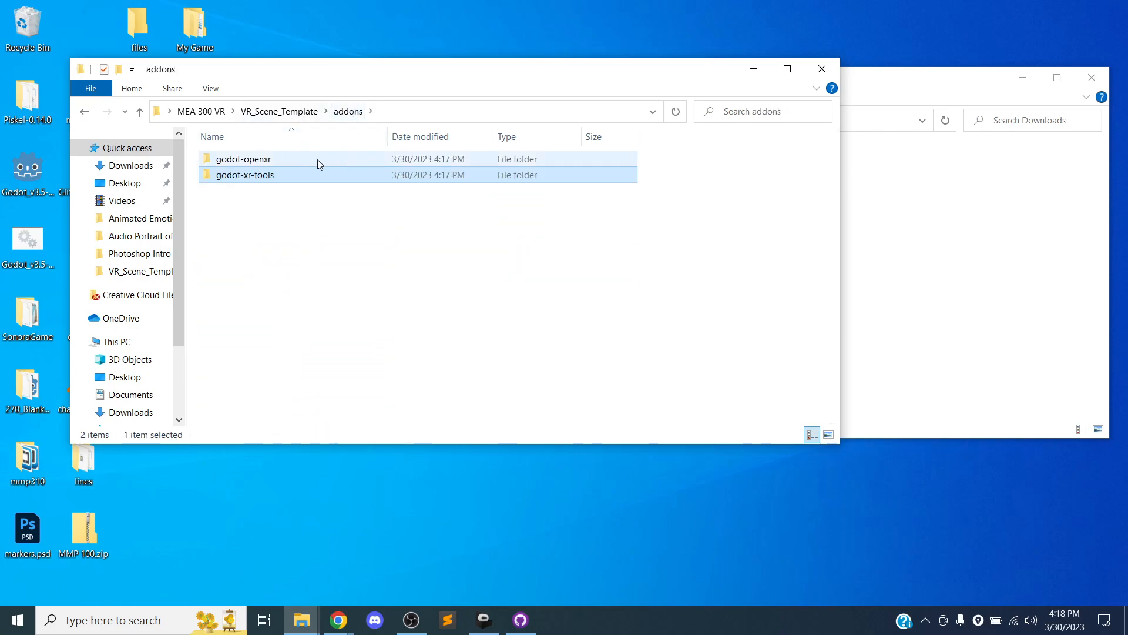
Go up to VR_Scene_Template, narrow its window, and open project.godot in Godot.
{"action": "left_click", "coordinate": [303, 116]}
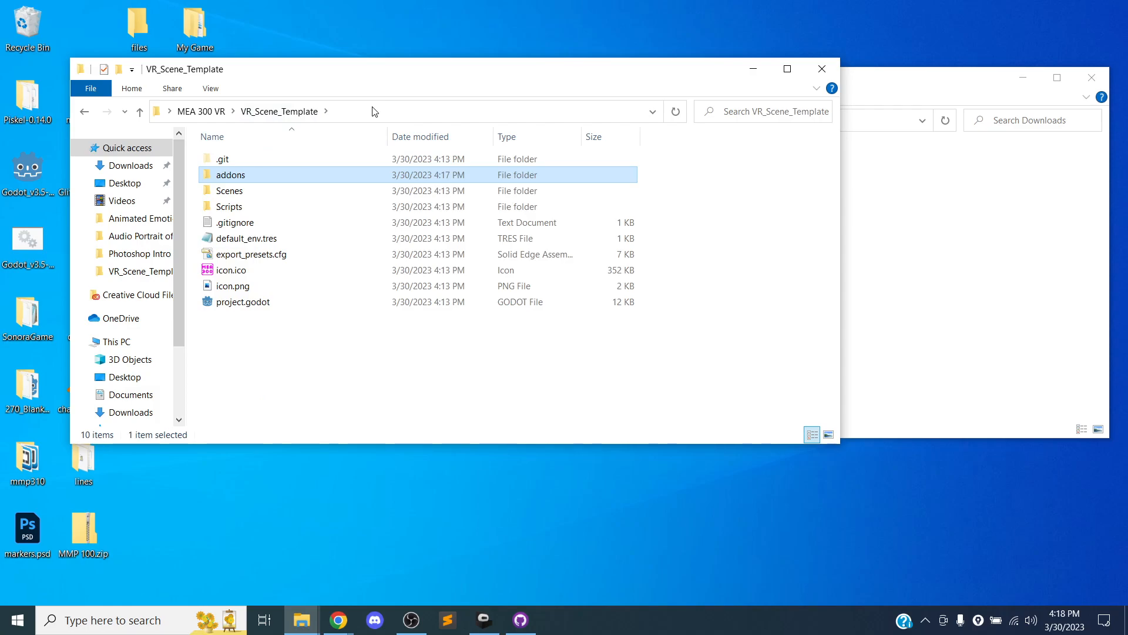
{"action": "left_click", "coordinate": [897, 65]}
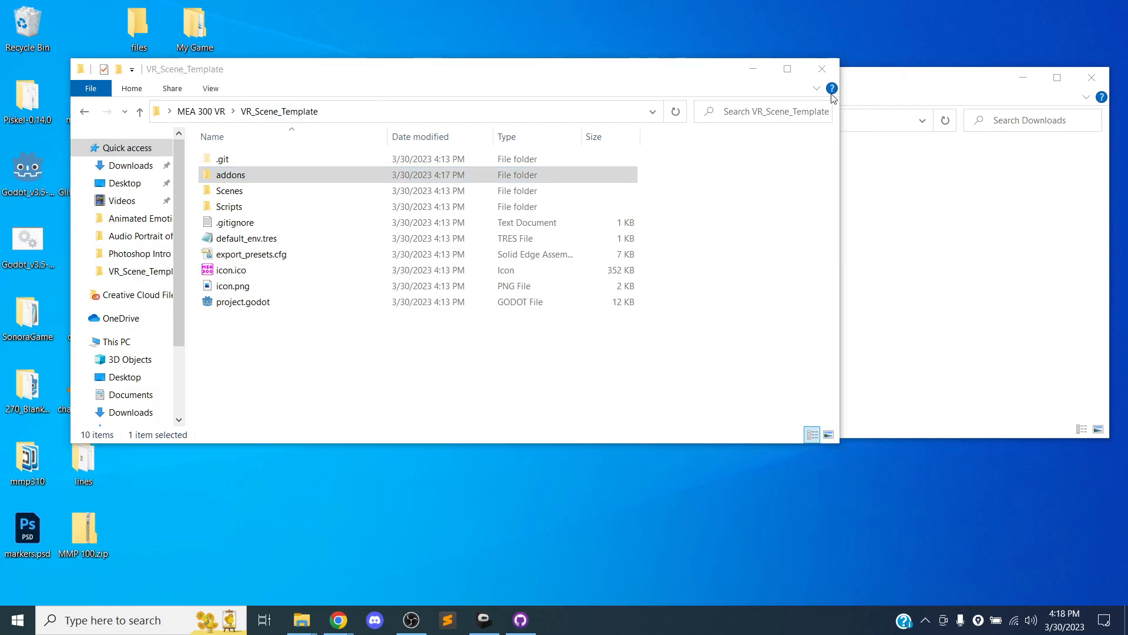
{"action": "left_click_drag", "start_coordinate": [844, 124], "coordinate": [638, 124]}
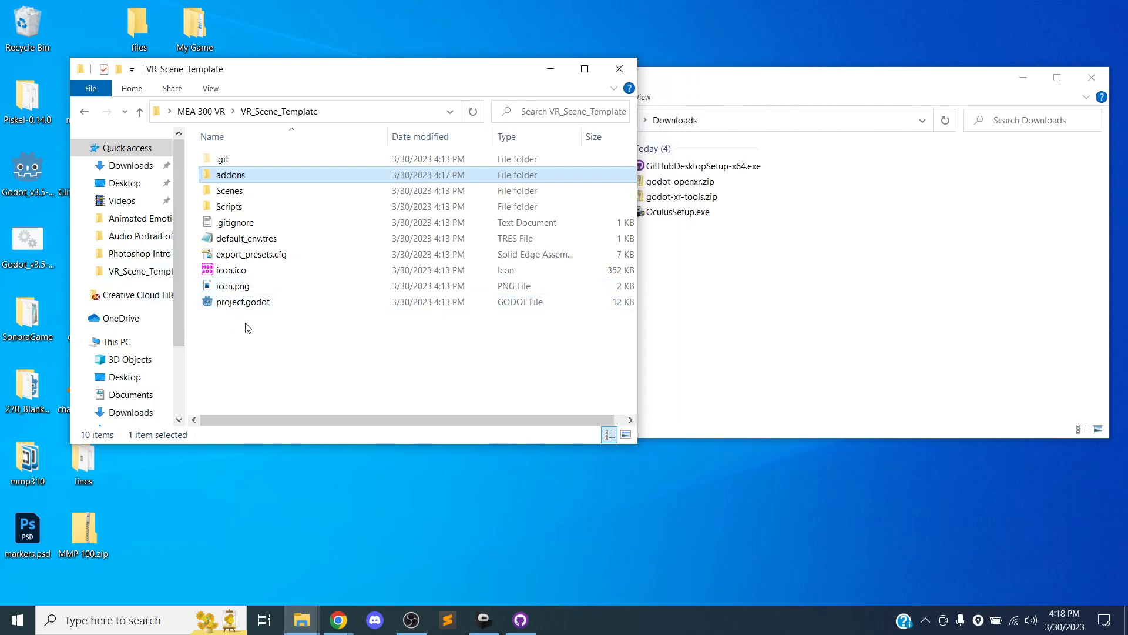
{"action": "double_click", "coordinate": [239, 304]}
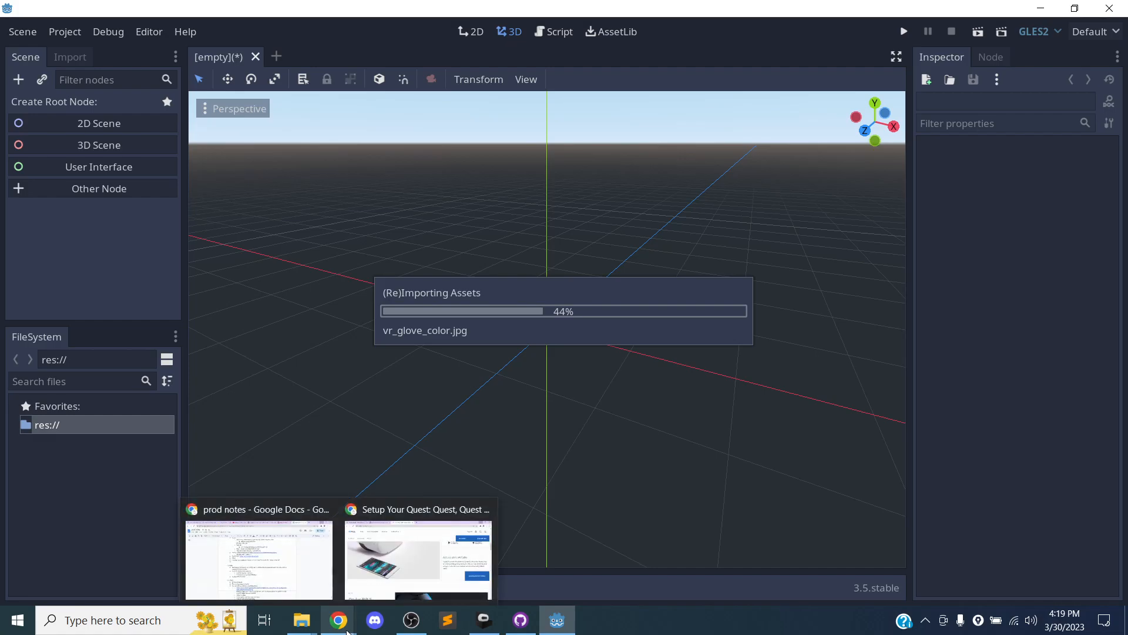
Switch to the Chrome window with the Meta setup page and bring up the Virtual Reality course page.
{"action": "mouse_move", "coordinate": [356, 630]}
{"action": "left_click", "coordinate": [297, 563]}
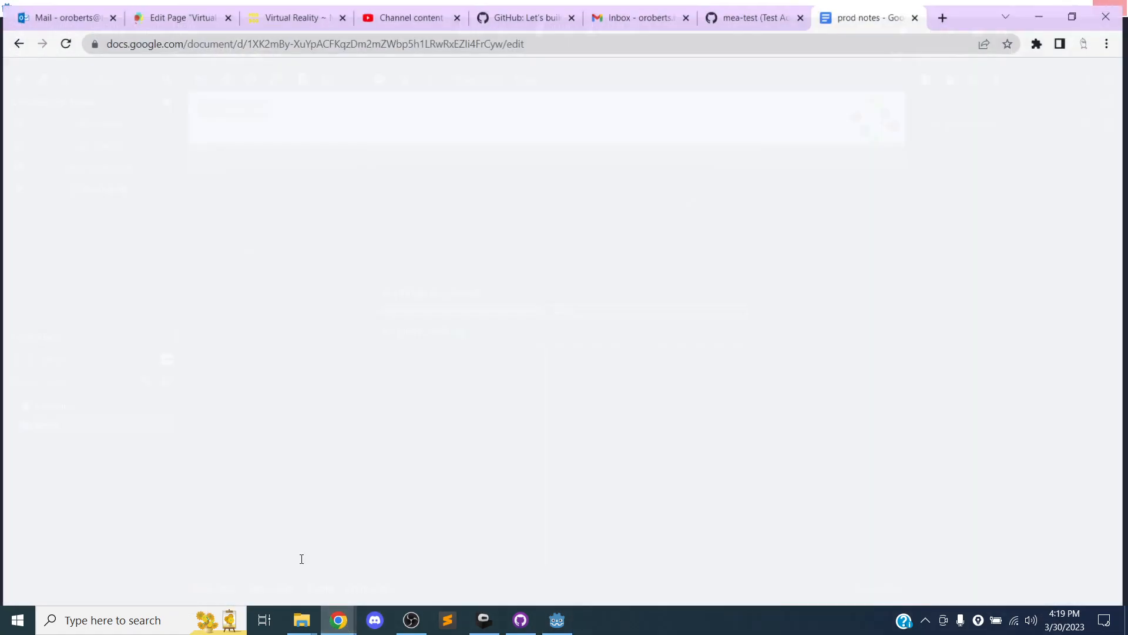
{"action": "left_click", "coordinate": [359, 564]}
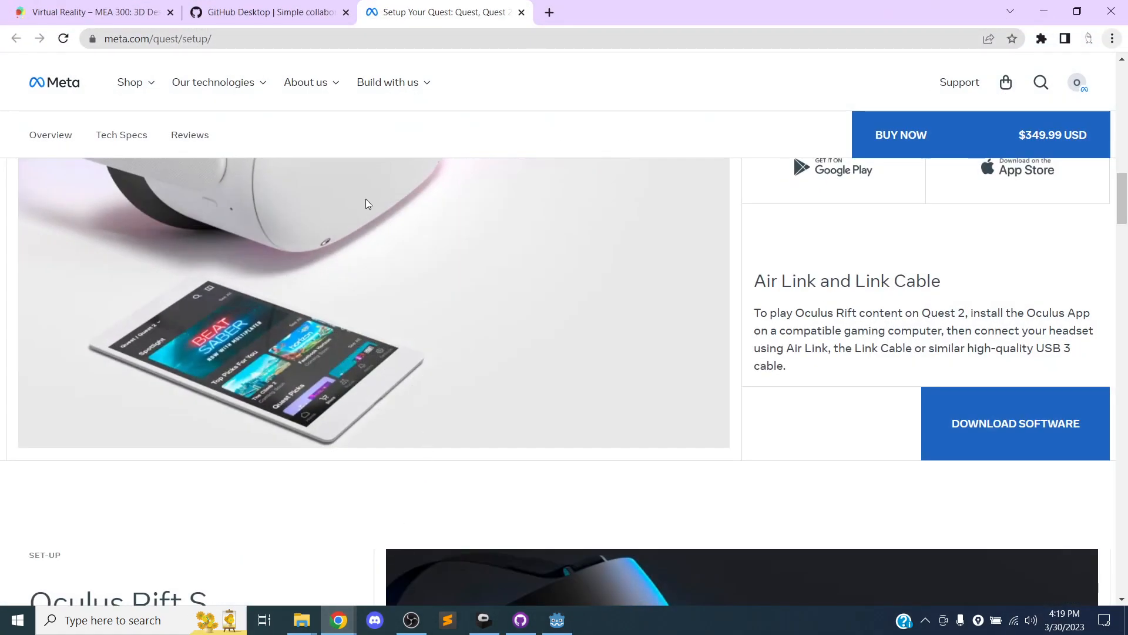
{"action": "left_click", "coordinate": [118, 13]}
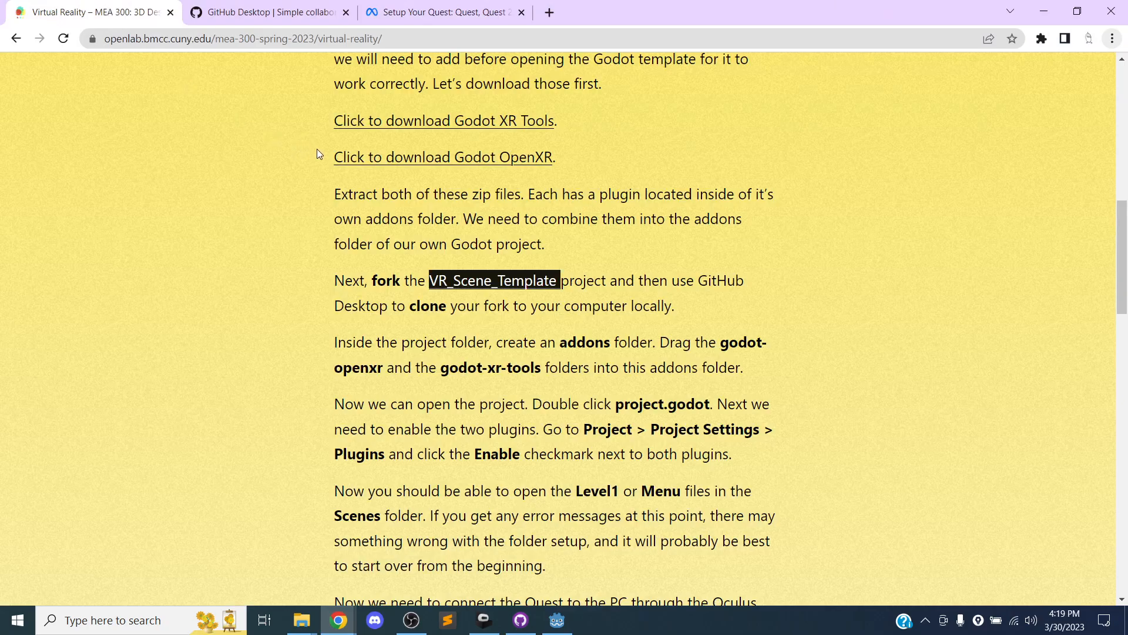
Read the course page's instructions on filling the addons folder, enabling both plugins, and opening the Level1 or Menu scenes.
{"action": "scroll", "coordinate": [355, 269], "scroll_direction": "down", "scroll_amount": 2}
{"action": "left_click_drag", "start_coordinate": [316, 213], "coordinate": [766, 226]}
{"action": "left_click", "coordinate": [766, 226]}
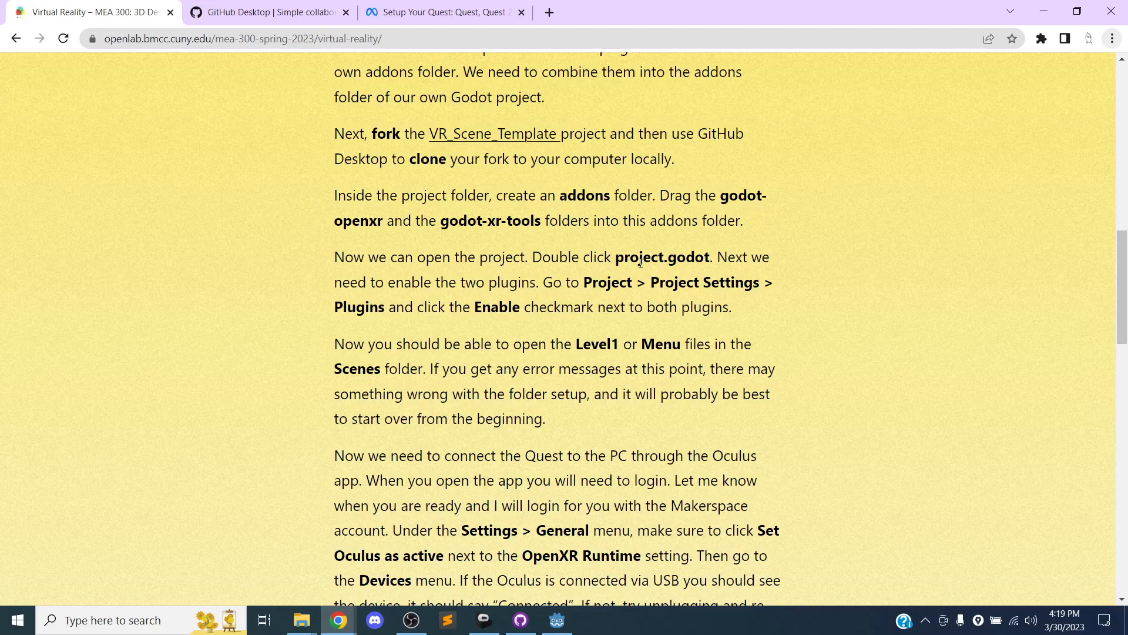
{"action": "scroll", "coordinate": [479, 233], "scroll_direction": "down", "scroll_amount": 1}
{"action": "left_click_drag", "start_coordinate": [344, 187], "coordinate": [758, 241]}
{"action": "left_click", "coordinate": [758, 241]}
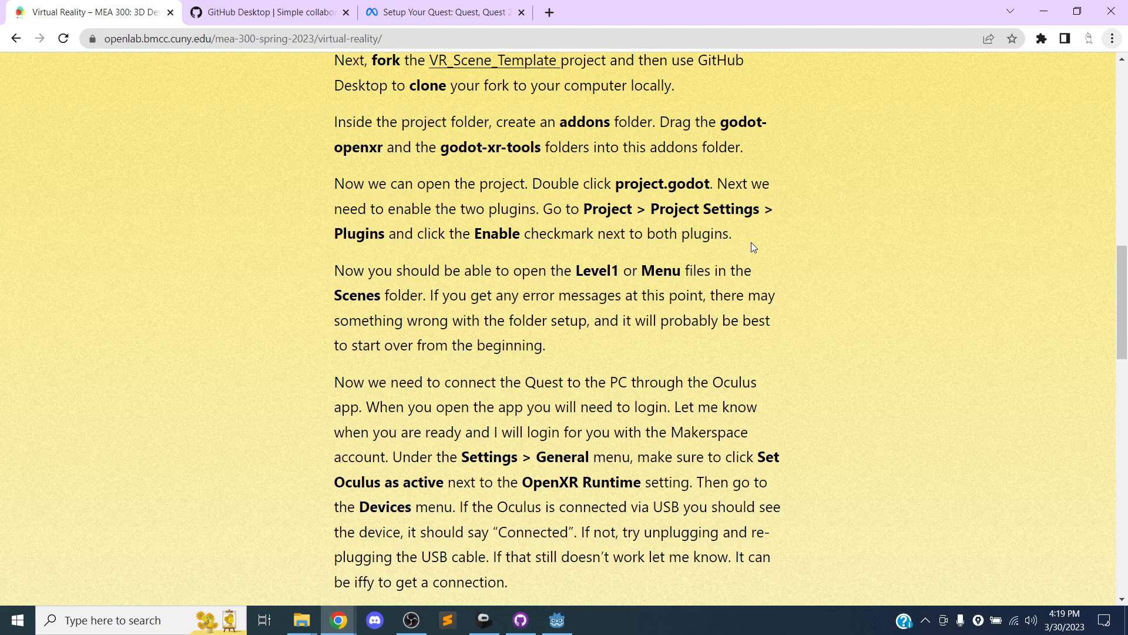
{"action": "left_click_drag", "start_coordinate": [336, 274], "coordinate": [605, 329]}
{"action": "left_click", "coordinate": [614, 325]}
{"action": "scroll", "coordinate": [561, 264], "scroll_direction": "down", "scroll_amount": 1}
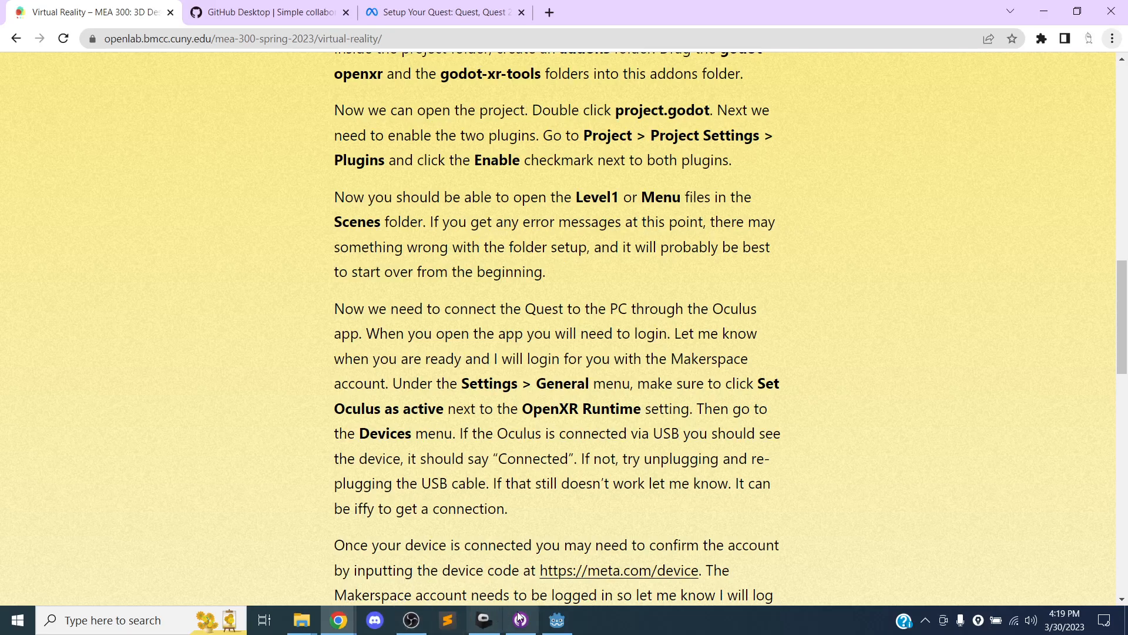
Check the asset import in Godot, and return to Chrome to read the course page's instructions for connecting the Quest through Oculus.
{"action": "left_click", "coordinate": [558, 620]}
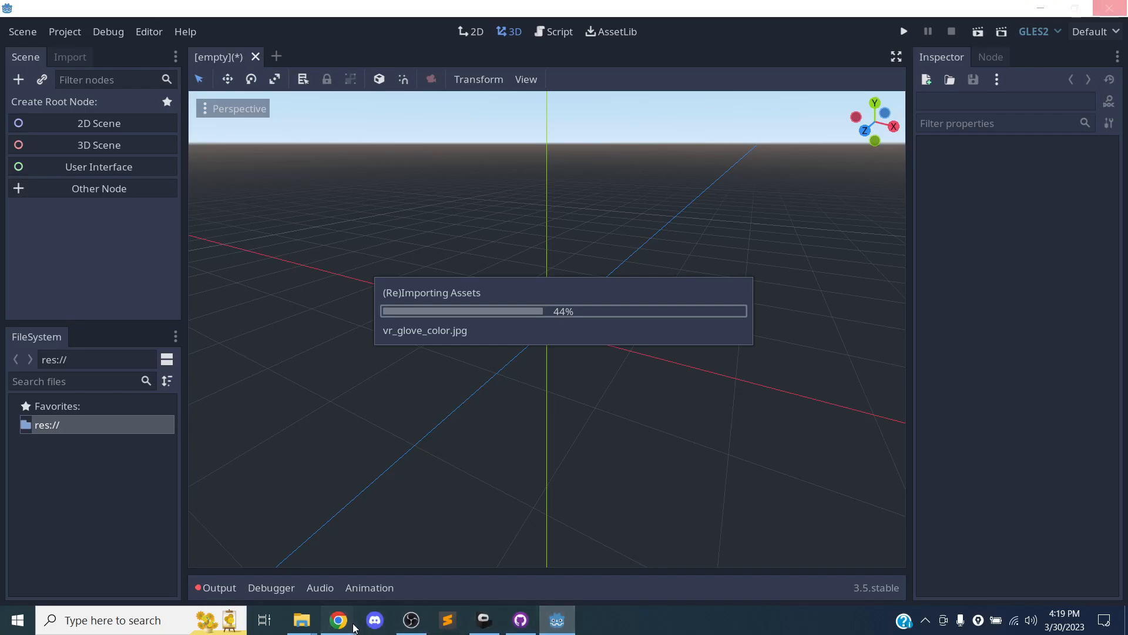
{"action": "mouse_move", "coordinate": [339, 620]}
{"action": "left_click", "coordinate": [387, 583]}
{"action": "scroll", "coordinate": [486, 297], "scroll_direction": "down", "scroll_amount": 1}
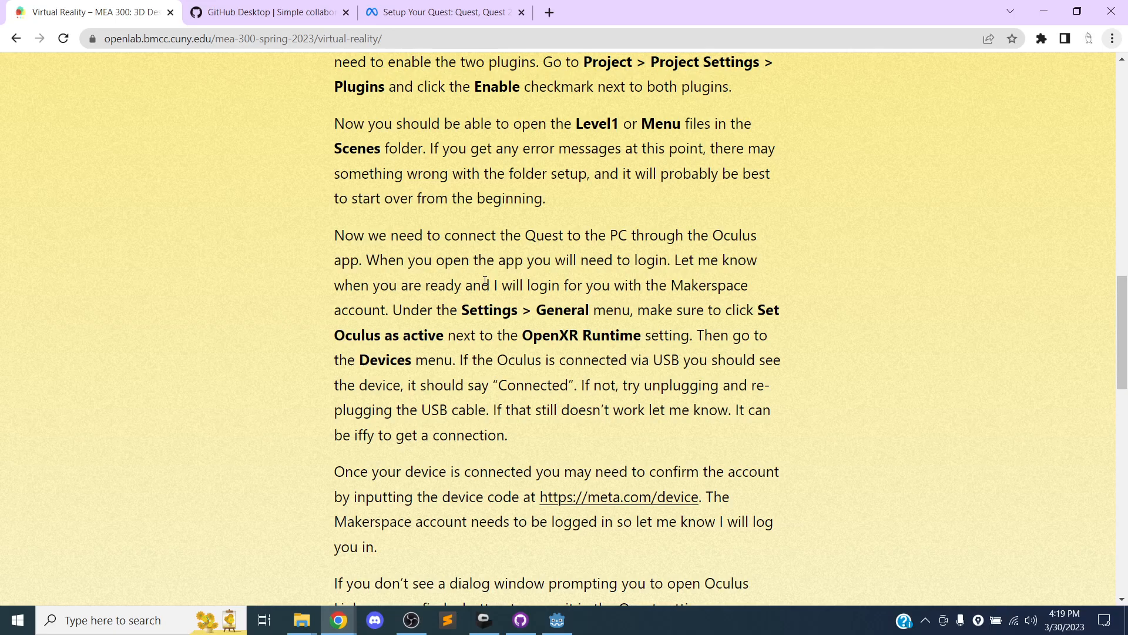
{"action": "scroll", "coordinate": [417, 251], "scroll_direction": "down", "scroll_amount": 1}
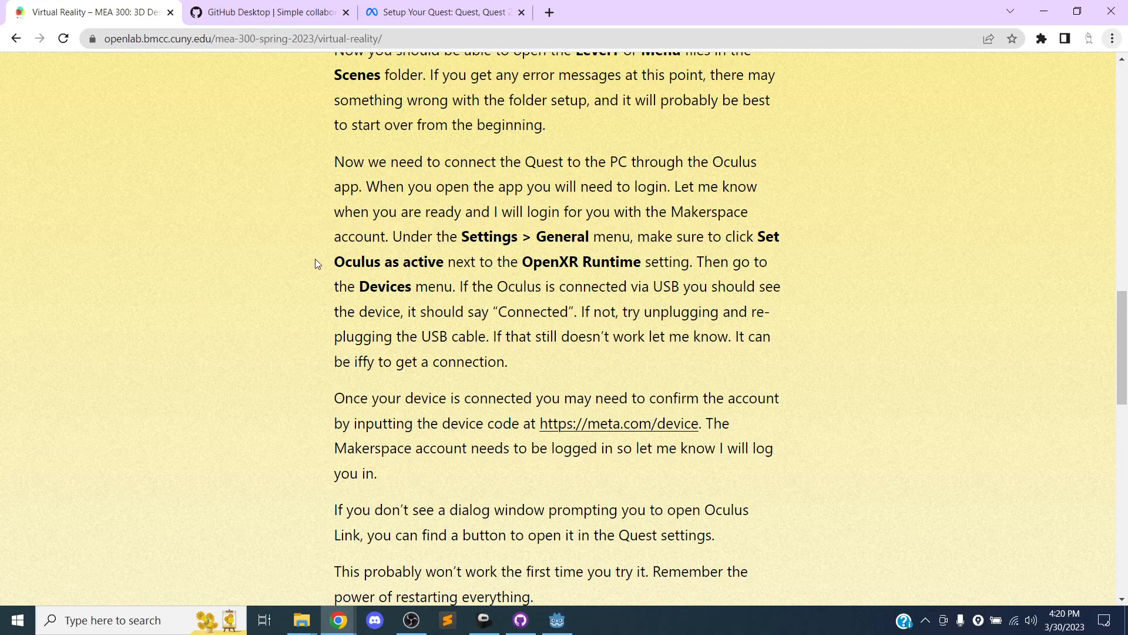
Launch the Oculus app and dismiss the minimum specifications banner.
{"action": "left_click", "coordinate": [100, 620]}
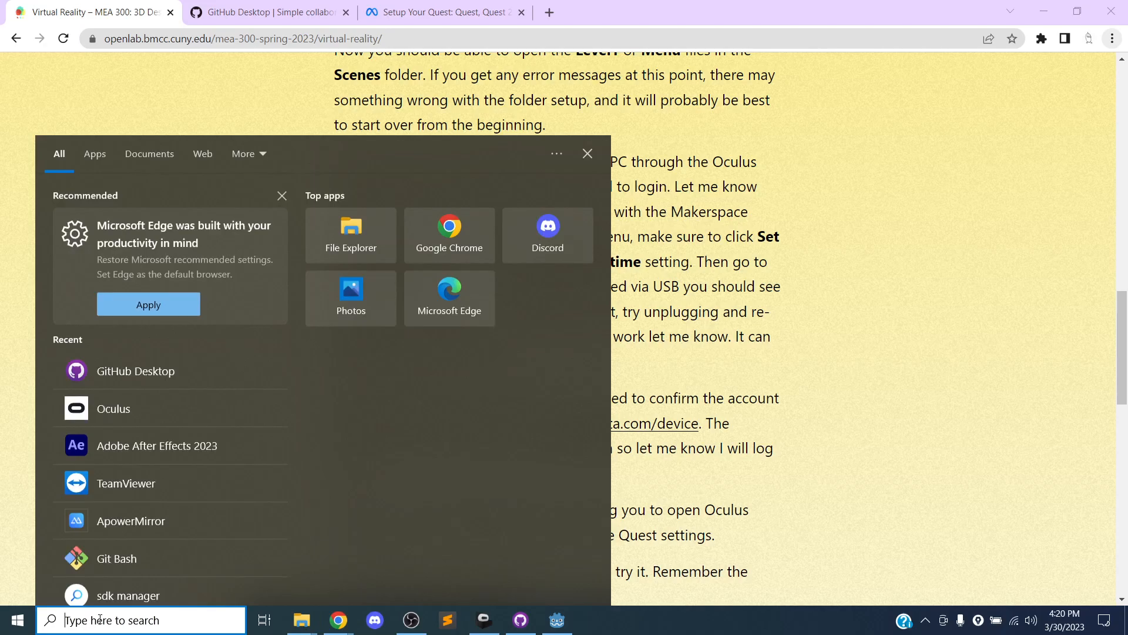
{"action": "type", "text": "ocu"}
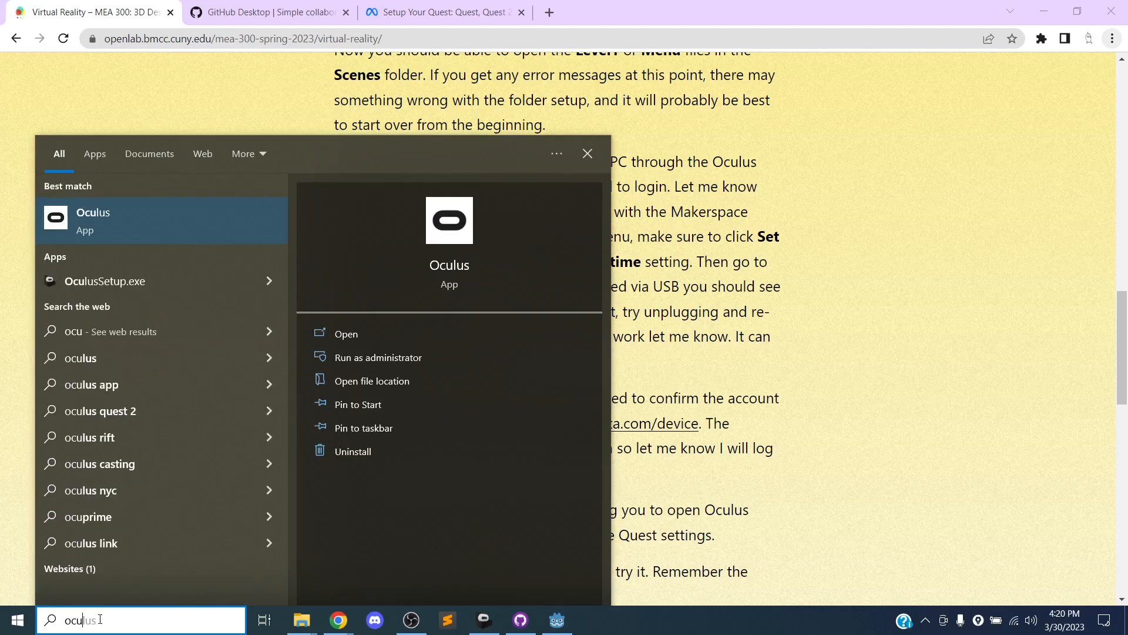
{"action": "key", "text": "Return"}
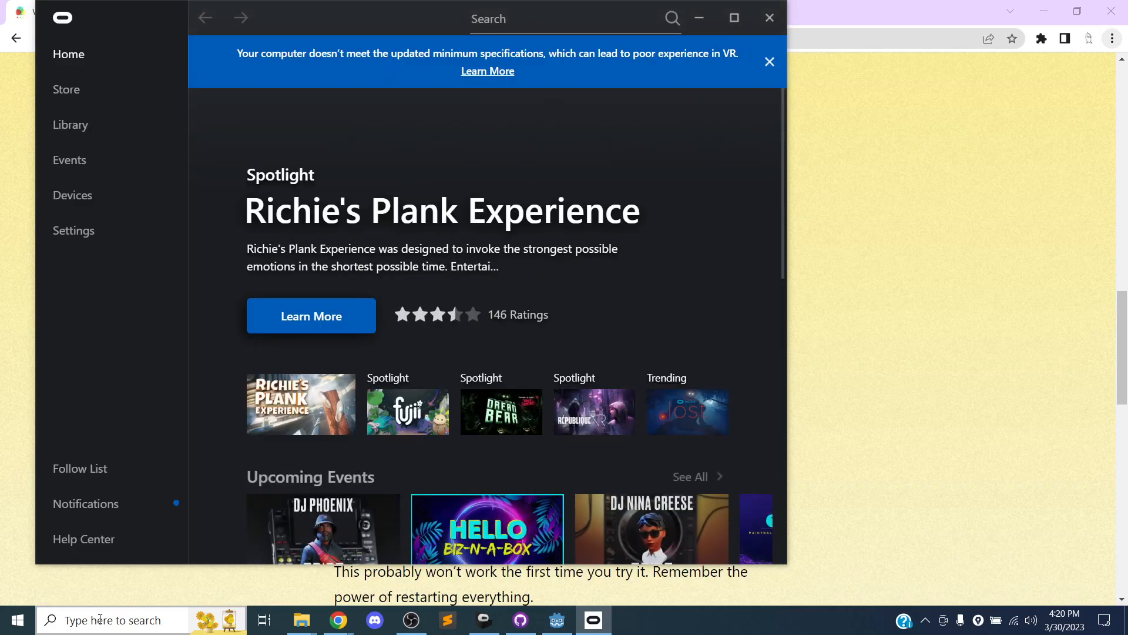
{"action": "left_click", "coordinate": [770, 63]}
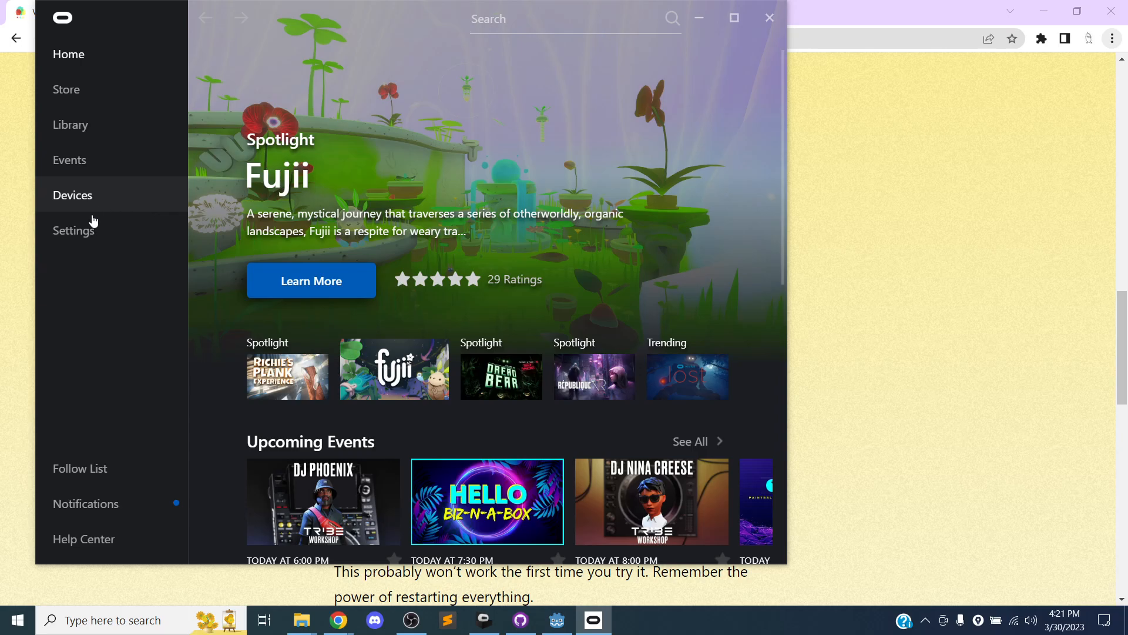
Look at the Oculus account settings and the active Quest 2 and Touch device's details, enlarging the app window to view its setup options.
{"action": "left_click", "coordinate": [86, 233]}
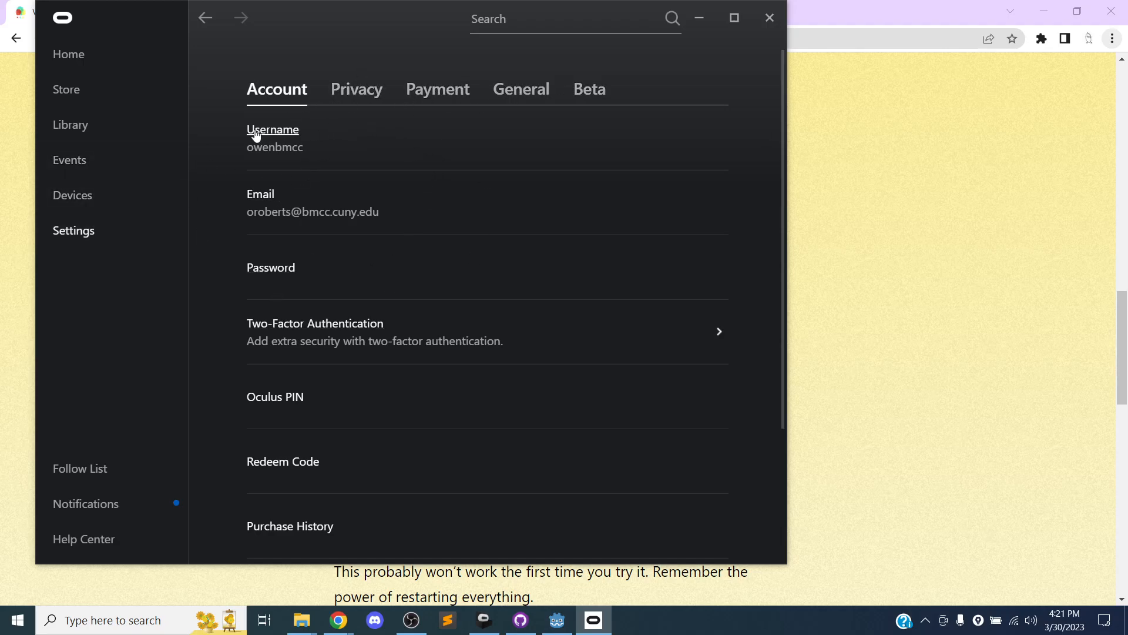
{"action": "left_click", "coordinate": [125, 195]}
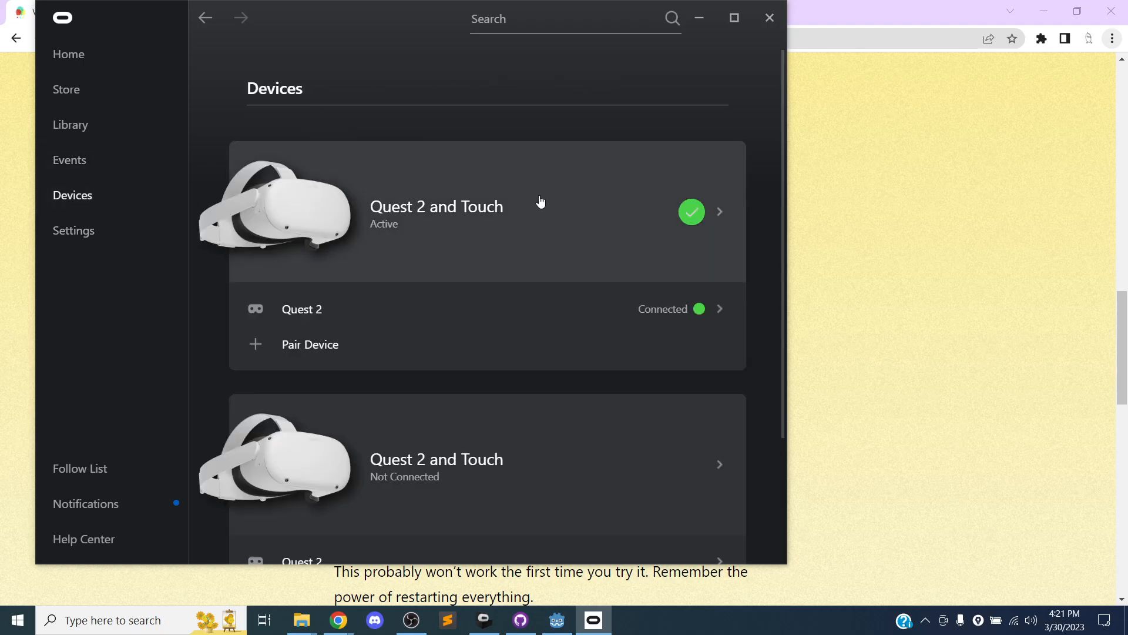
{"action": "left_click", "coordinate": [562, 219]}
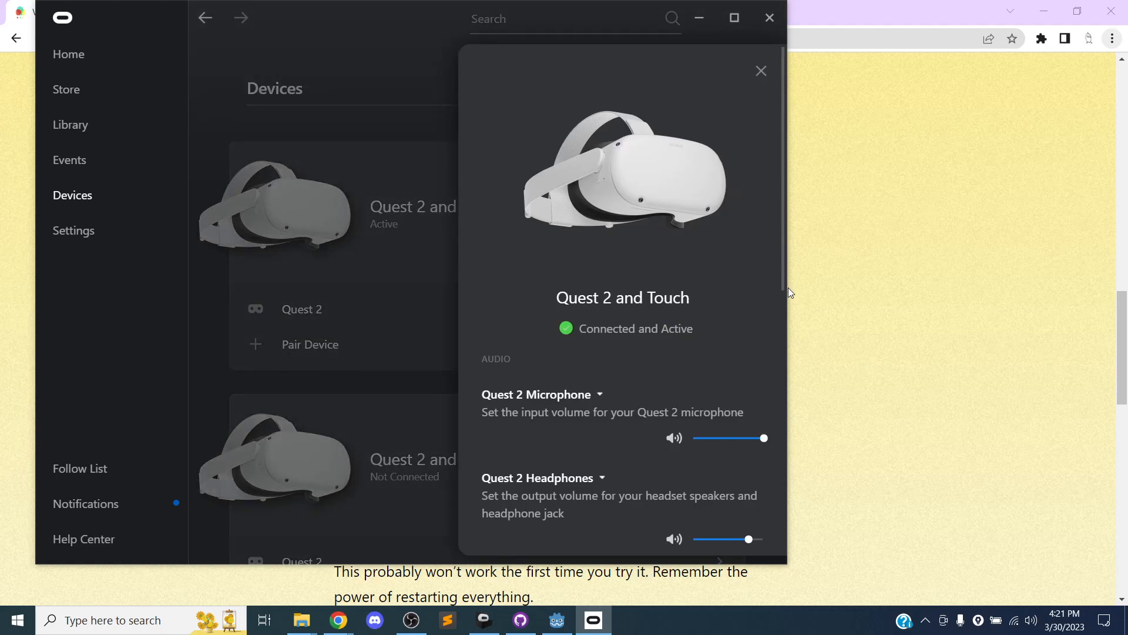
{"action": "left_click_drag", "start_coordinate": [788, 287], "coordinate": [1022, 288]}
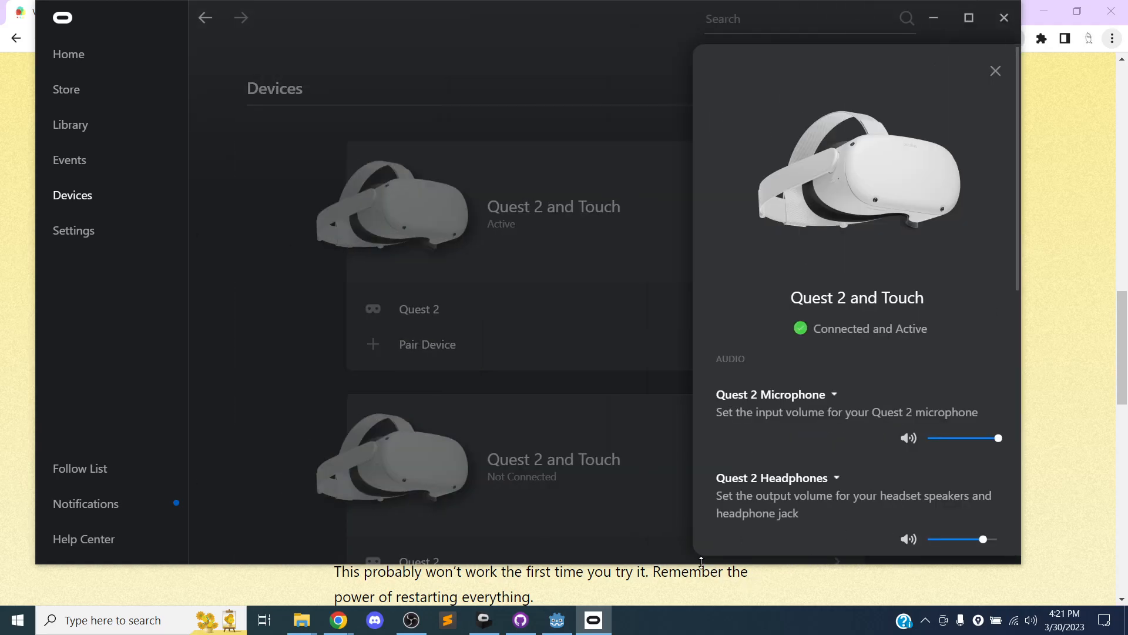
{"action": "left_click_drag", "start_coordinate": [699, 564], "coordinate": [708, 605]}
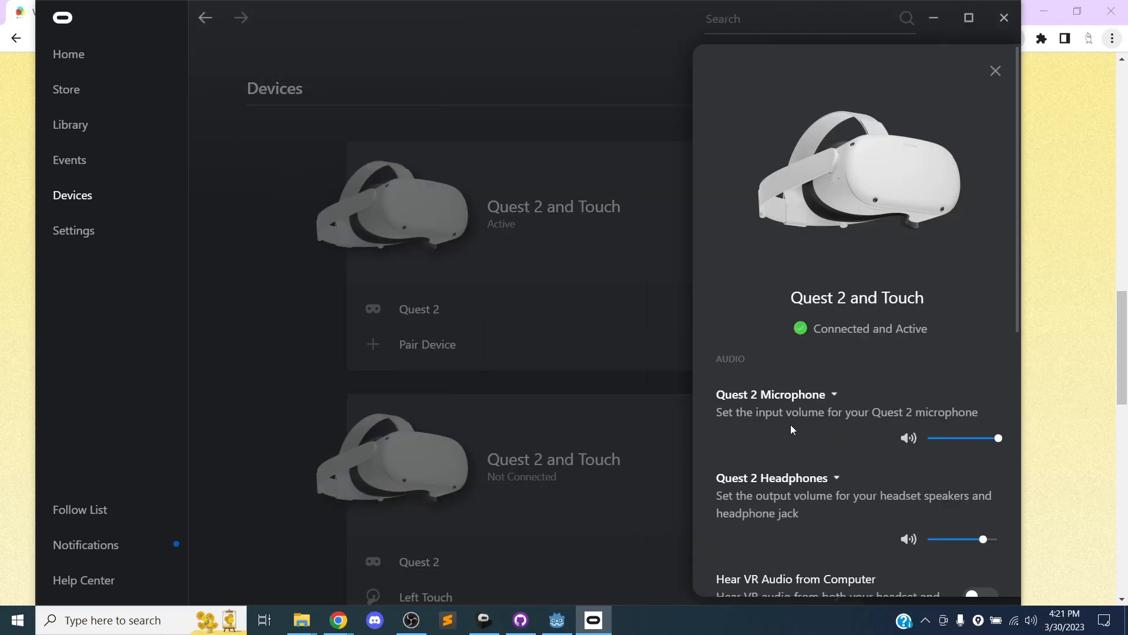
{"action": "scroll", "coordinate": [813, 413], "scroll_direction": "down", "scroll_amount": 8}
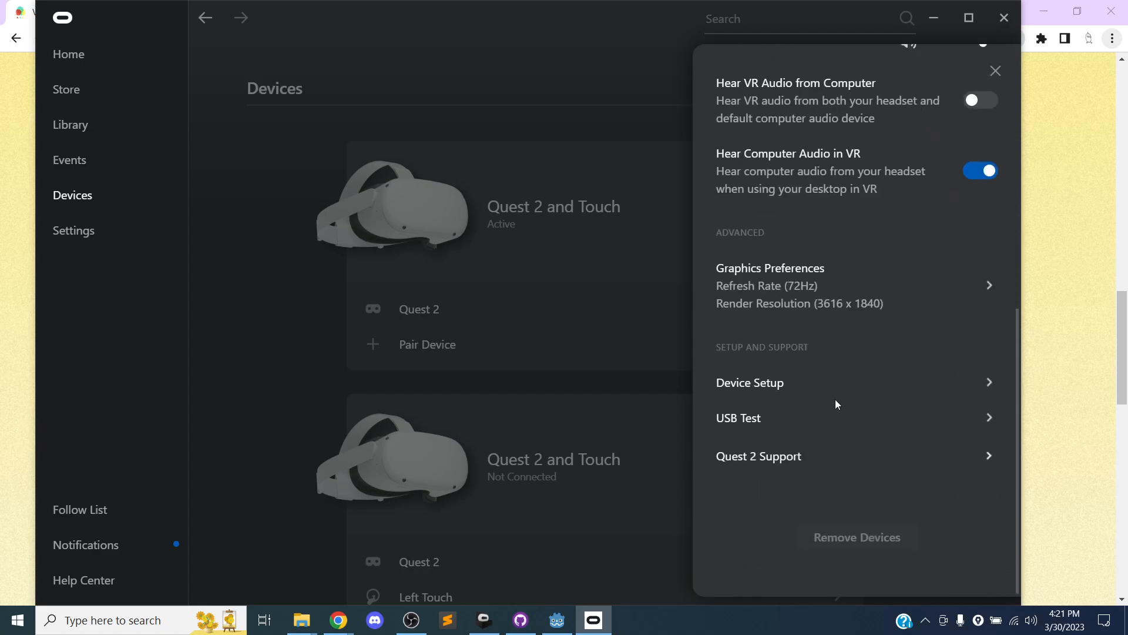
Run Device Setup for the active Quest 2 using the Link (Cable) connection method, and close the setup at its end.
{"action": "left_click", "coordinate": [808, 382]}
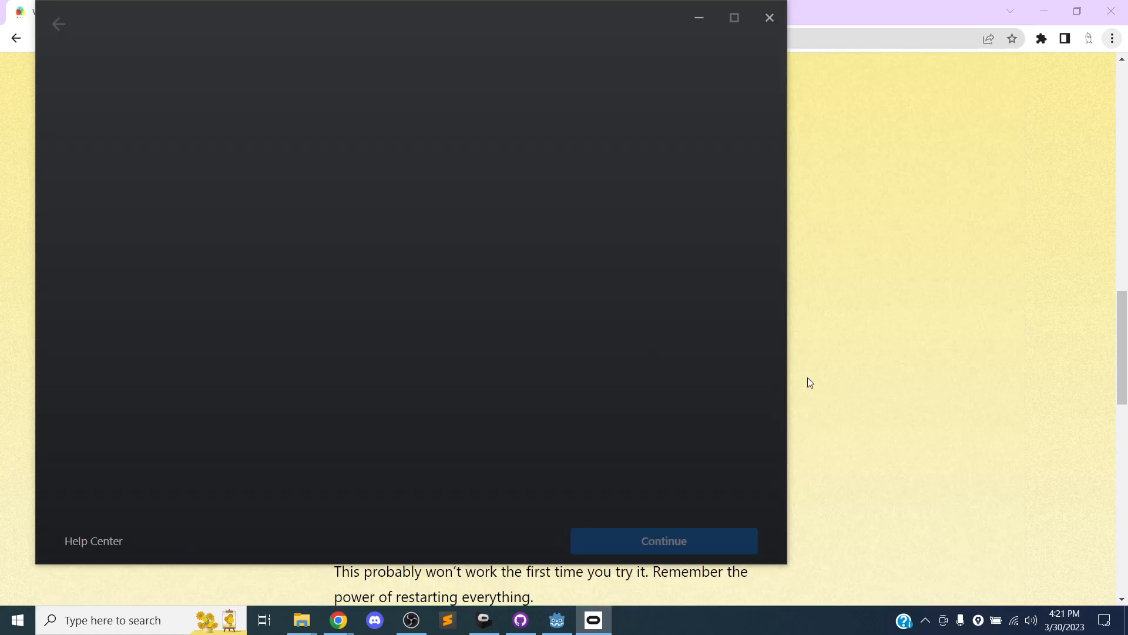
{"action": "left_click", "coordinate": [289, 276]}
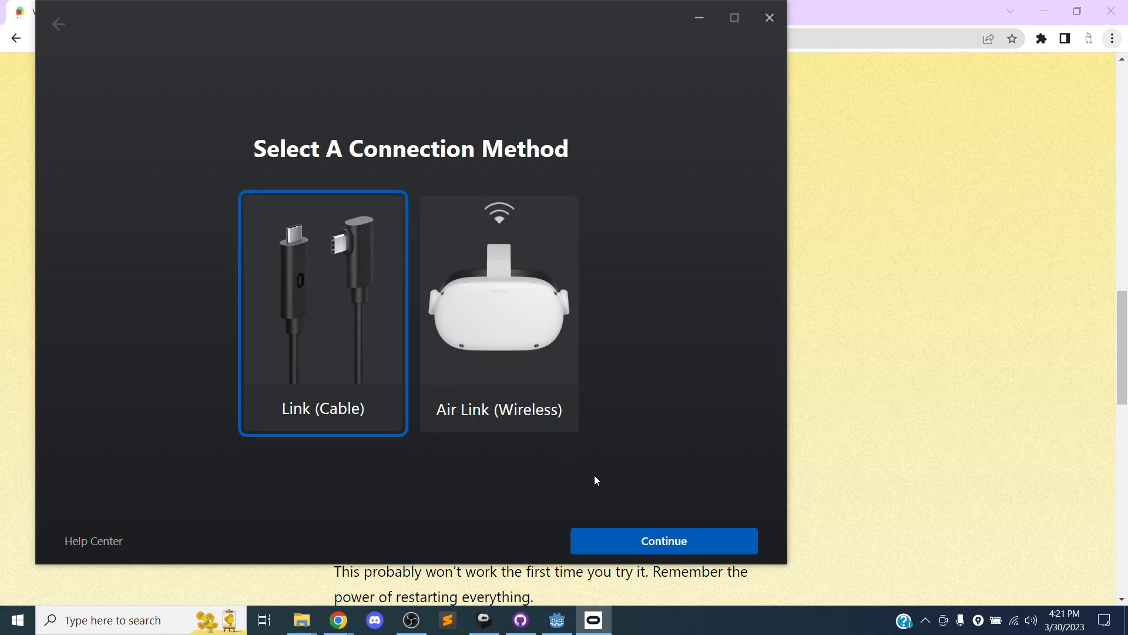
{"action": "left_click", "coordinate": [637, 546]}
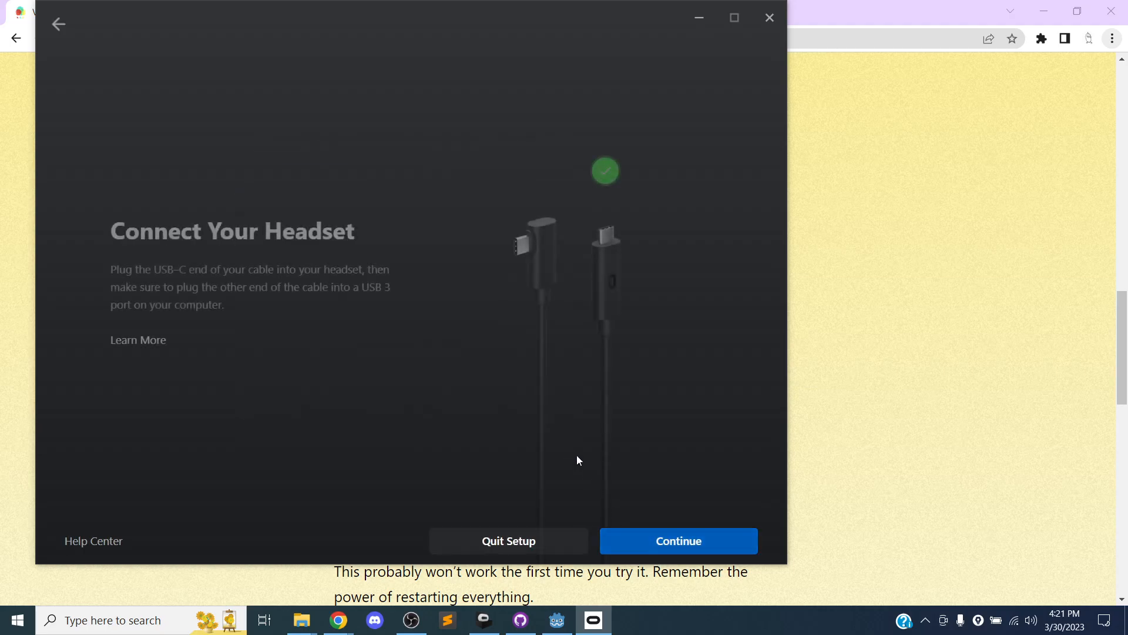
{"action": "left_click", "coordinate": [729, 540]}
{"action": "left_click", "coordinate": [650, 540]}
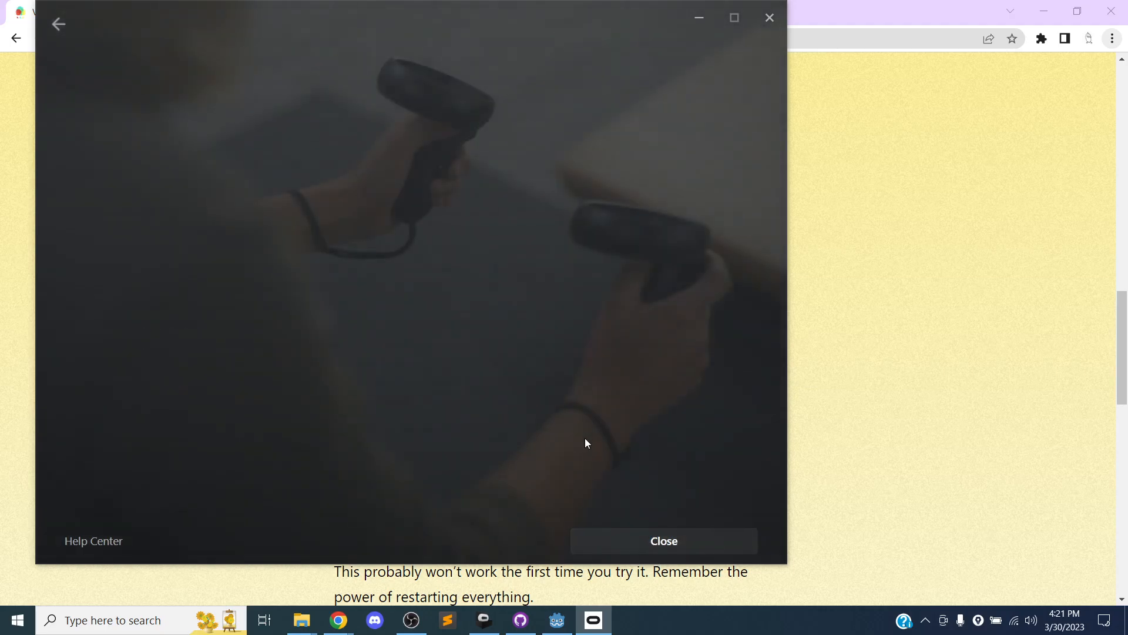
{"action": "left_click", "coordinate": [700, 538]}
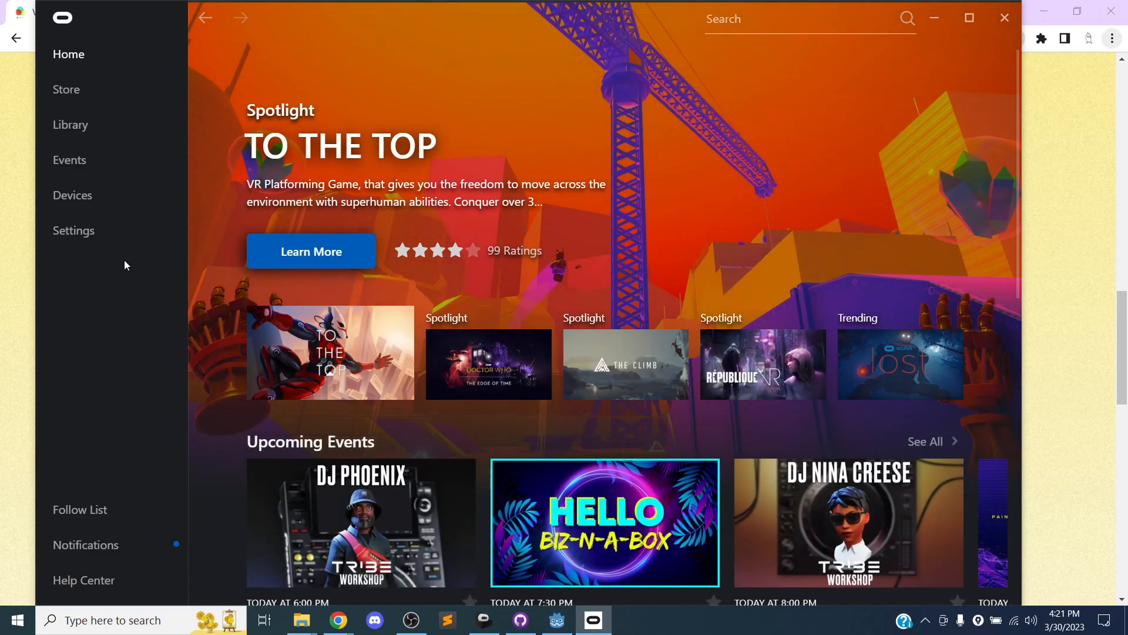
Open the Oculus General settings and check the OpenXR Runtime setting.
{"action": "left_click", "coordinate": [114, 207]}
{"action": "left_click", "coordinate": [101, 227]}
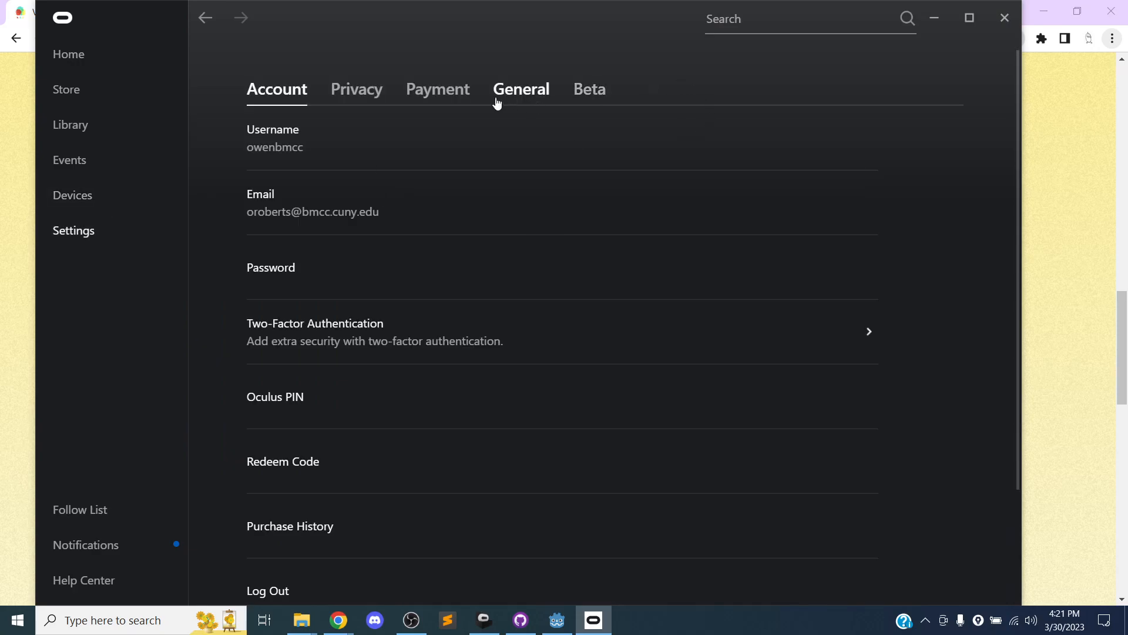
{"action": "left_click", "coordinate": [522, 98]}
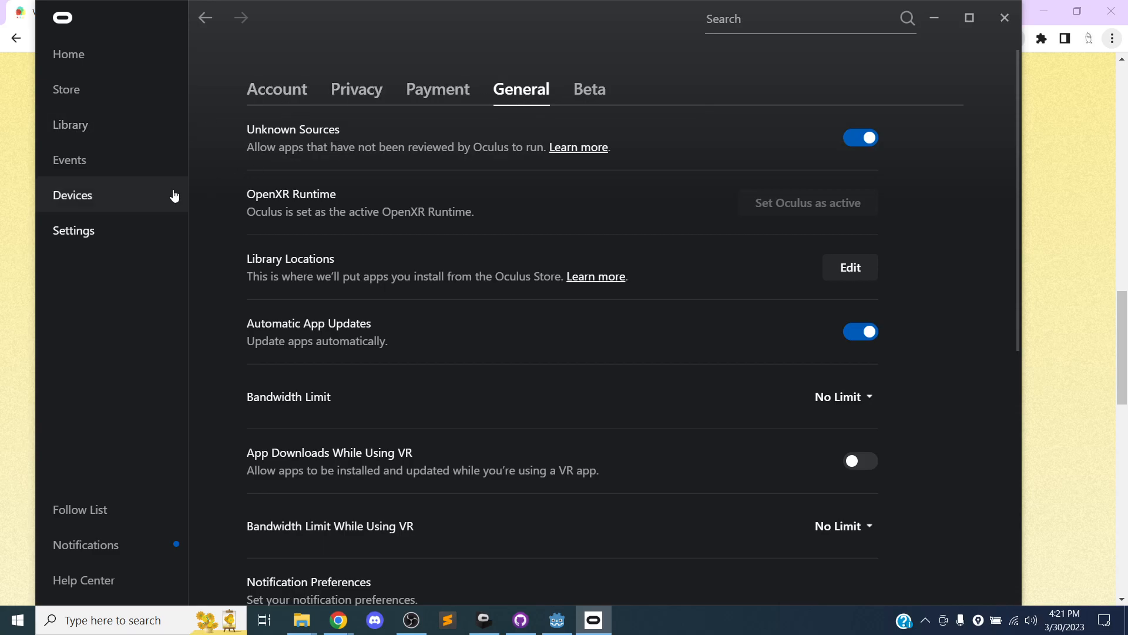
{"action": "left_click", "coordinate": [88, 229]}
{"action": "left_click", "coordinate": [538, 87]}
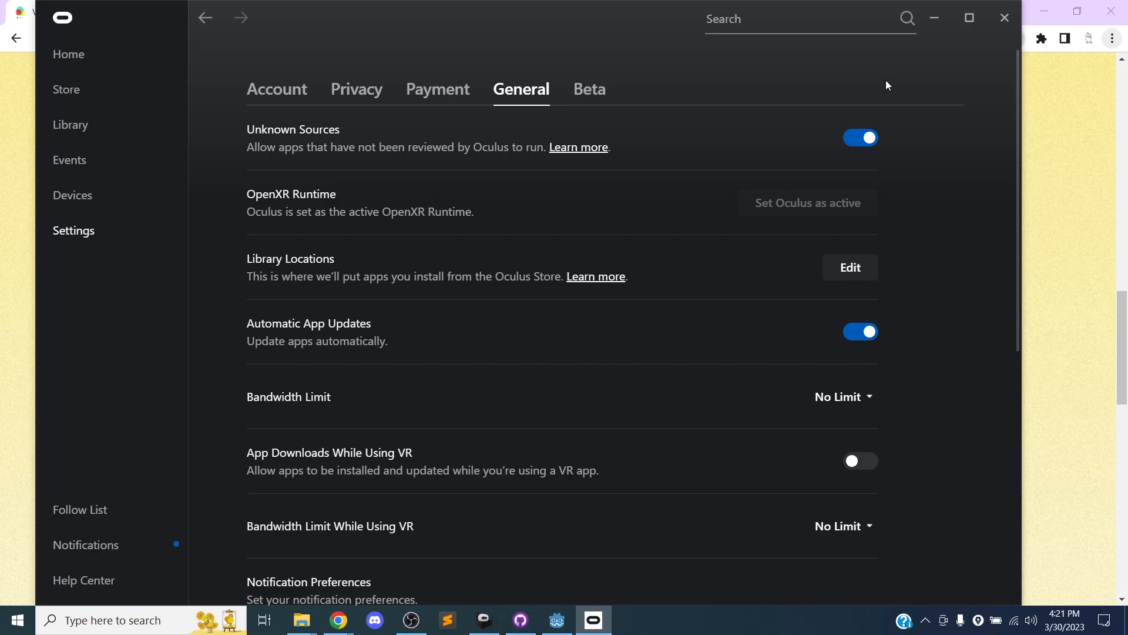
Turn Unknown Sources off and allow it again, and look through the remaining General settings.
{"action": "left_click", "coordinate": [858, 144]}
{"action": "left_click", "coordinate": [558, 360]}
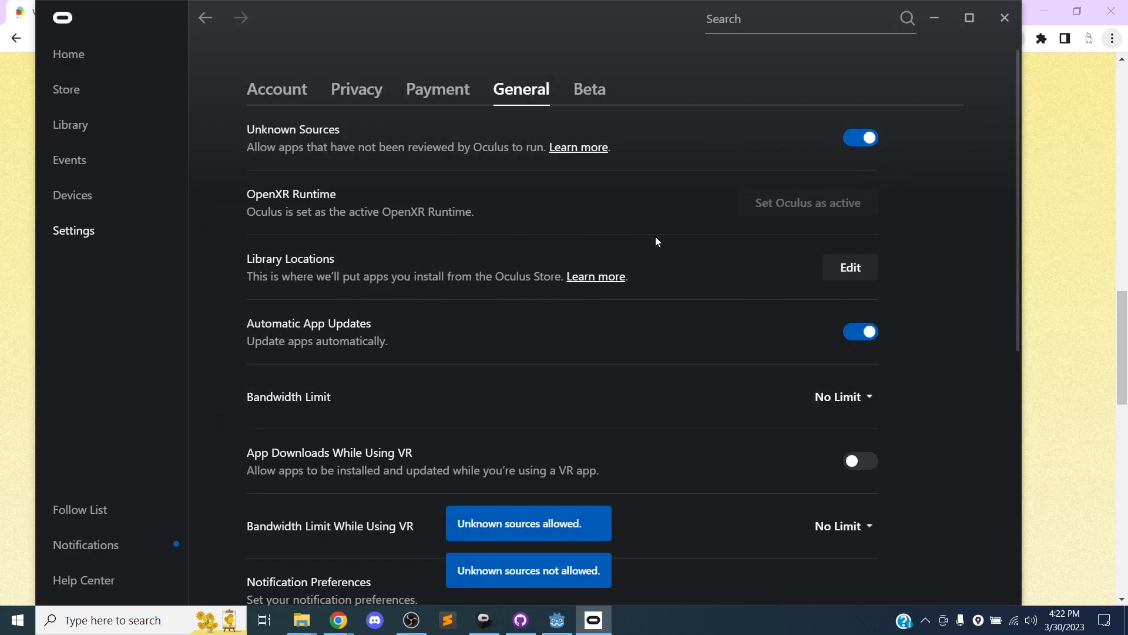
{"action": "scroll", "coordinate": [657, 237], "scroll_direction": "down", "scroll_amount": 5}
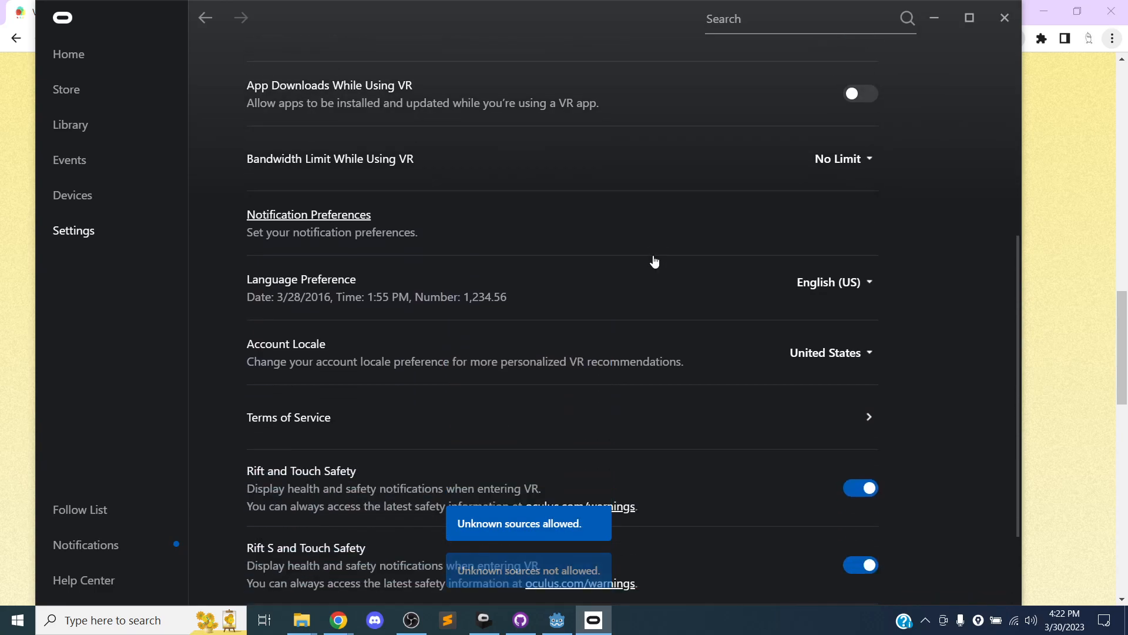
Minimize the Oculus app, switch to the Godot editor and widen the Scene and FileSystem docks.
{"action": "scroll", "coordinate": [654, 259], "scroll_direction": "down", "scroll_amount": 2}
{"action": "scroll", "coordinate": [676, 241], "scroll_direction": "up", "scroll_amount": 6}
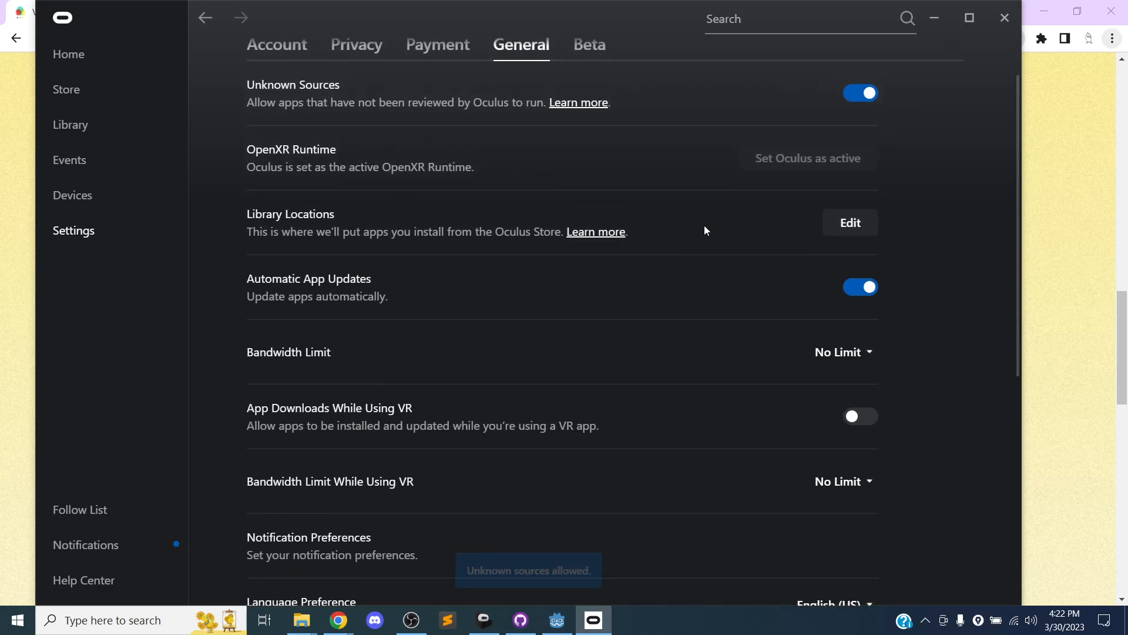
{"action": "left_click", "coordinate": [935, 17]}
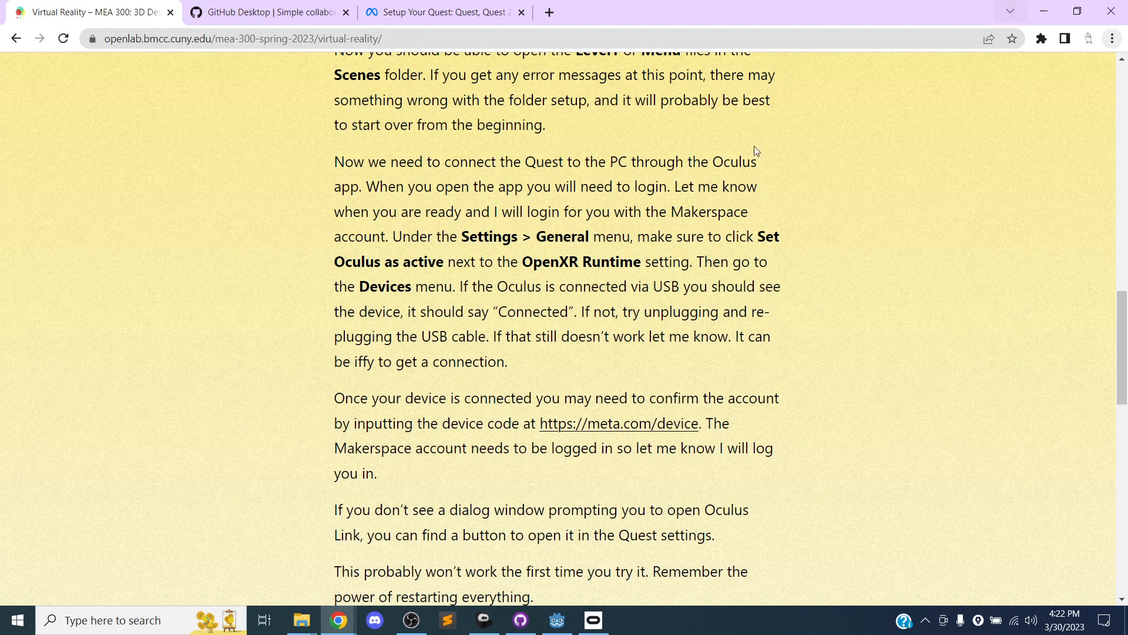
{"action": "left_click", "coordinate": [564, 622]}
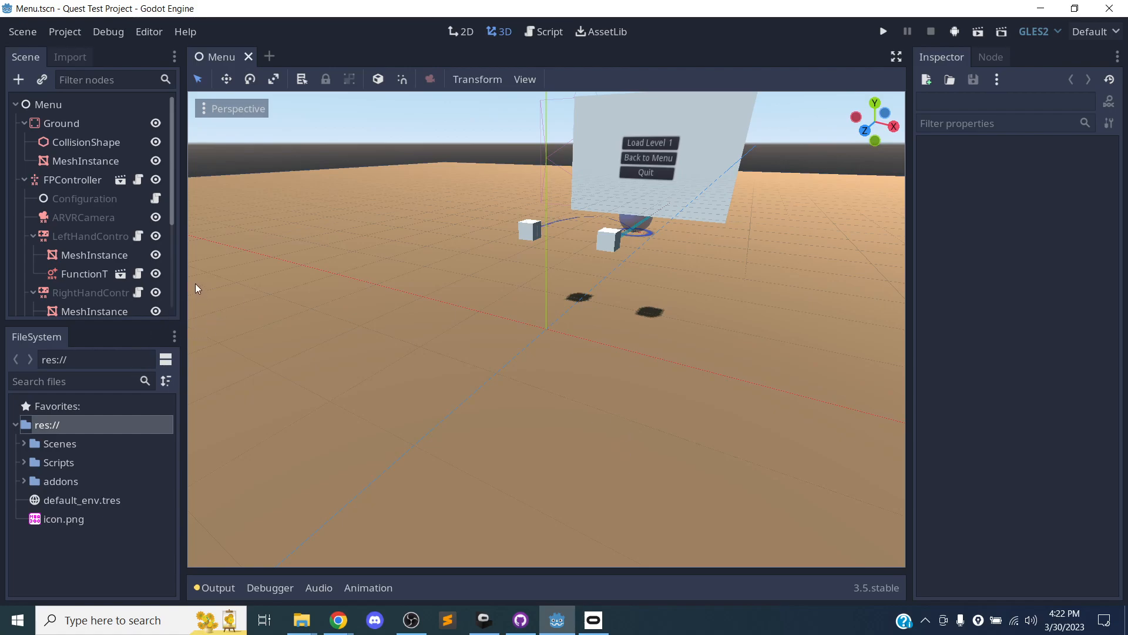
{"action": "left_click_drag", "start_coordinate": [182, 278], "coordinate": [271, 270]}
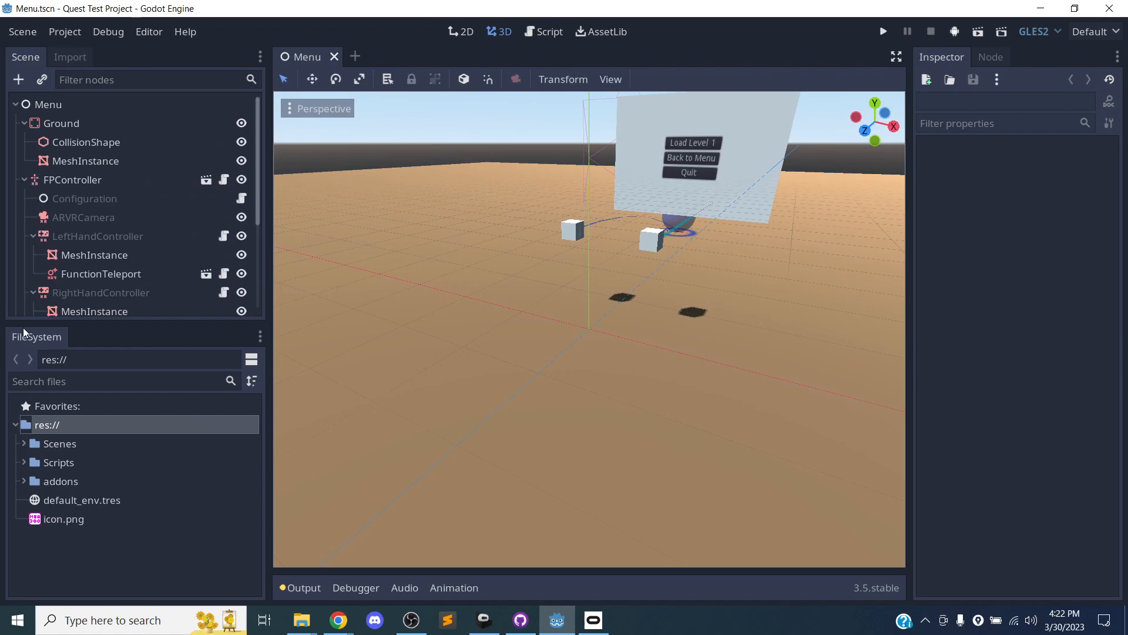
Expand the project's Scenes folder and open the Level1.tscn scene.
{"action": "left_click", "coordinate": [23, 443]}
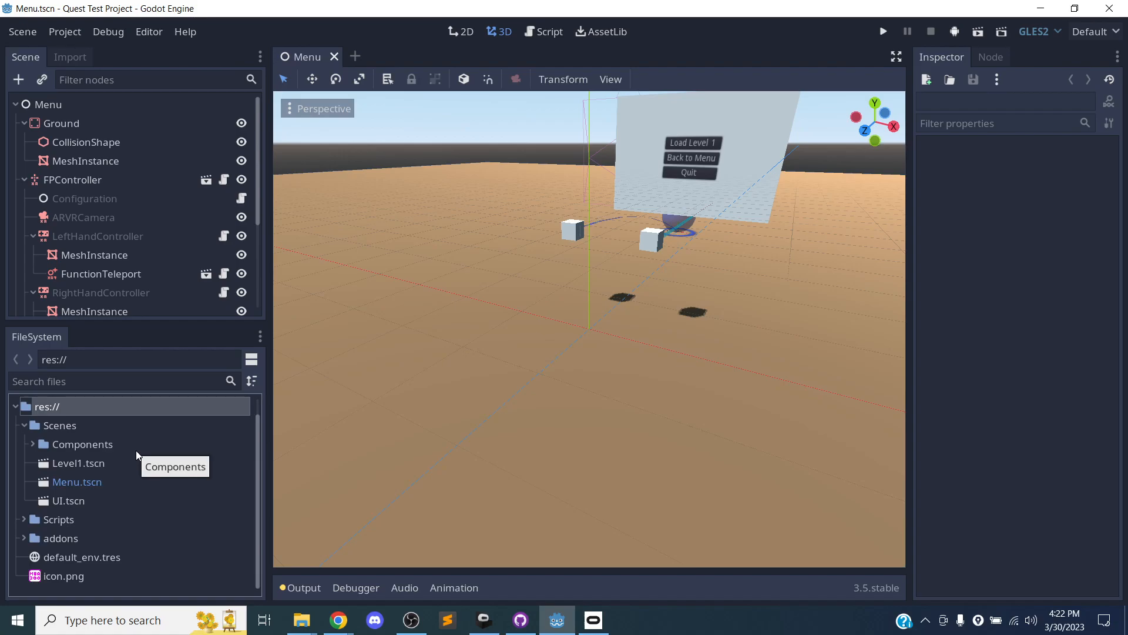
{"action": "left_click", "coordinate": [51, 482]}
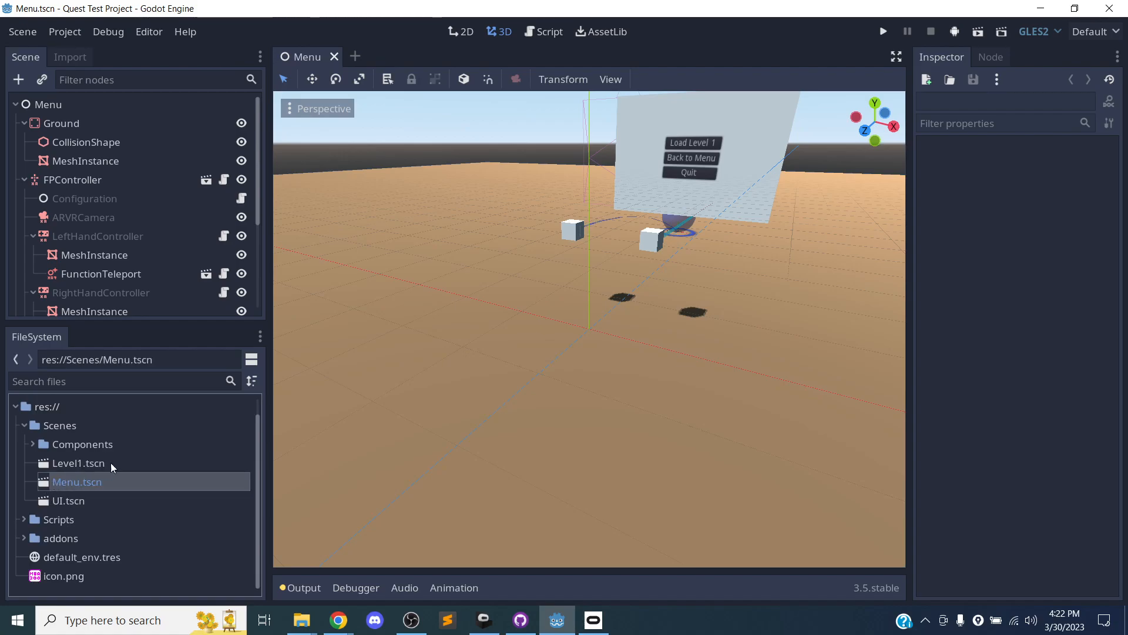
{"action": "scroll", "coordinate": [770, 210], "scroll_direction": "down", "scroll_amount": 4}
{"action": "mouse_move", "coordinate": [700, 312]}
{"action": "middle_mouse_down"}
{"action": "mouse_move", "coordinate": [593, 357]}
{"action": "mouse_move", "coordinate": [711, 294]}
{"action": "middle_mouse_up"}
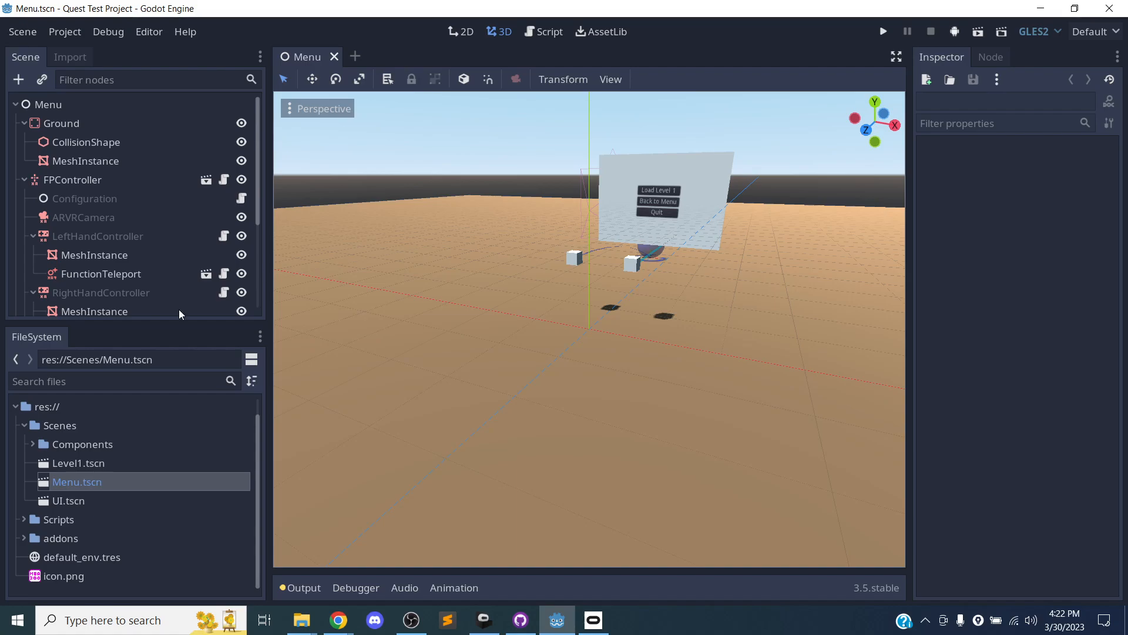
{"action": "double_click", "coordinate": [51, 464]}
Examine the Level1 scene in 3D, including the menu panel, the teleport capsule and the surrounding ground.
{"action": "scroll", "coordinate": [640, 262], "scroll_direction": "up", "scroll_amount": 4}
{"action": "middle_click_drag", "start_coordinate": [641, 262], "coordinate": [352, 319]}
{"action": "scroll", "coordinate": [370, 301], "scroll_direction": "down", "scroll_amount": 10}
{"action": "scroll", "coordinate": [415, 317], "scroll_direction": "up", "scroll_amount": 5}
{"action": "scroll", "coordinate": [415, 317], "scroll_direction": "down", "scroll_amount": 20}
{"action": "scroll", "coordinate": [458, 361], "scroll_direction": "down", "scroll_amount": 7}
{"action": "middle_click_drag", "start_coordinate": [457, 361], "coordinate": [470, 379]}
{"action": "scroll", "coordinate": [576, 349], "scroll_direction": "up", "scroll_amount": 15}
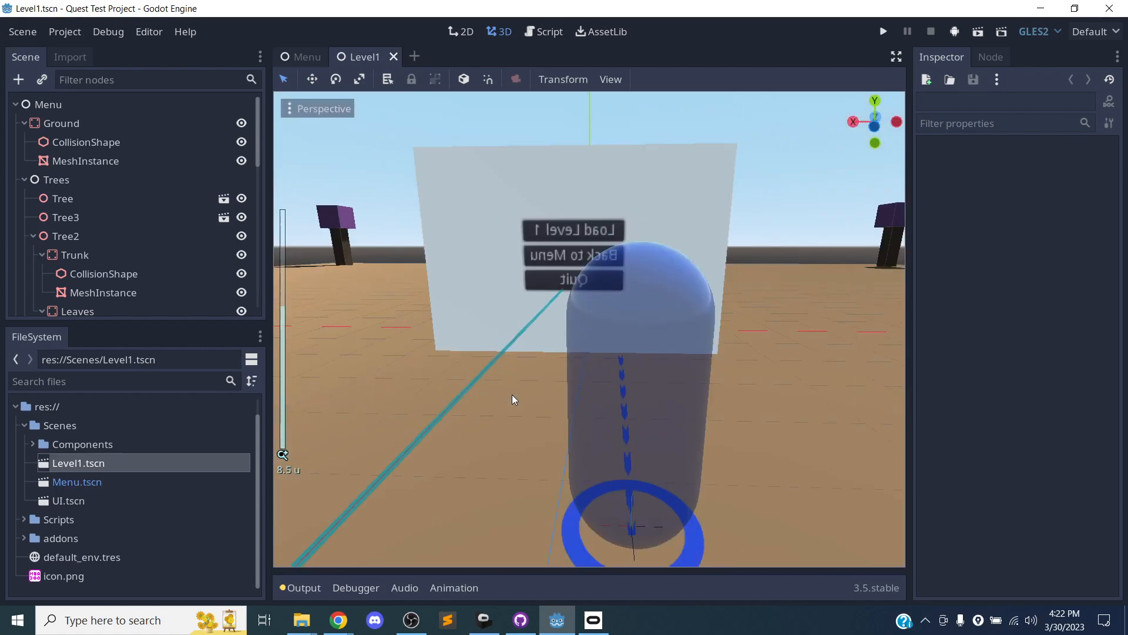
{"action": "middle_click_drag", "start_coordinate": [512, 393], "coordinate": [348, 318]}
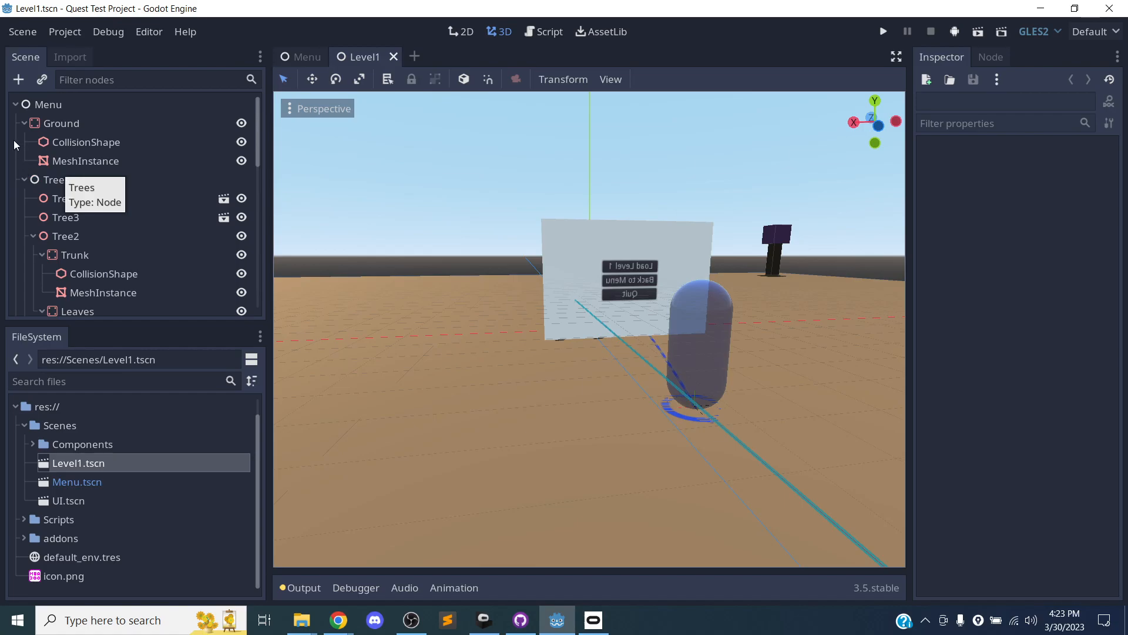
Collapse the Ground and Trees branches of the scene tree and inspect the FPController node with its children.
{"action": "left_click", "coordinate": [24, 123]}
{"action": "left_click", "coordinate": [57, 122]}
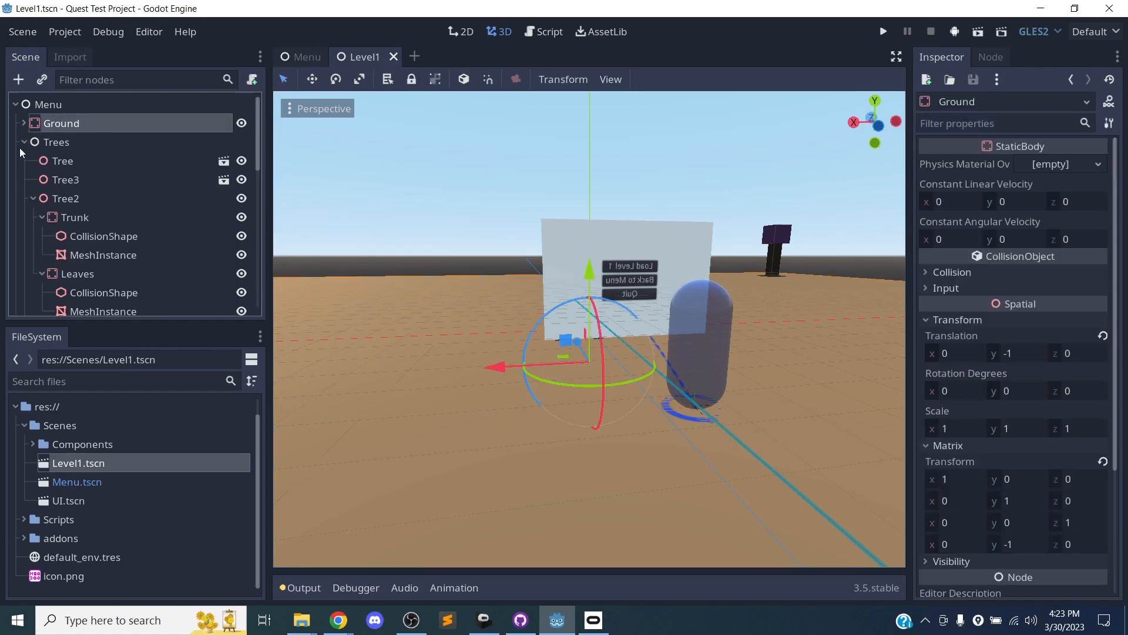
{"action": "left_click", "coordinate": [19, 147]}
{"action": "left_click", "coordinate": [24, 142]}
{"action": "left_click", "coordinate": [64, 143]}
{"action": "left_click", "coordinate": [65, 161]}
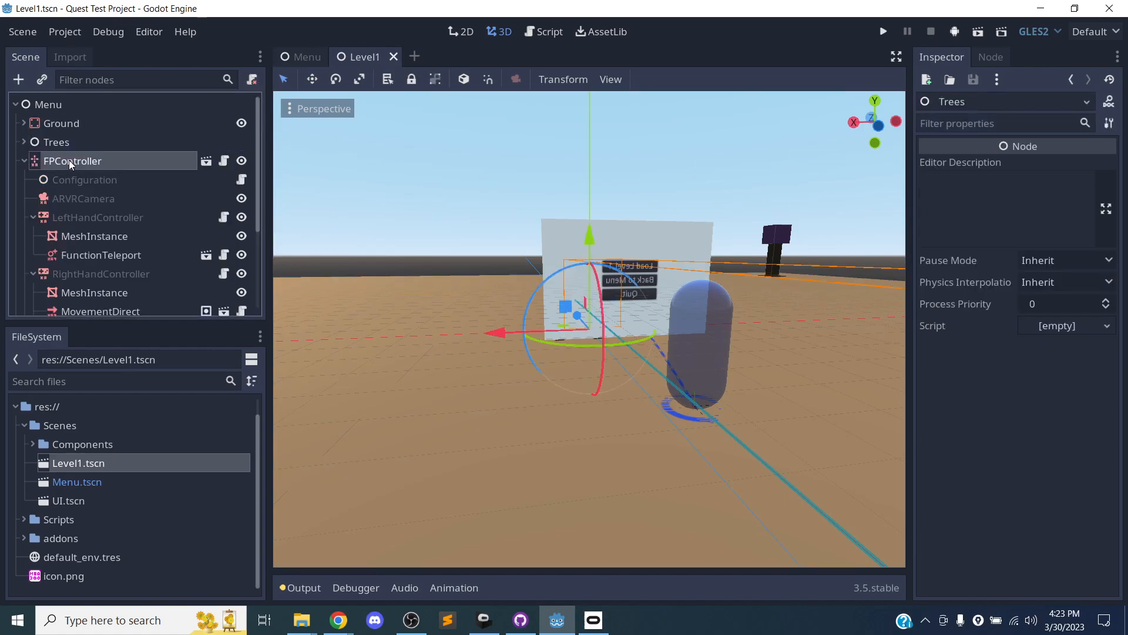
{"action": "scroll", "coordinate": [149, 205], "scroll_direction": "down", "scroll_amount": 2}
{"action": "scroll", "coordinate": [150, 201], "scroll_direction": "down", "scroll_amount": 3}
{"action": "middle_click_drag", "start_coordinate": [627, 294], "coordinate": [607, 402]}
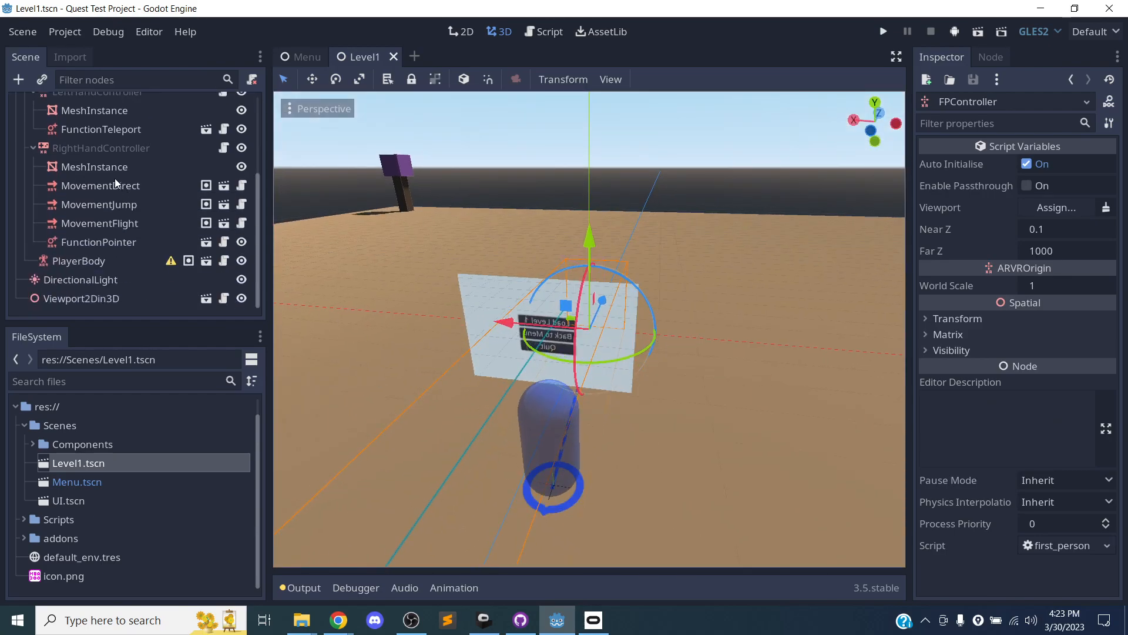
Inspect the LeftHandController and RightHandController nodes and the left controller's MeshInstance.
{"action": "scroll", "coordinate": [115, 183], "scroll_direction": "up", "scroll_amount": 2}
{"action": "left_click", "coordinate": [93, 150]}
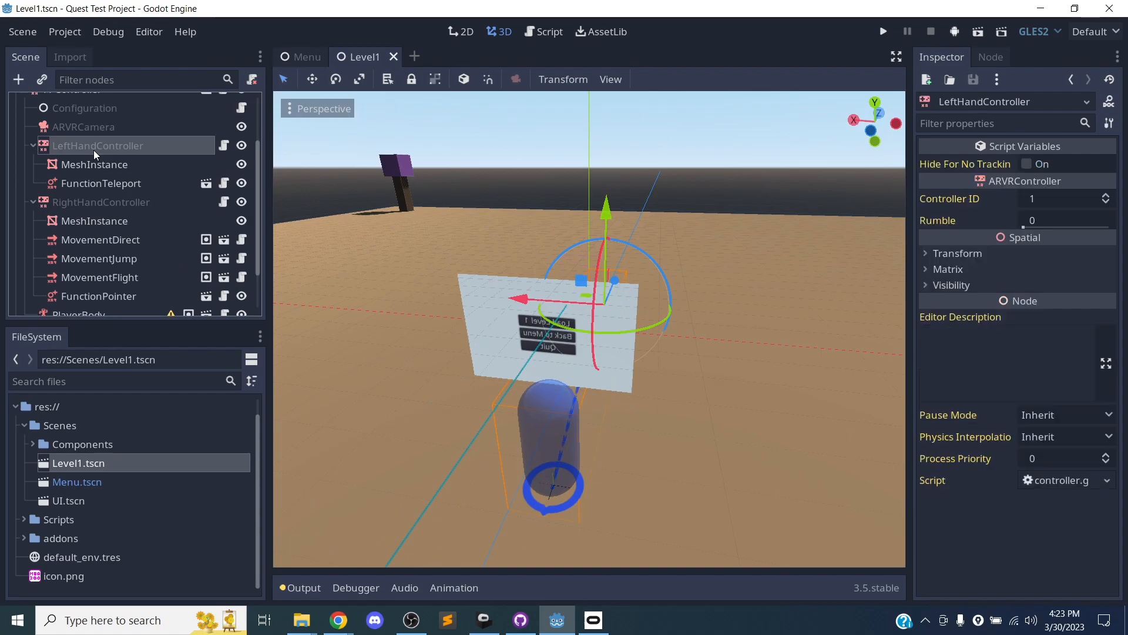
{"action": "left_click", "coordinate": [90, 199]}
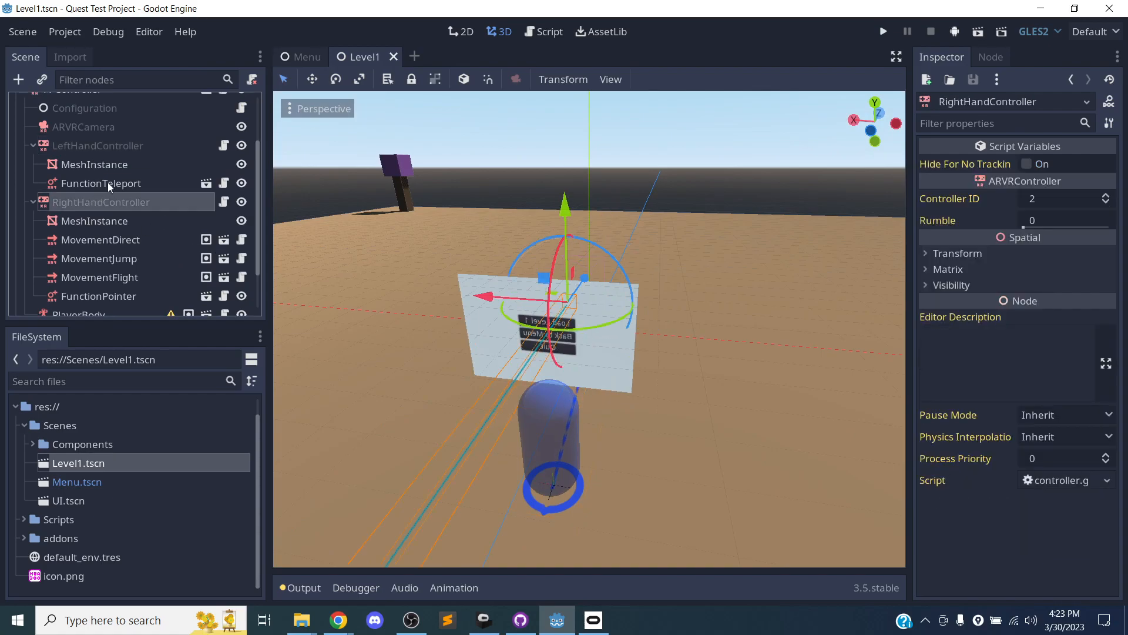
{"action": "left_click", "coordinate": [107, 164]}
{"action": "middle_click_drag", "start_coordinate": [433, 263], "coordinate": [354, 305]}
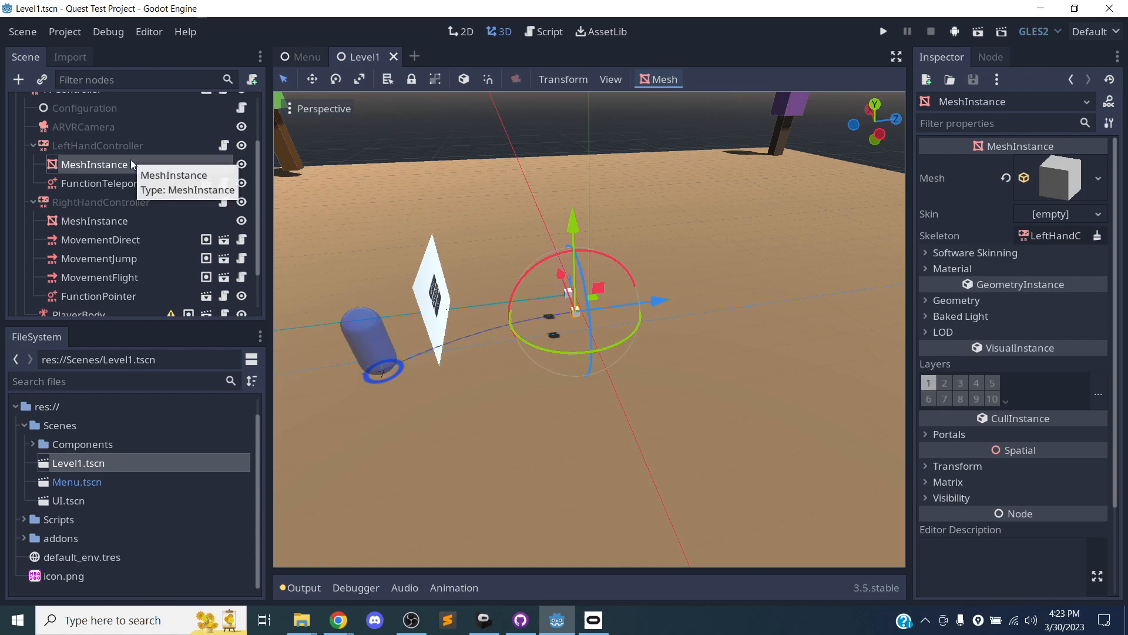
Collapse the LeftHandController, RightHandController and FPController branches in the scene tree.
{"action": "scroll", "coordinate": [108, 179], "scroll_direction": "down", "scroll_amount": 2}
{"action": "scroll", "coordinate": [106, 185], "scroll_direction": "up", "scroll_amount": 1}
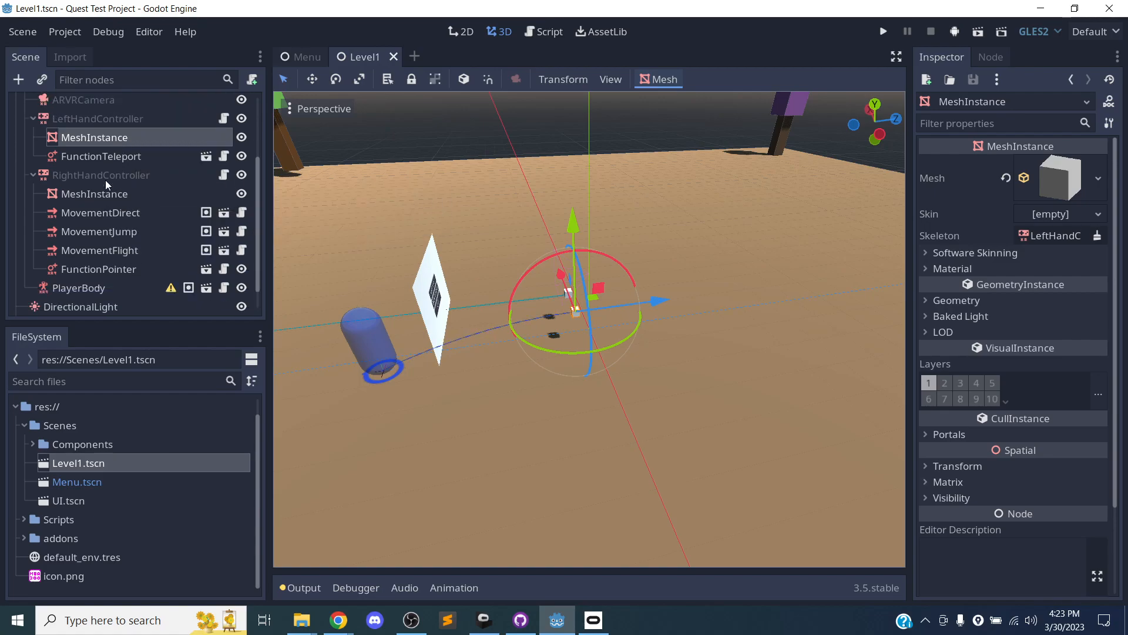
{"action": "left_click", "coordinate": [33, 119]}
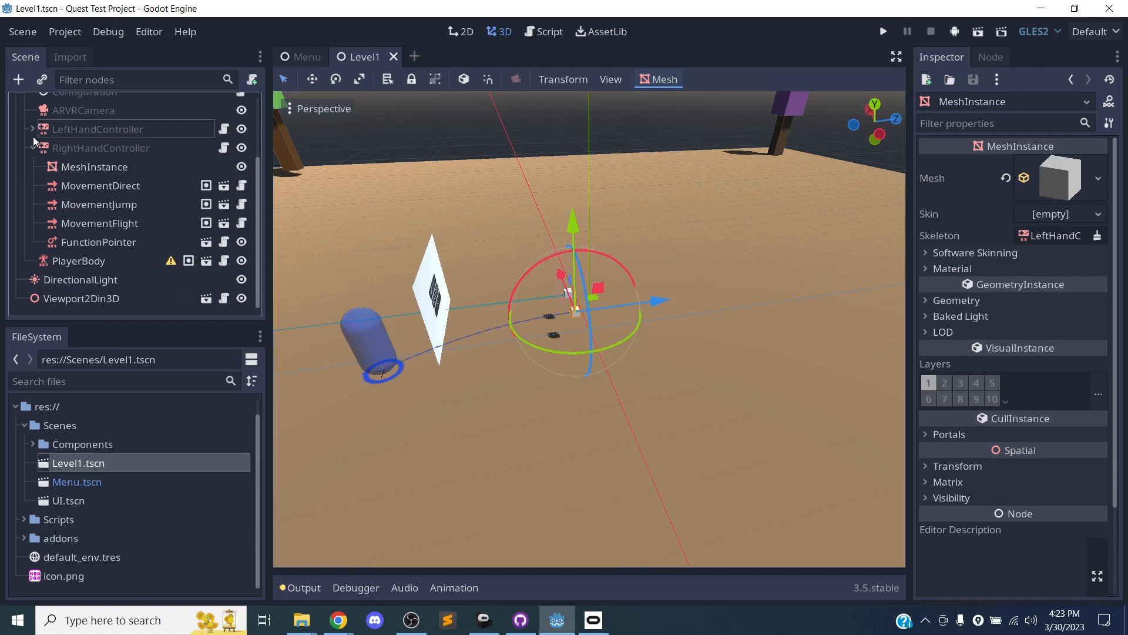
{"action": "left_click", "coordinate": [33, 136]}
{"action": "middle_click_drag", "start_coordinate": [470, 307], "coordinate": [331, 292]}
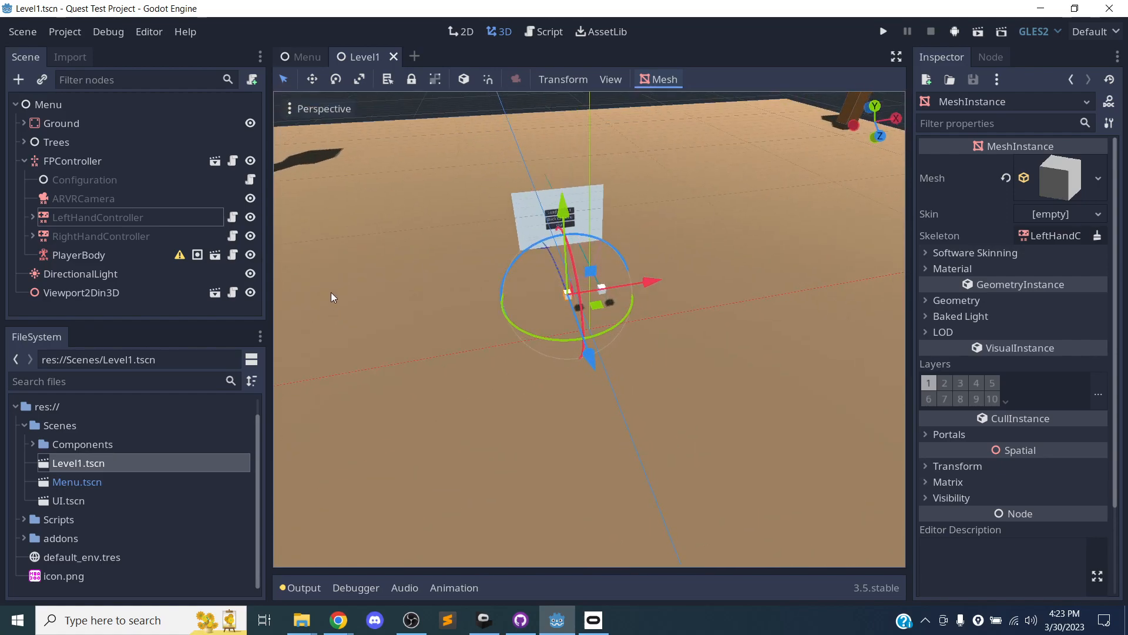
{"action": "left_click", "coordinate": [24, 161]}
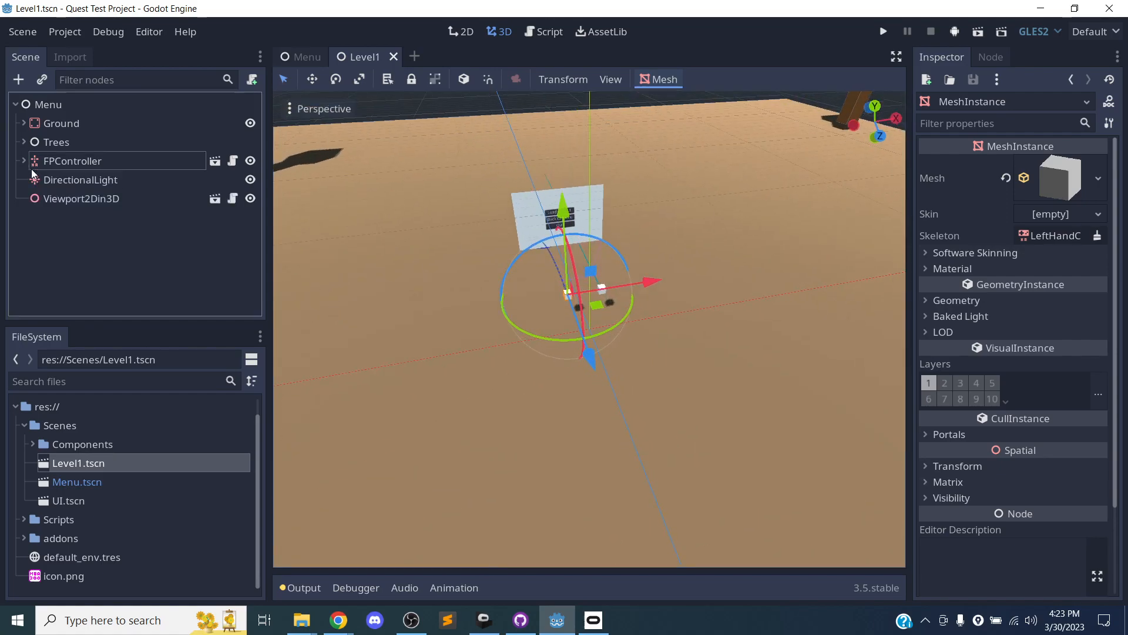
Inspect the DirectionalLight and Viewport2Din3D nodes and examine the menu panel from near and far.
{"action": "left_click", "coordinate": [76, 180]}
{"action": "middle_click_drag", "start_coordinate": [676, 194], "coordinate": [383, 294]}
{"action": "left_click", "coordinate": [112, 201]}
{"action": "scroll", "coordinate": [677, 274], "scroll_direction": "down", "scroll_amount": 2}
{"action": "scroll", "coordinate": [746, 260], "scroll_direction": "up", "scroll_amount": 10}
{"action": "scroll", "coordinate": [690, 332], "scroll_direction": "down", "scroll_amount": 8}
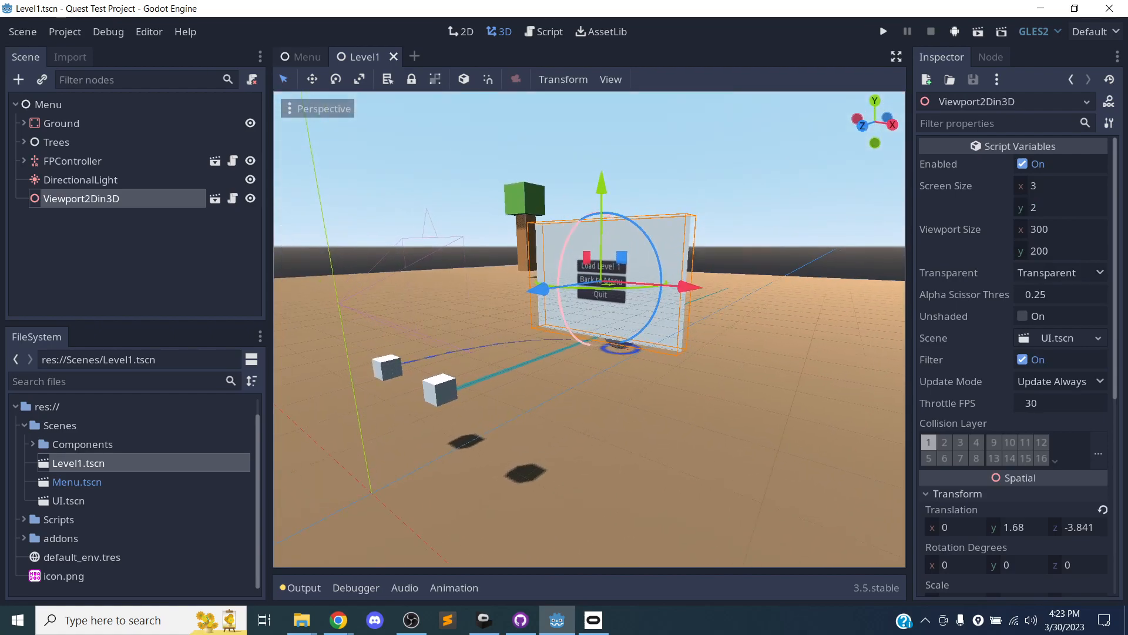
{"action": "scroll", "coordinate": [665, 326], "scroll_direction": "up", "scroll_amount": 6}
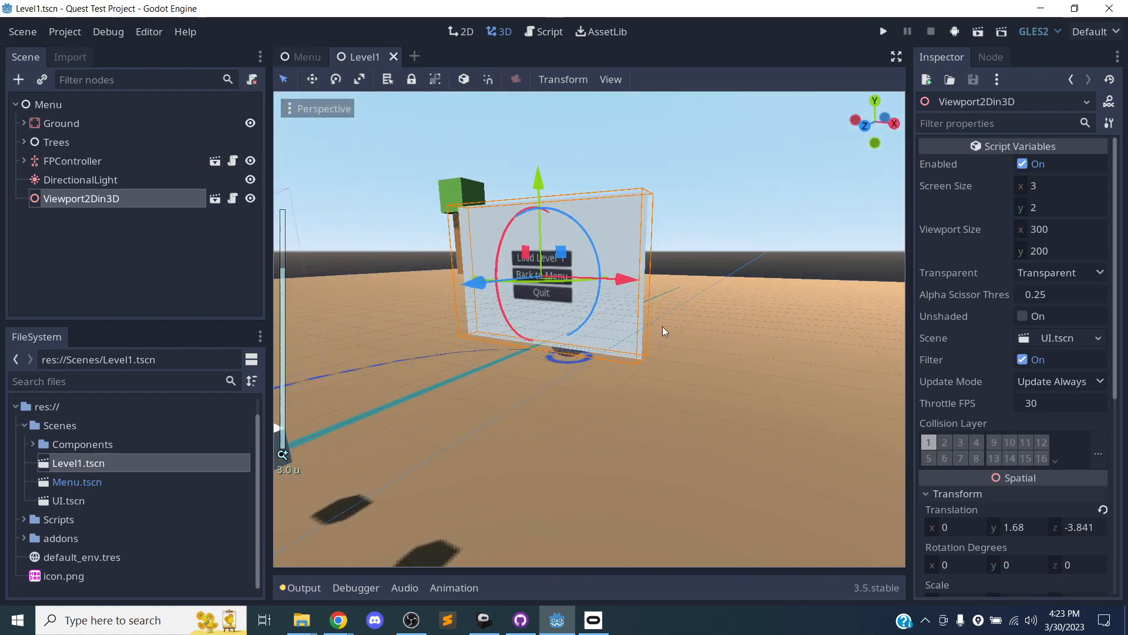
{"action": "scroll", "coordinate": [630, 337], "scroll_direction": "down", "scroll_amount": 4}
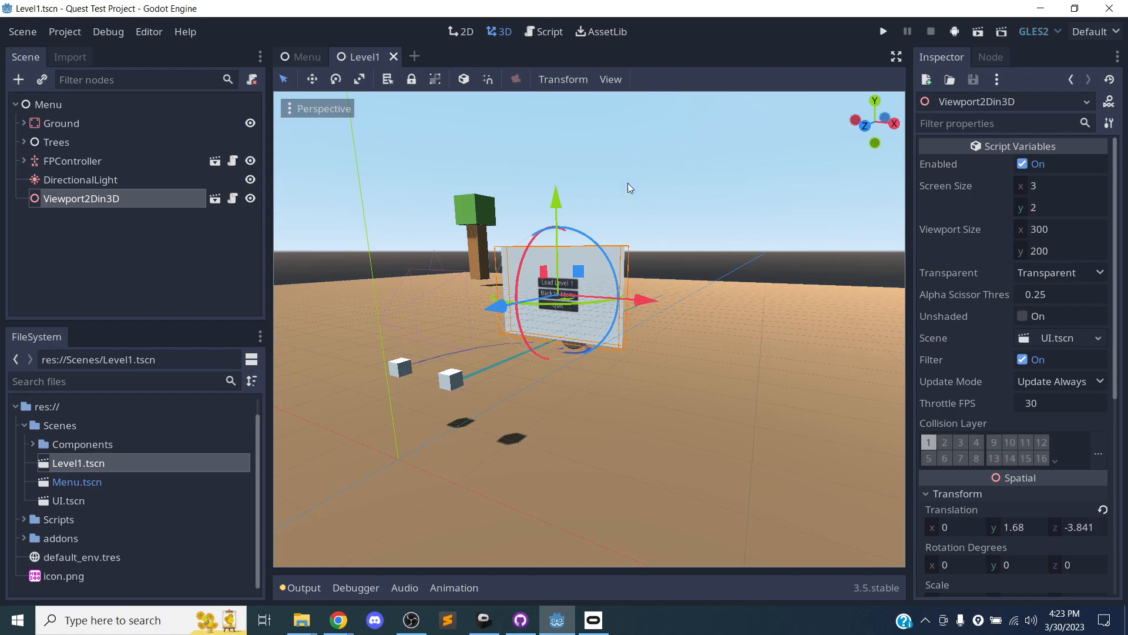
{"action": "scroll", "coordinate": [653, 235], "scroll_direction": "up", "scroll_amount": 3}
{"action": "scroll", "coordinate": [664, 264], "scroll_direction": "down", "scroll_amount": 10}
{"action": "scroll", "coordinate": [664, 268], "scroll_direction": "down", "scroll_amount": 2}
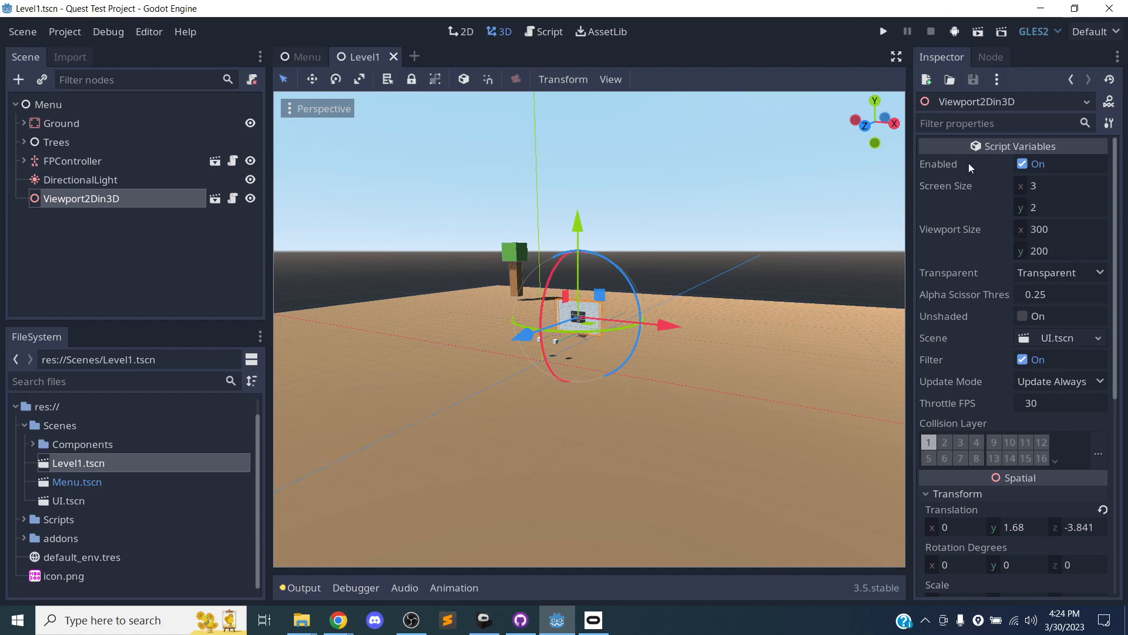
Run the Level1 scene as a test and close its debug window.
{"action": "left_click", "coordinate": [979, 35]}
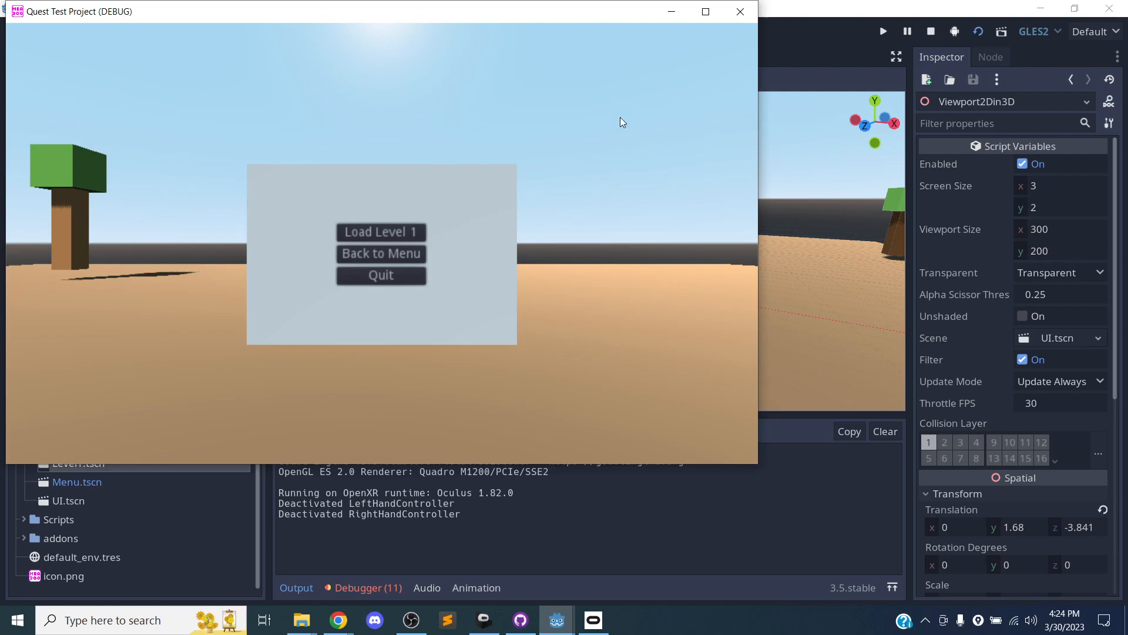
{"action": "left_click", "coordinate": [740, 11]}
Examine the hand controller cubes, pointer beam, menu panel and teleport capsule from several angles in the 3D view.
{"action": "scroll", "coordinate": [658, 266], "scroll_direction": "up", "scroll_amount": 3}
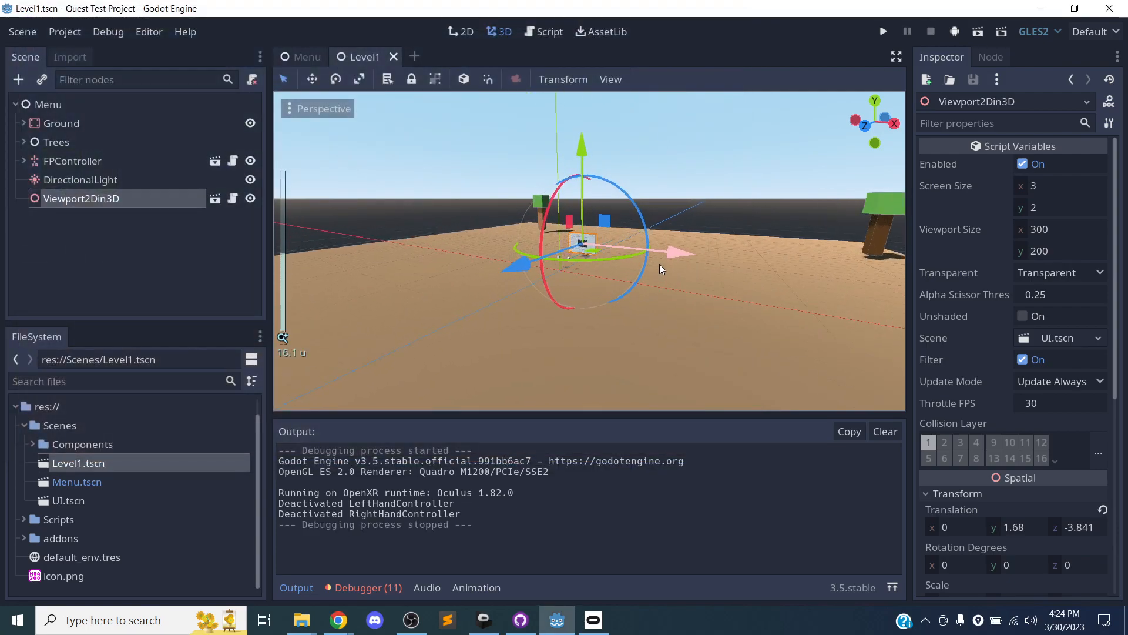
{"action": "scroll", "coordinate": [660, 263], "scroll_direction": "up", "scroll_amount": 15}
{"action": "right_click_drag", "start_coordinate": [646, 317], "coordinate": [436, 285]}
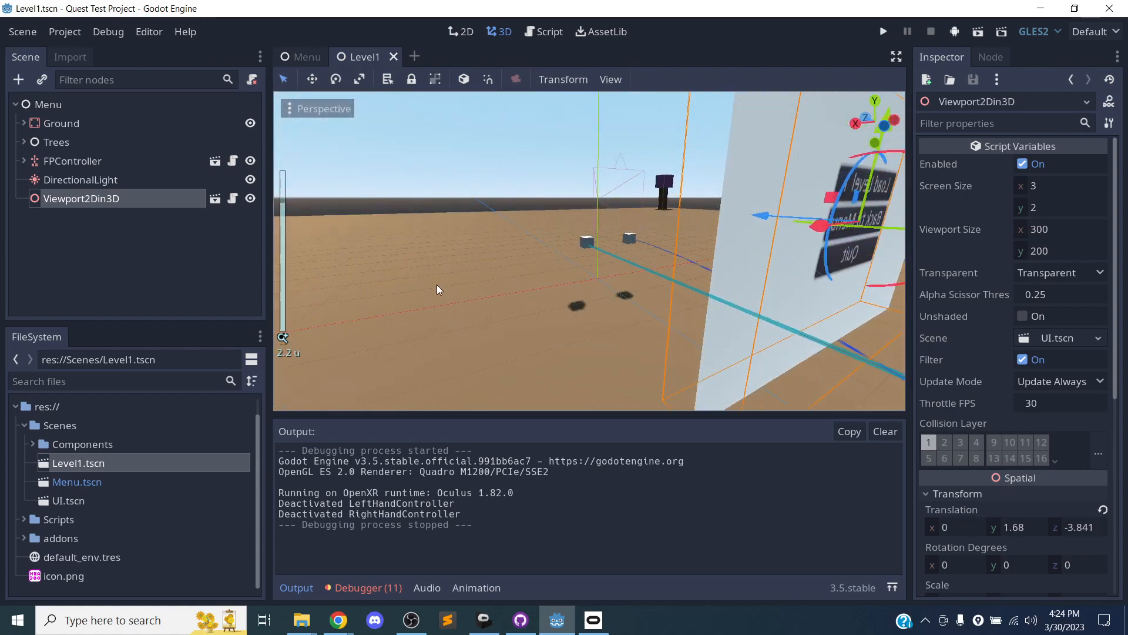
{"action": "scroll", "coordinate": [493, 284], "scroll_direction": "down", "scroll_amount": 10}
{"action": "middle_click_drag", "start_coordinate": [555, 311], "coordinate": [462, 305]}
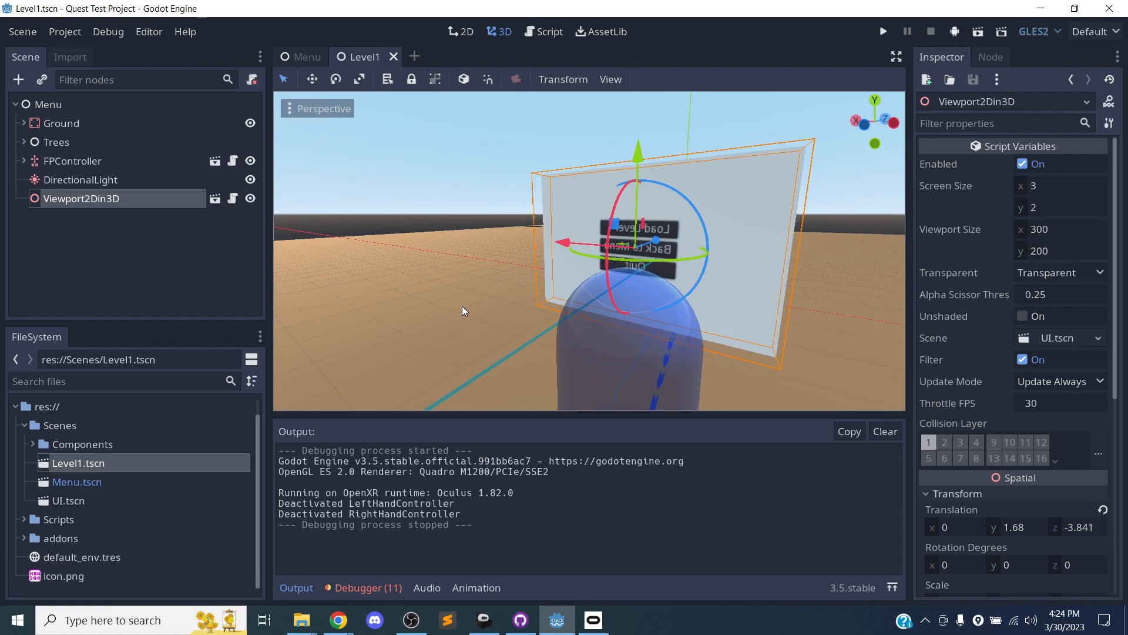
{"action": "scroll", "coordinate": [479, 295], "scroll_direction": "up", "scroll_amount": 10}
{"action": "scroll", "coordinate": [479, 295], "scroll_direction": "down", "scroll_amount": 14}
{"action": "middle_click_drag", "start_coordinate": [487, 369], "coordinate": [449, 342]}
{"action": "scroll", "coordinate": [467, 330], "scroll_direction": "down", "scroll_amount": 8}
{"action": "scroll", "coordinate": [467, 330], "scroll_direction": "up", "scroll_amount": 11}
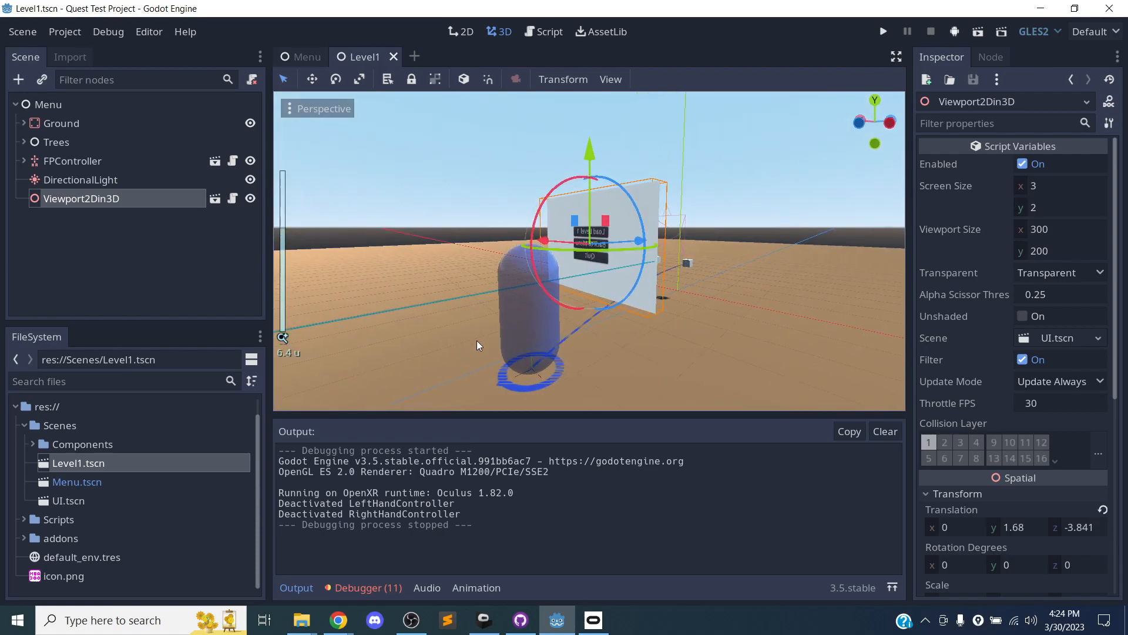
Switch to the Oculus app and check the connected devices and the active Quest 2 and Touch device's details.
{"action": "left_click", "coordinate": [594, 620]}
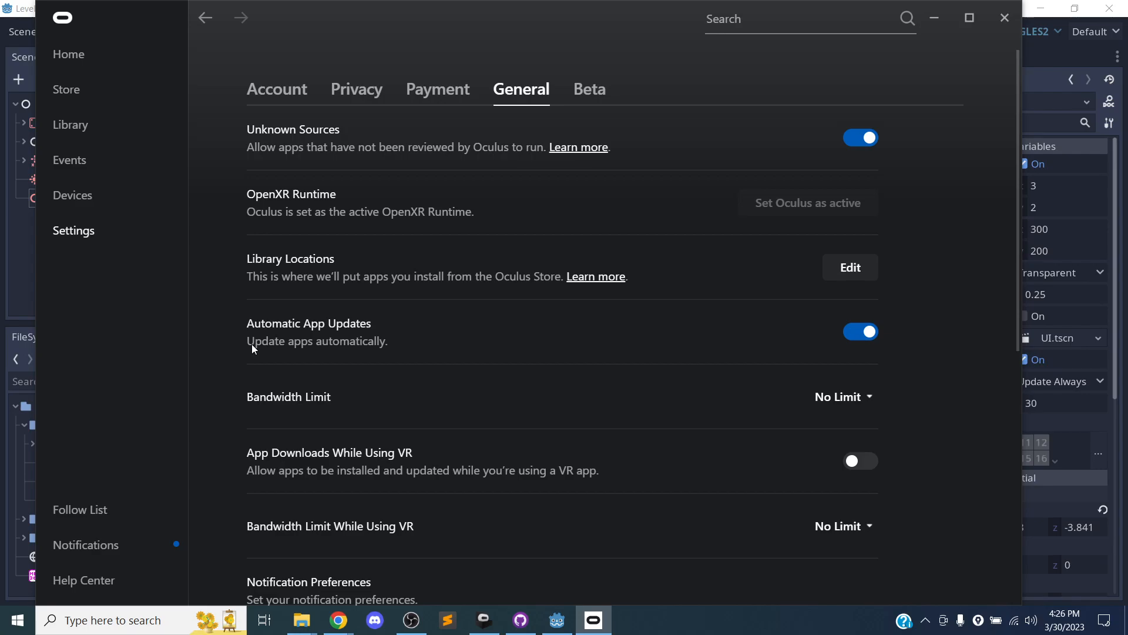
{"action": "left_click", "coordinate": [111, 198]}
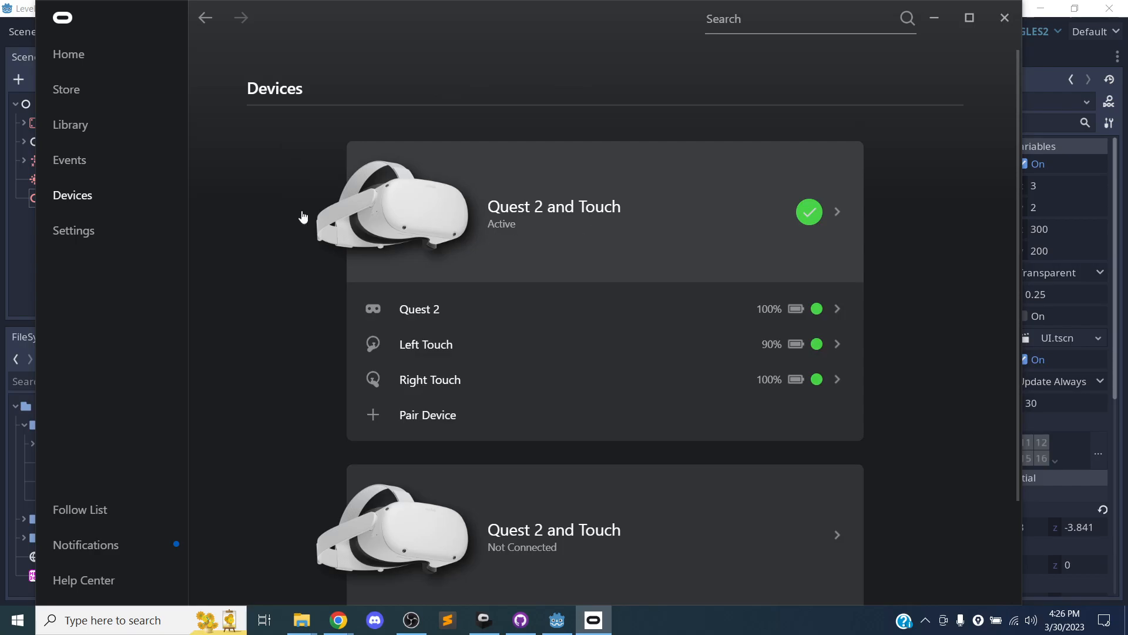
{"action": "scroll", "coordinate": [577, 258], "scroll_direction": "down", "scroll_amount": 2}
{"action": "scroll", "coordinate": [569, 250], "scroll_direction": "down", "scroll_amount": 1}
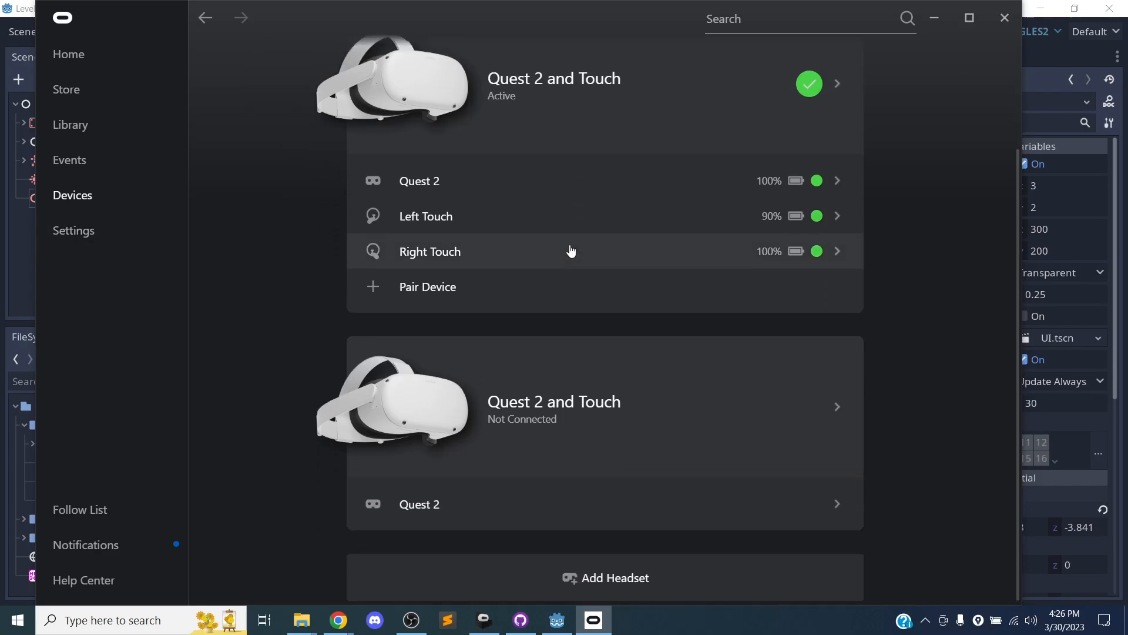
{"action": "scroll", "coordinate": [569, 249], "scroll_direction": "up", "scroll_amount": 3}
{"action": "left_click", "coordinate": [654, 228]}
{"action": "scroll", "coordinate": [781, 269], "scroll_direction": "down", "scroll_amount": 5}
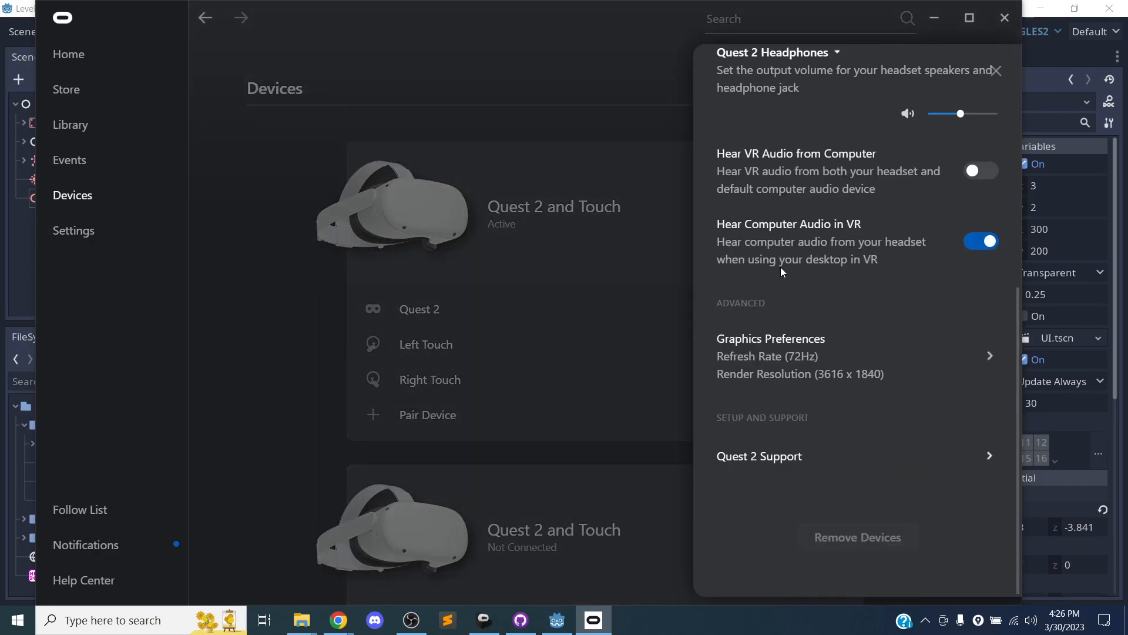
{"action": "scroll", "coordinate": [765, 292], "scroll_direction": "up", "scroll_amount": 5}
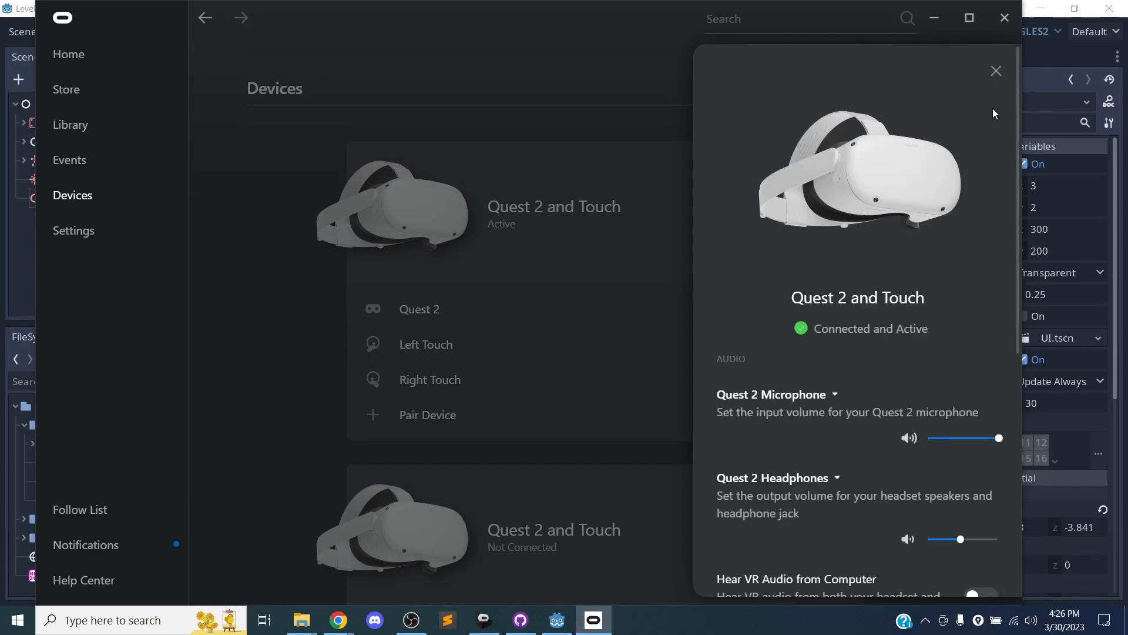
{"action": "left_click", "coordinate": [996, 70]}
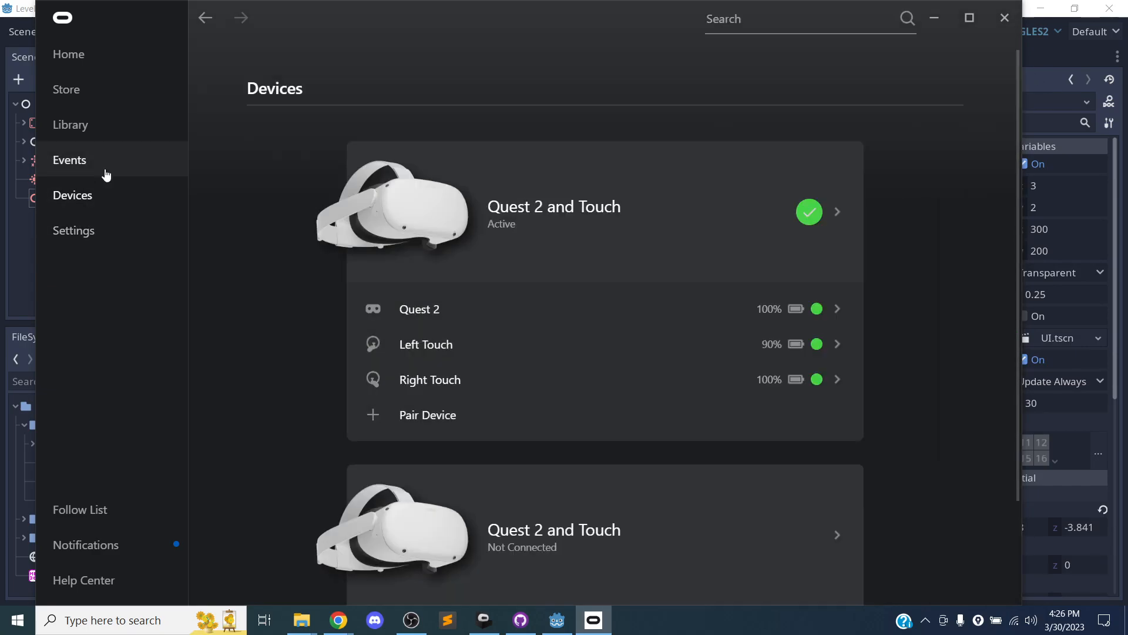
Review the General settings of the Oculus app, from Unknown Sources and OpenXR Runtime down to the safety notification options.
{"action": "left_click", "coordinate": [106, 165]}
{"action": "left_click", "coordinate": [104, 235]}
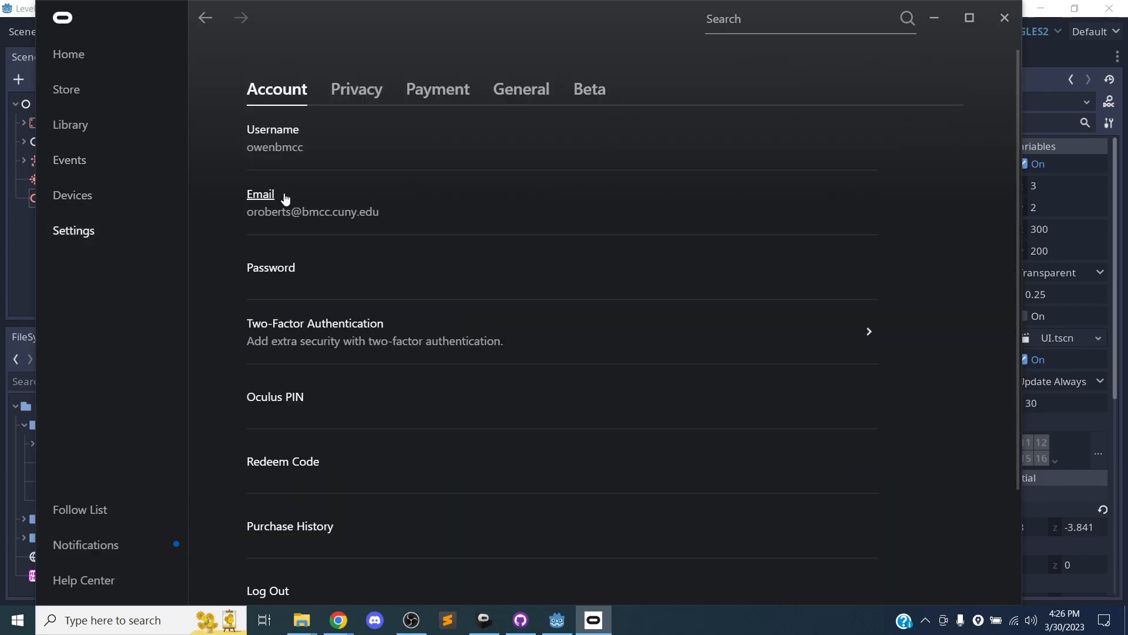
{"action": "left_click", "coordinate": [520, 93]}
{"action": "scroll", "coordinate": [552, 179], "scroll_direction": "down", "scroll_amount": 1}
{"action": "scroll", "coordinate": [551, 176], "scroll_direction": "up", "scroll_amount": 1}
{"action": "scroll", "coordinate": [361, 277], "scroll_direction": "down", "scroll_amount": 3}
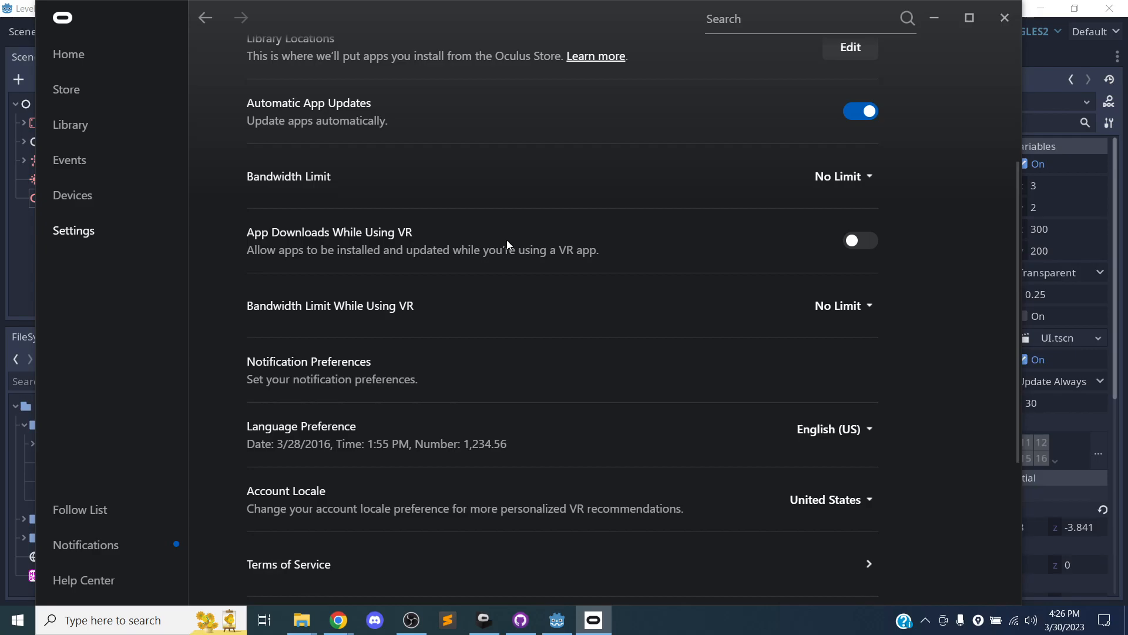
{"action": "scroll", "coordinate": [504, 262], "scroll_direction": "down", "scroll_amount": 3}
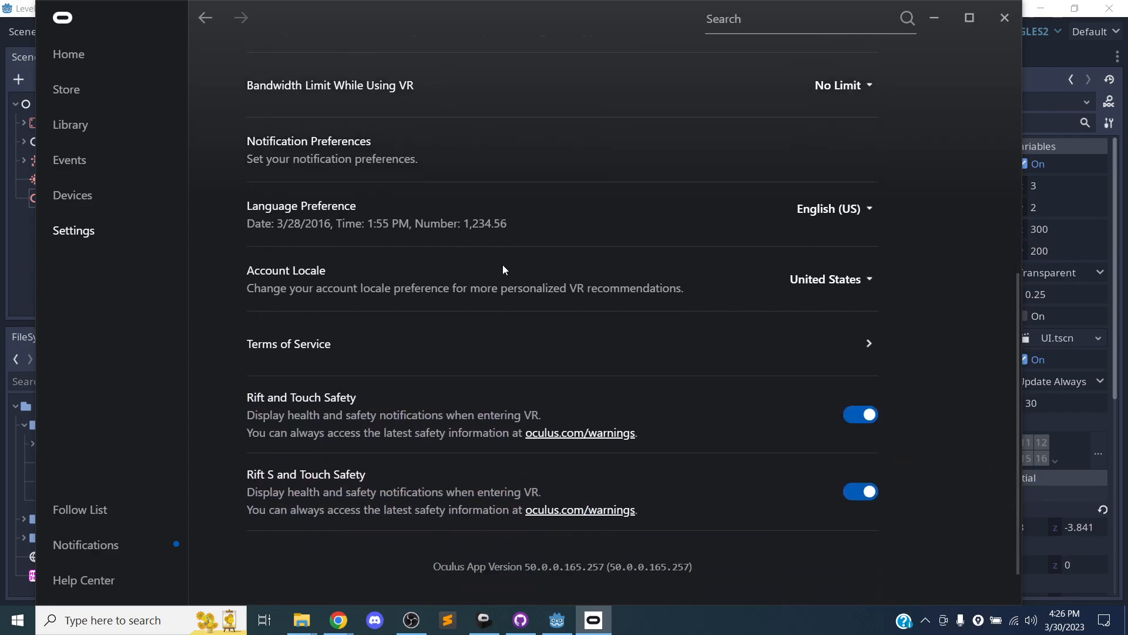
{"action": "scroll", "coordinate": [504, 265], "scroll_direction": "down", "scroll_amount": 1}
{"action": "scroll", "coordinate": [508, 271], "scroll_direction": "up", "scroll_amount": 7}
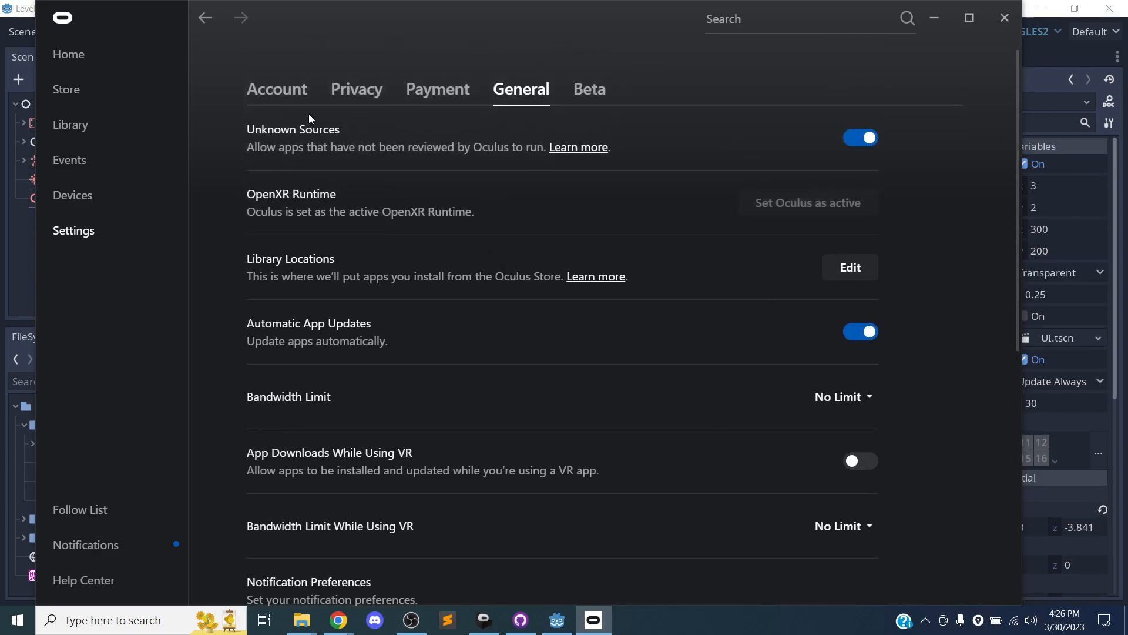
Look through the Account settings of the Oculus app.
{"action": "left_click", "coordinate": [288, 93]}
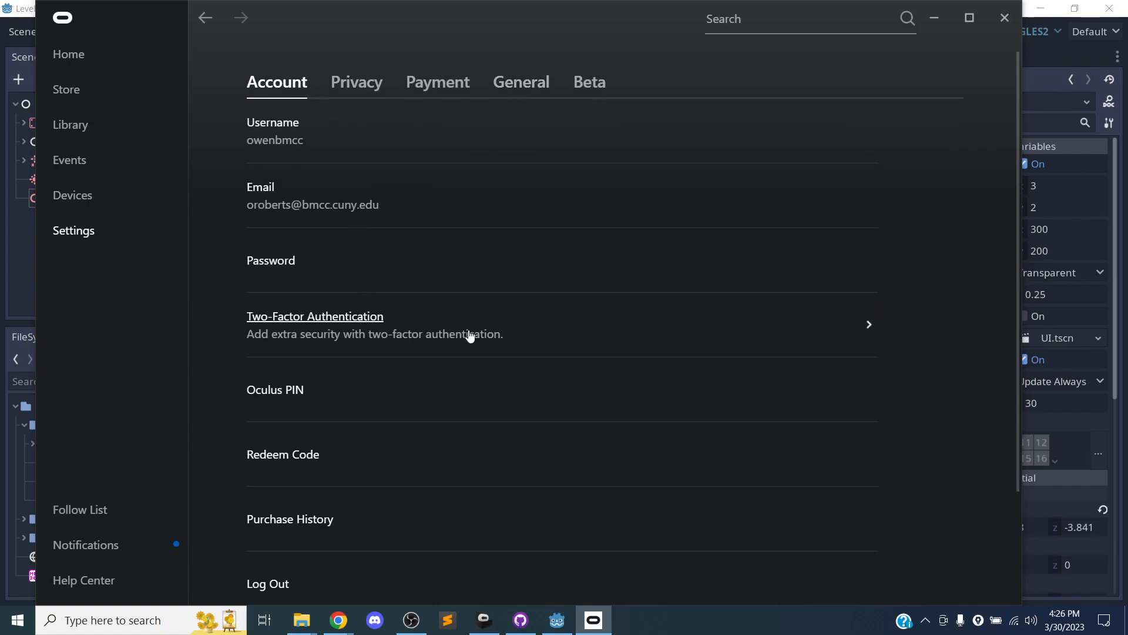
{"action": "scroll", "coordinate": [470, 337], "scroll_direction": "down", "scroll_amount": 2}
{"action": "scroll", "coordinate": [470, 332], "scroll_direction": "up", "scroll_amount": 2}
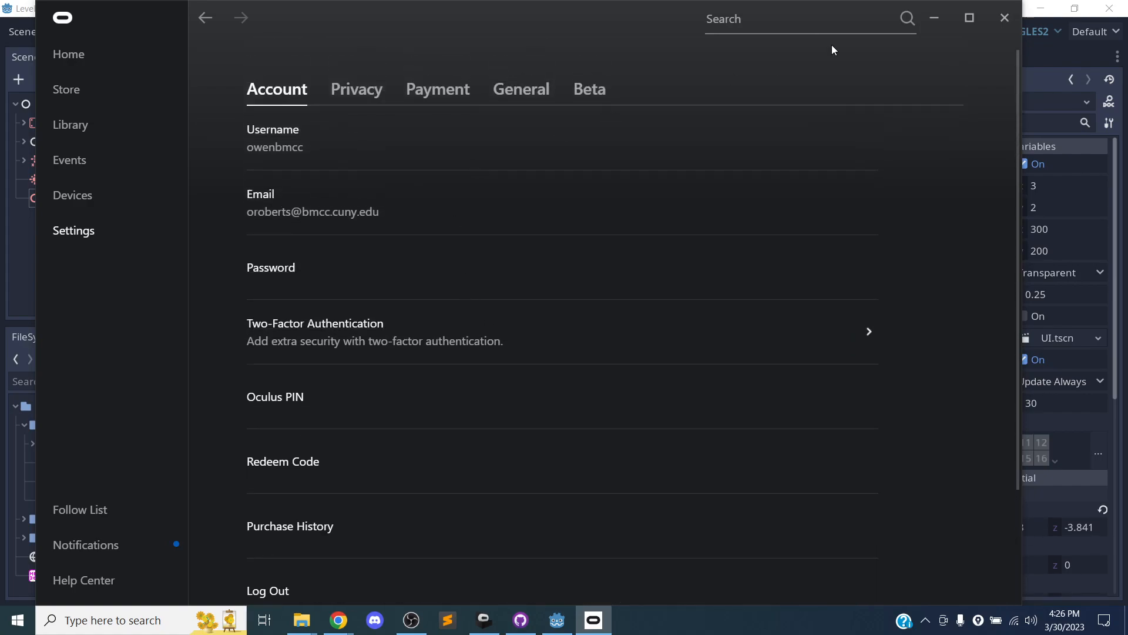
Check the connected devices again and close the Oculus app to return to the Godot editor.
{"action": "left_click", "coordinate": [61, 199]}
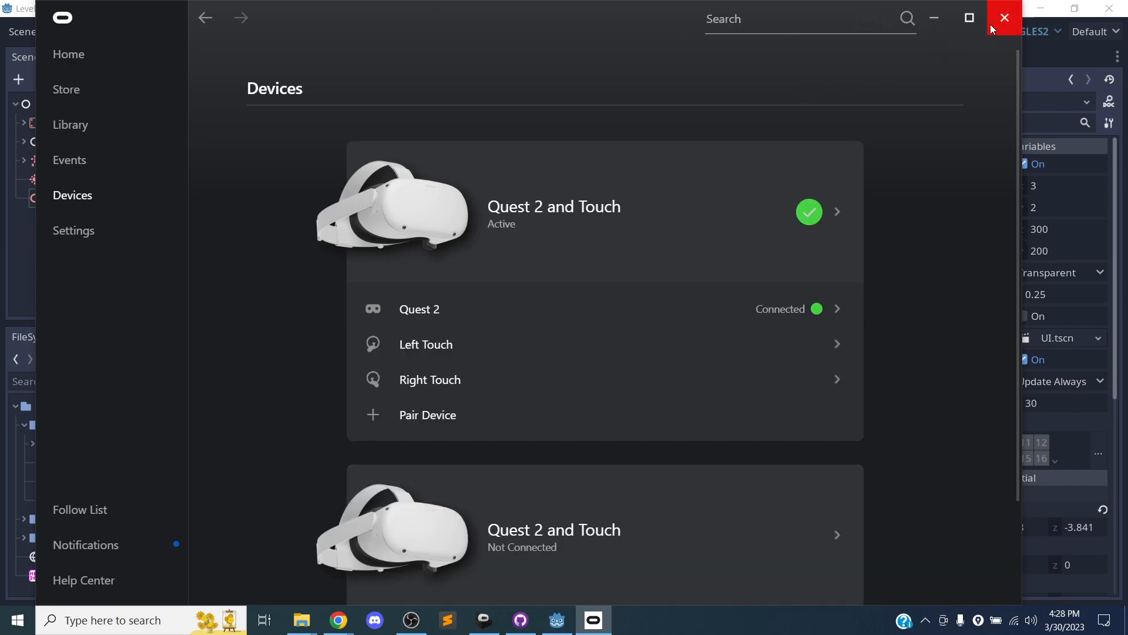
{"action": "left_click", "coordinate": [1005, 18]}
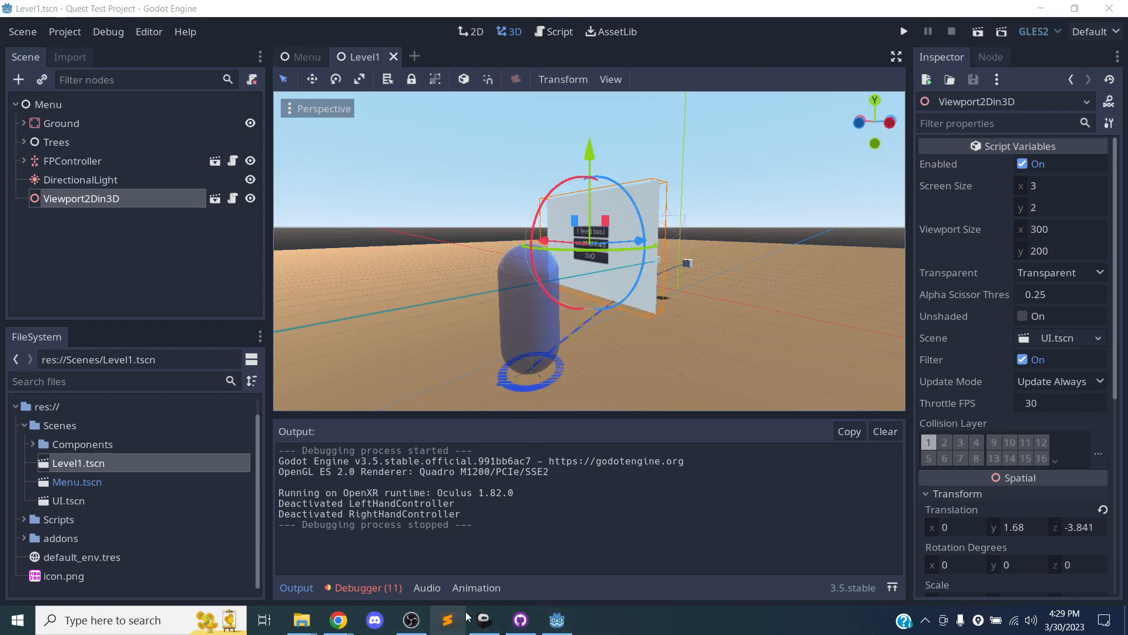
{"action": "left_click", "coordinate": [411, 620]}
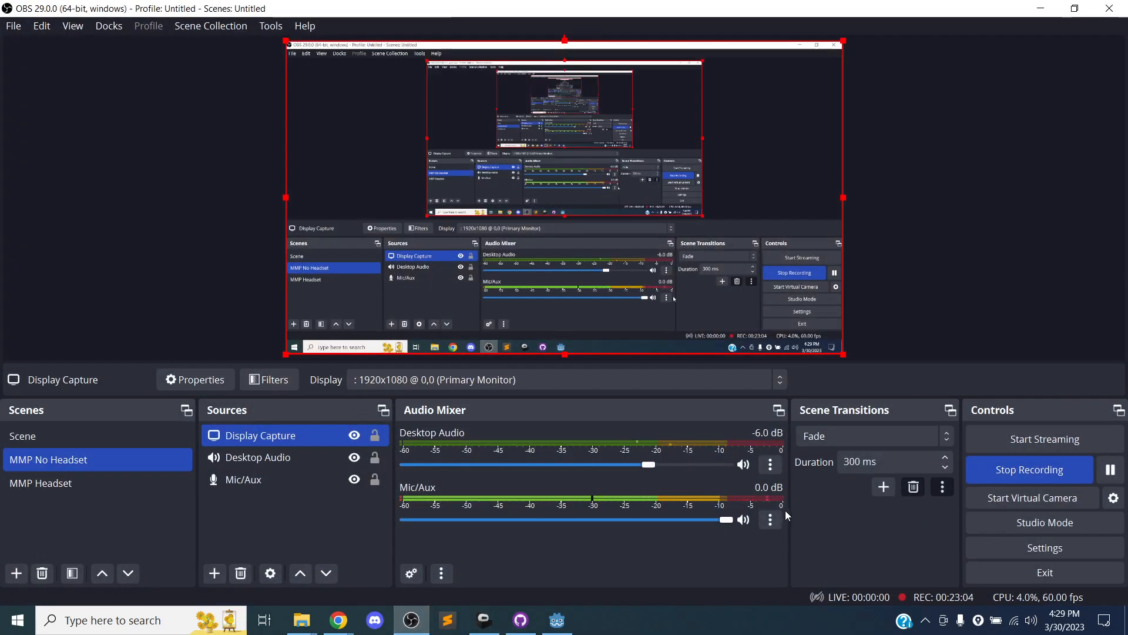